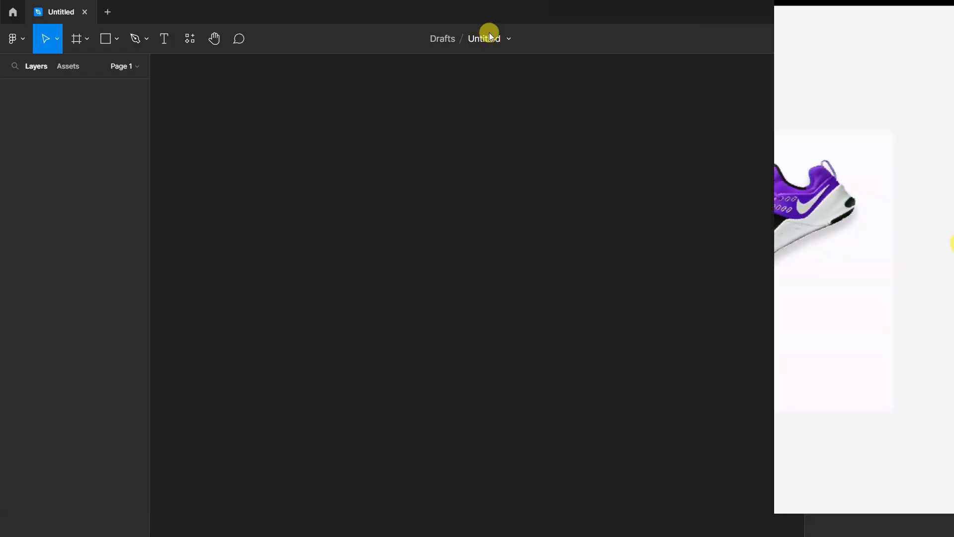
# Rename the file as Hover Effect
pyautogui.click(484, 38)
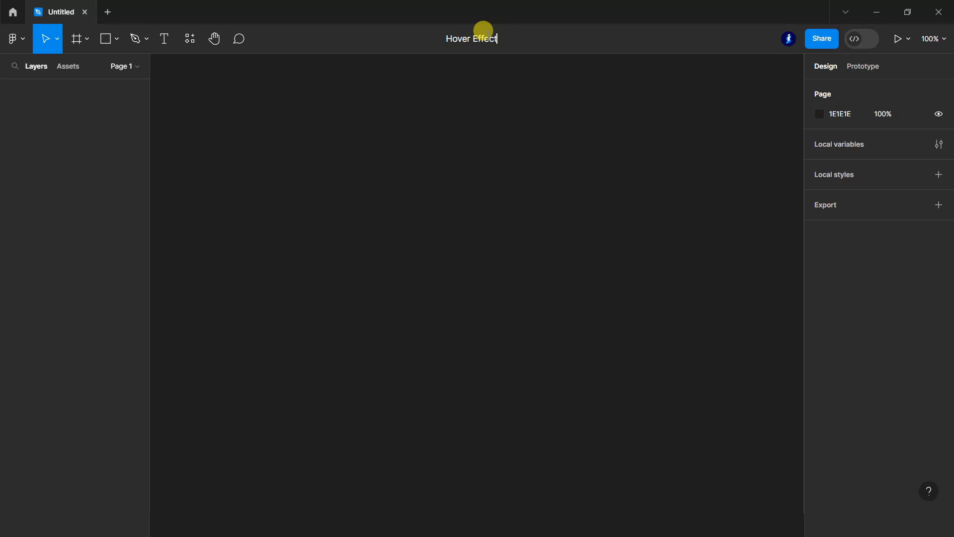
pyautogui.press('Return')
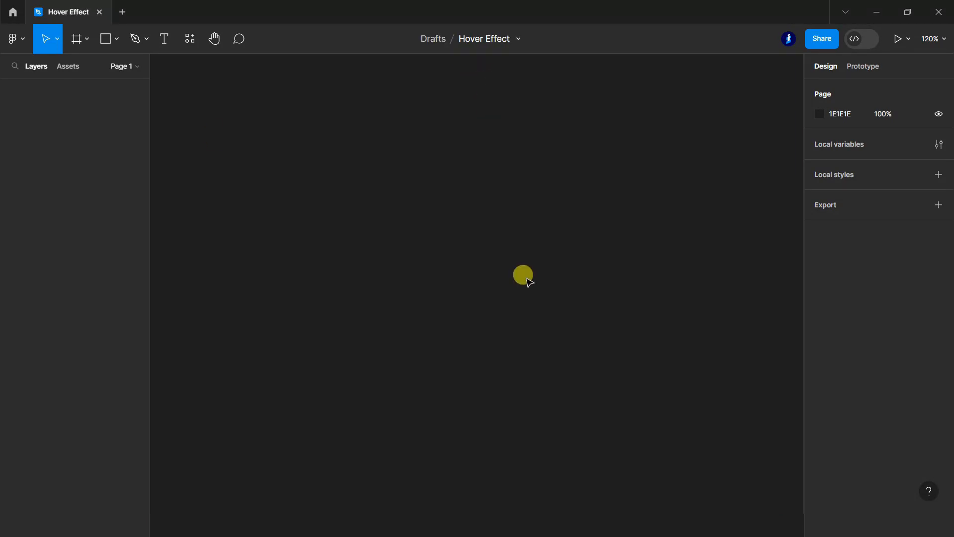
# Draw a rectangle on the canvas and set its size to 300 wide by 360 high
pyautogui.click(103, 41)
pyautogui.moveTo(252, 145); pyautogui.dragTo(424, 351)
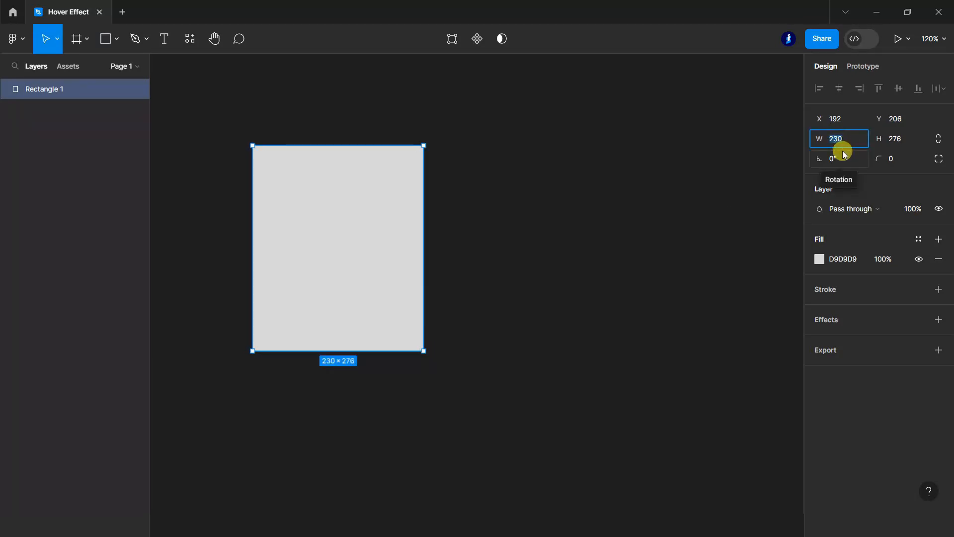
pyautogui.write('300')
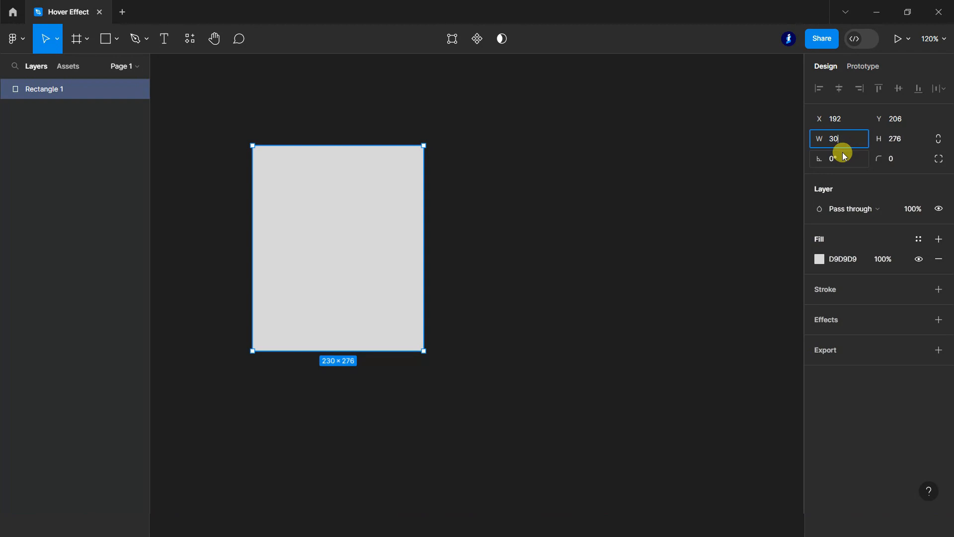
pyautogui.press('Return')
pyautogui.click(901, 141)
pyautogui.write('360')
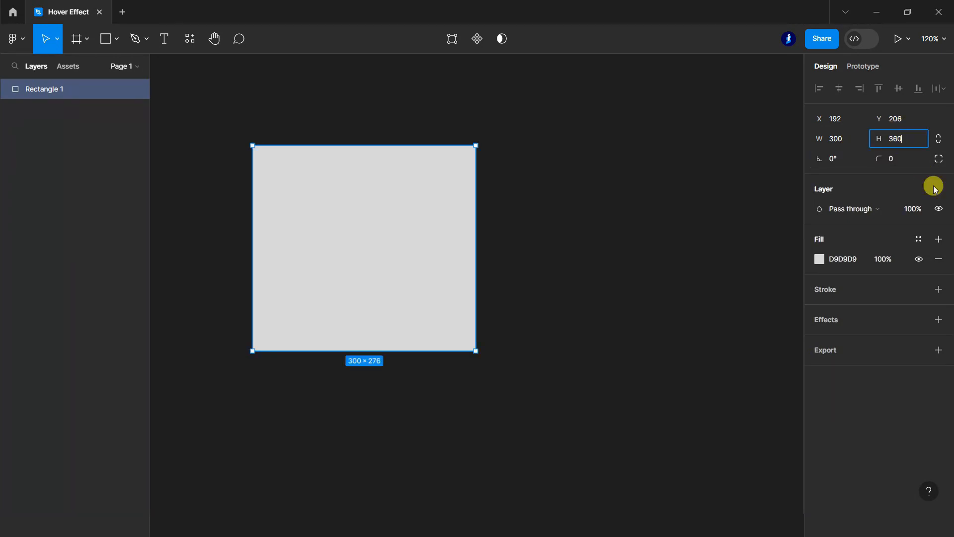
pyautogui.press('Return')
# Set the rectangle's corner radius to 10 and reposition it at about X 133, Y 219
pyautogui.click(897, 157)
pyautogui.write('10')
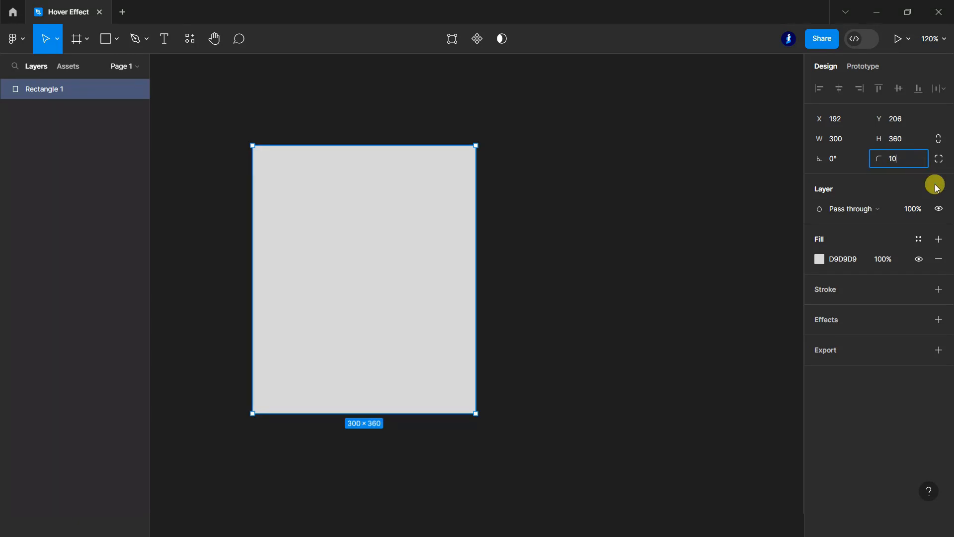
pyautogui.moveTo(419, 224); pyautogui.dragTo(373, 236)
# Change the rectangle's fill colour to FFFFFF
pyautogui.click(839, 260)
pyautogui.write('ffffff')
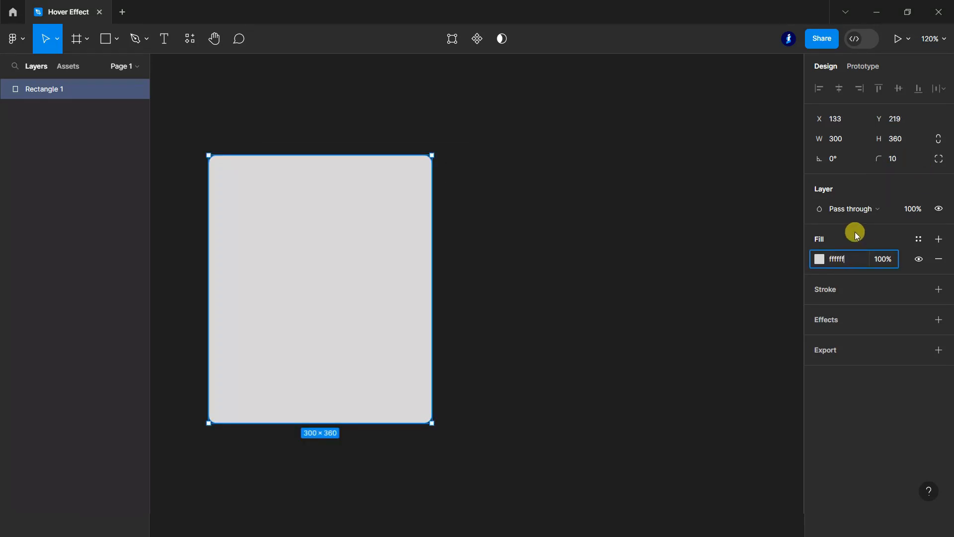
pyautogui.click(625, 232)
pyautogui.scroll(-1, 624, 232)
pyautogui.scroll(1, 578, 272)
pyautogui.scroll(1, 577, 273)
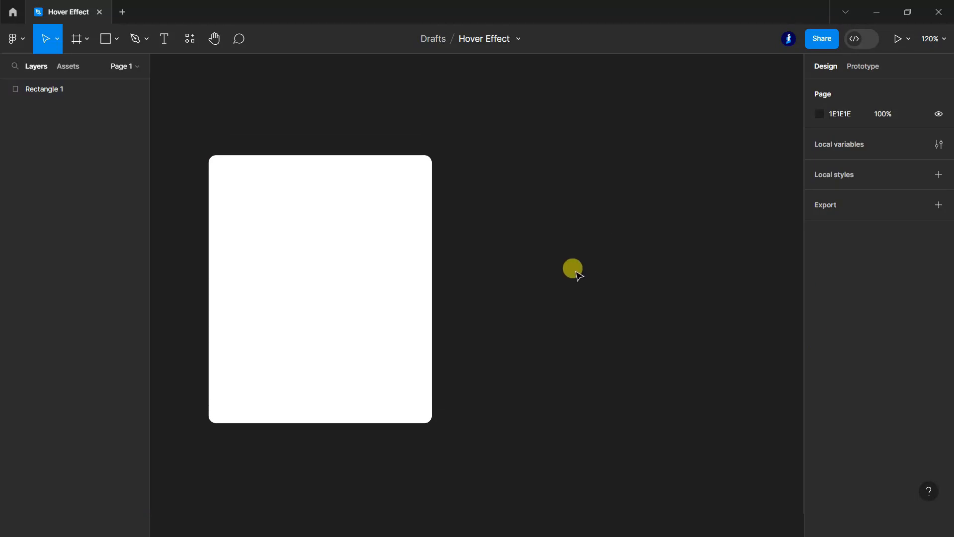
# Place the yellow Nike shoe image on the canvas and scale it proportionally to a height of 200
pyautogui.moveTo(578, 275); pyautogui.dragTo(463, 257)
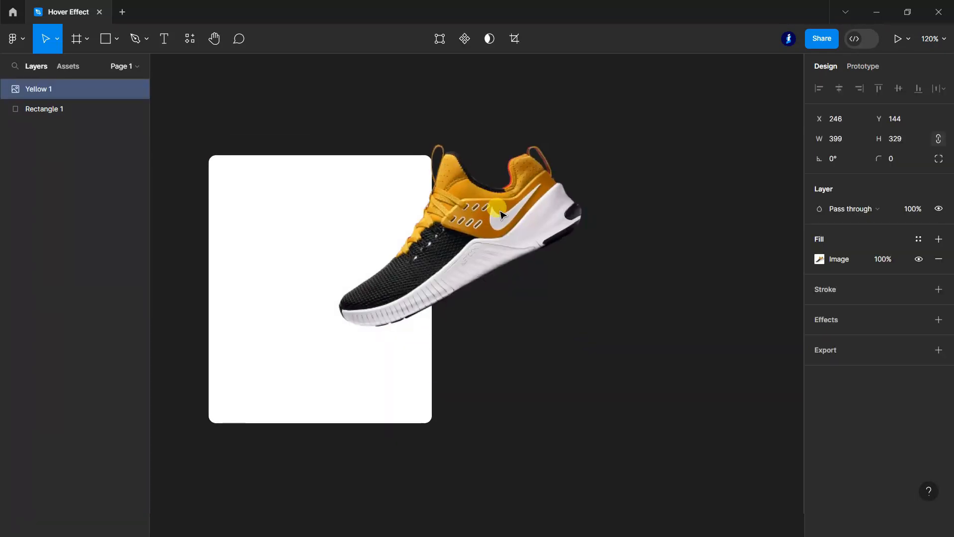
pyautogui.click(902, 143)
pyautogui.write('200')
pyautogui.press('Return')
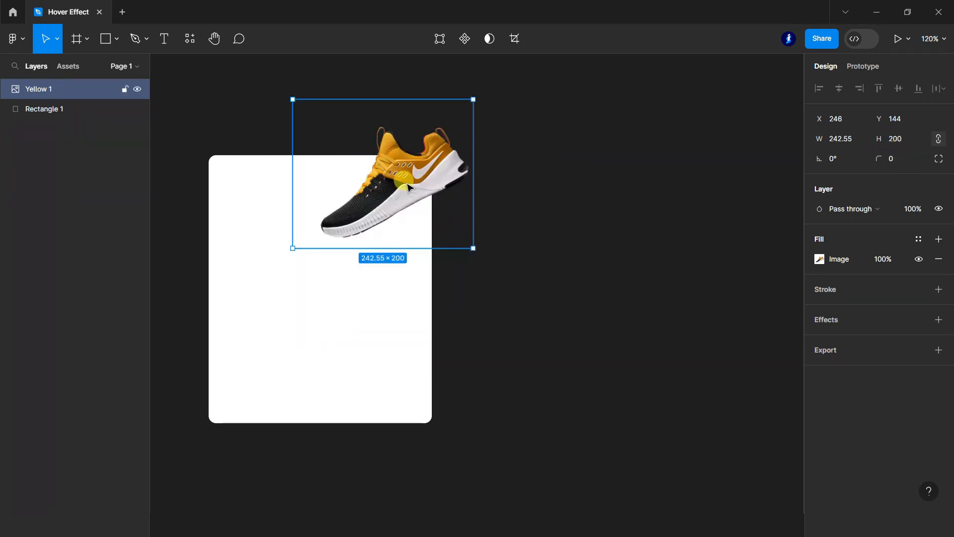
# Move the shoe image onto the upper part of the white card at about X 149, Y 219
pyautogui.moveTo(405, 186); pyautogui.dragTo(343, 226)
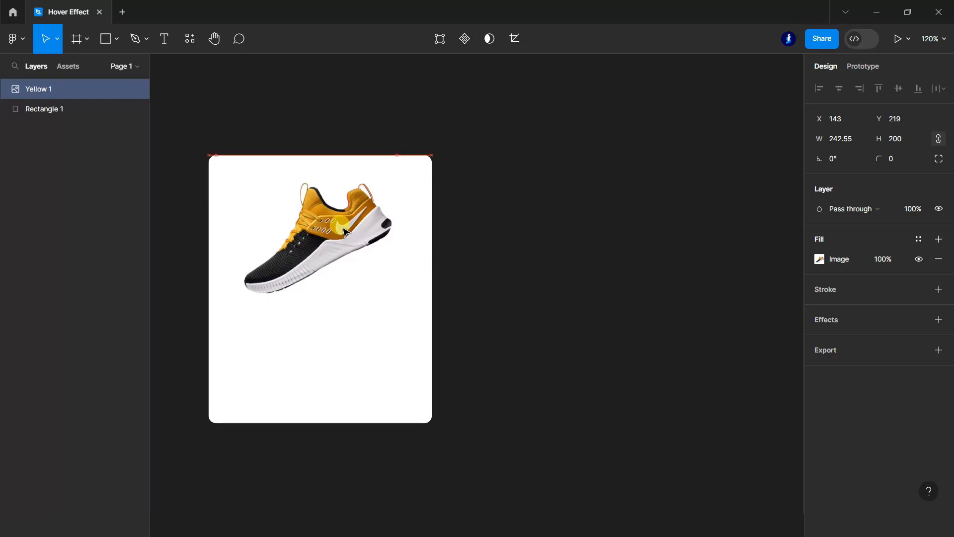
pyautogui.click(384, 245)
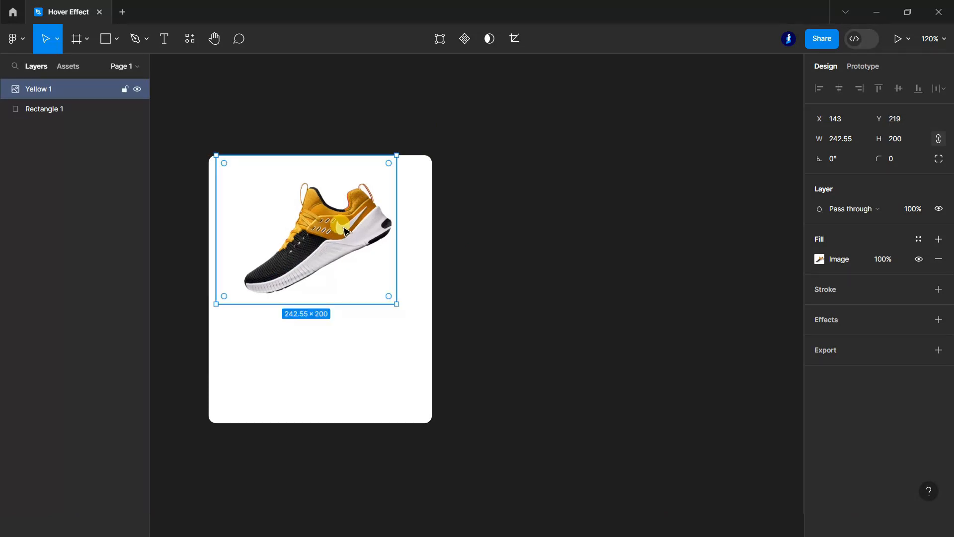
pyautogui.moveTo(290, 255); pyautogui.dragTo(296, 257)
pyautogui.click(536, 266)
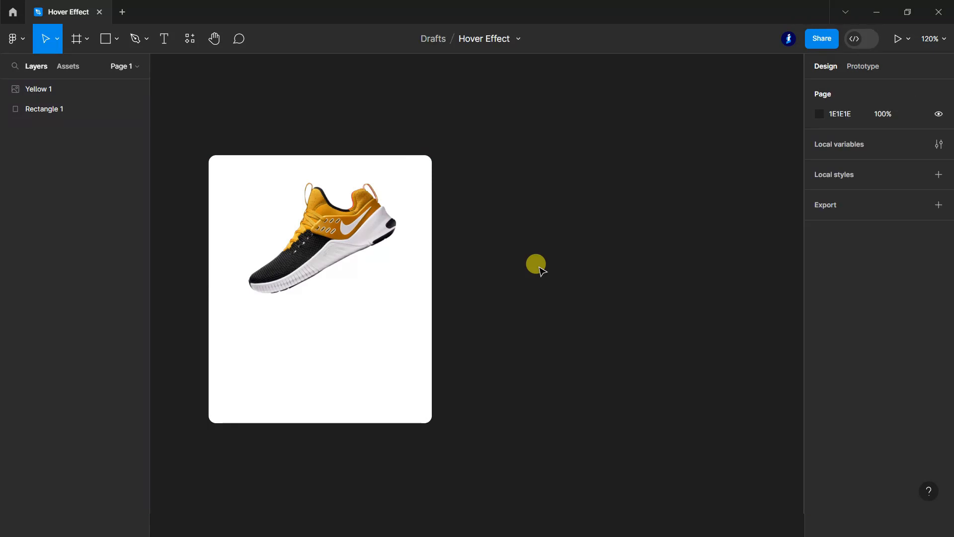
# Add a drop shadow effect to the shoe image, removing the duplicate shadow
pyautogui.click(371, 248)
pyautogui.click(939, 319)
pyautogui.click(939, 319)
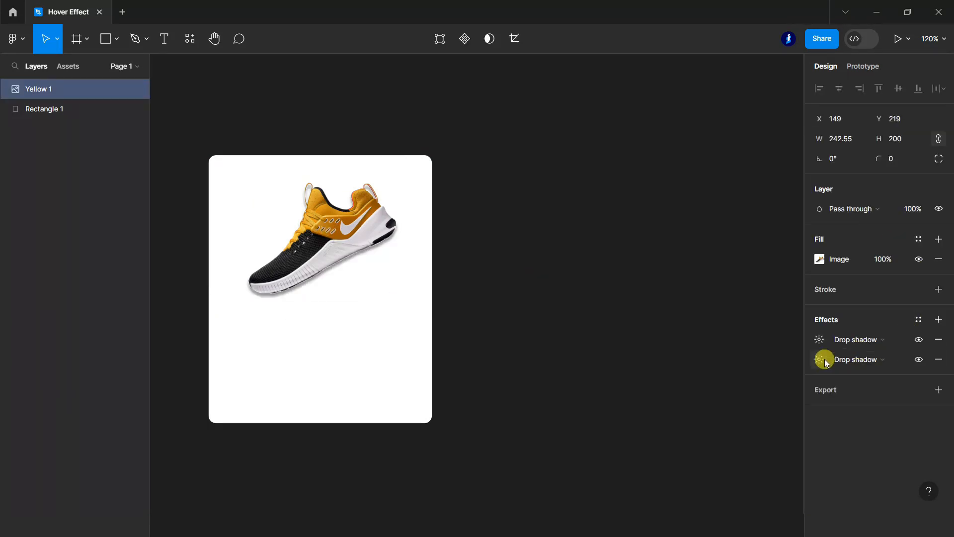
pyautogui.click(938, 340)
# Set the shoe's drop shadow to a Y offset of 10, a blur of 10 and 20% opacity
pyautogui.click(820, 340)
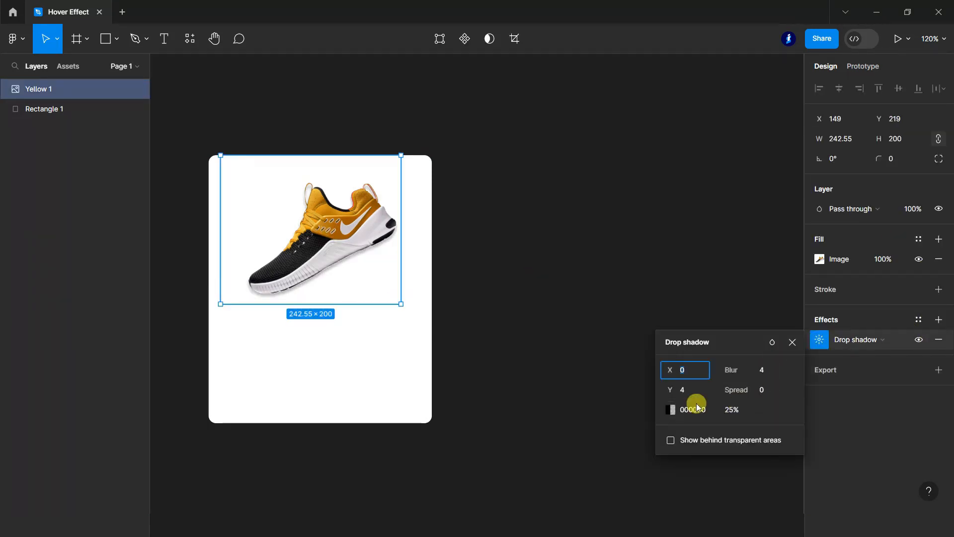
pyautogui.press('Up')
pyautogui.press('Up')
pyautogui.press('Up')
pyautogui.press('Up')
pyautogui.press('Up')
pyautogui.click(765, 369)
pyautogui.press('Up')
pyautogui.press('Up')
pyautogui.press('Up')
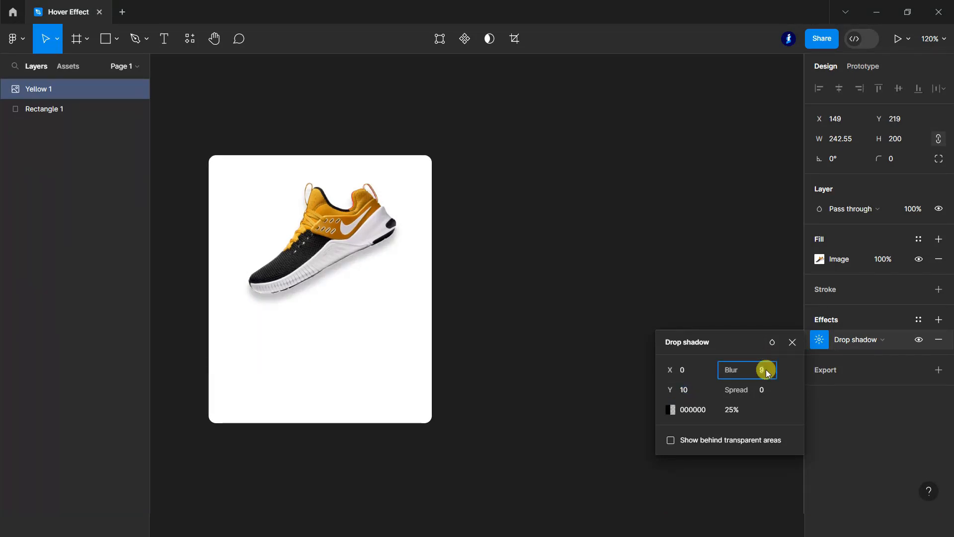
pyautogui.click(739, 411)
pyautogui.press('Down')
pyautogui.press('Down')
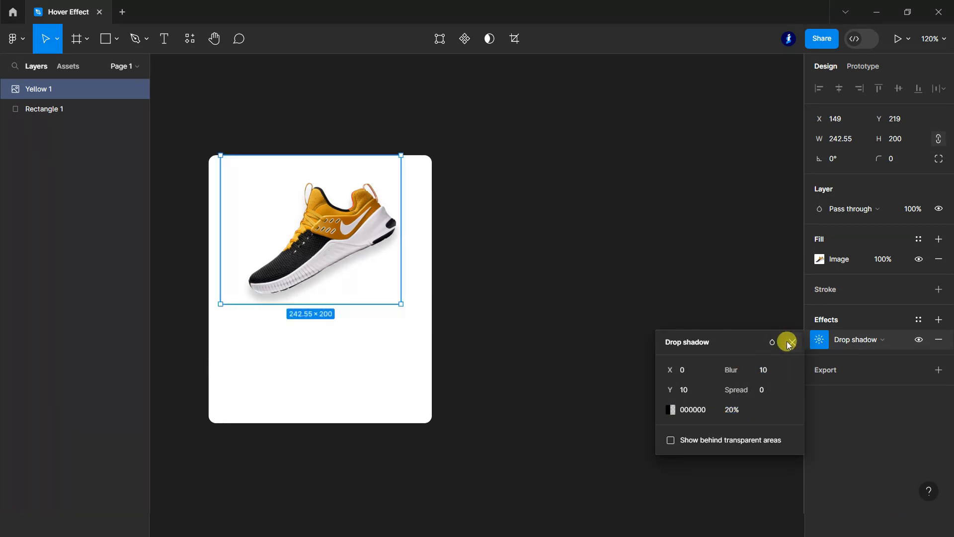
pyautogui.click(635, 309)
# Start a text layer reading "Nike Ye" below the shoe and set its fill to the document colour 1E1E1E
pyautogui.scroll(3, 187, 311)
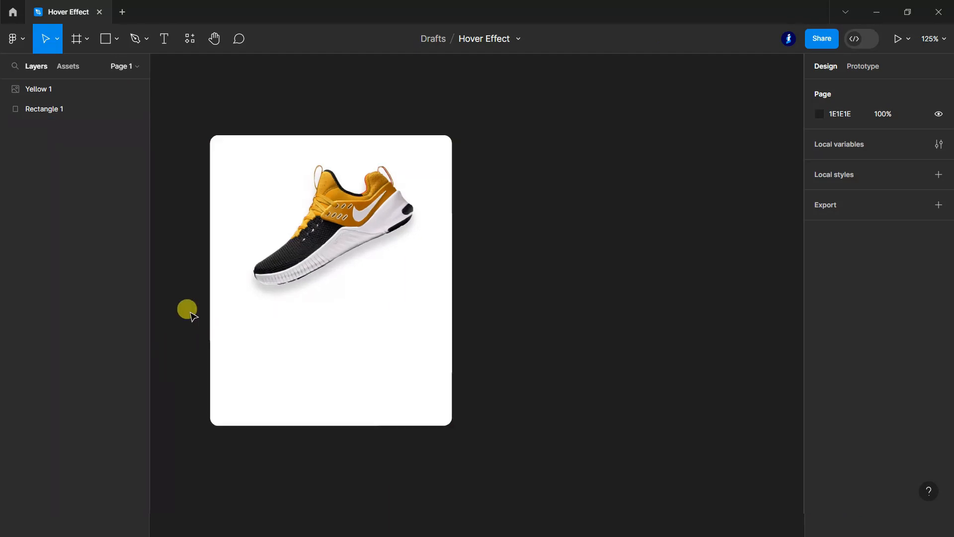
pyautogui.click(164, 42)
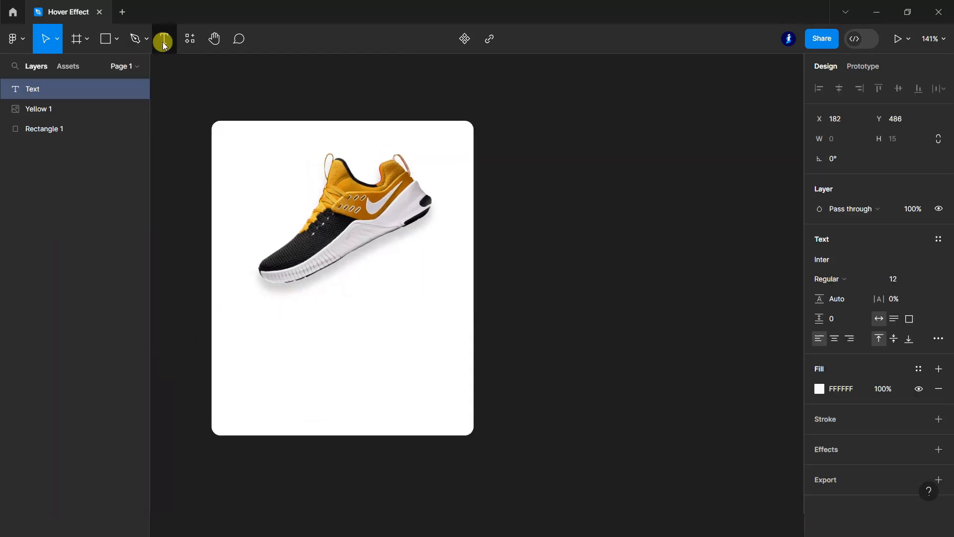
pyautogui.click(260, 340)
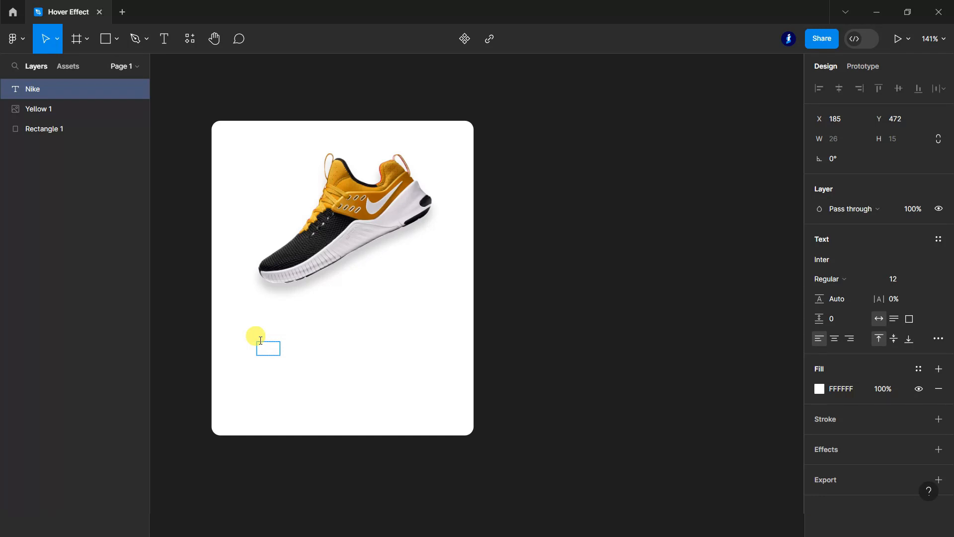
pyautogui.hotkey('ctrl', 'a')
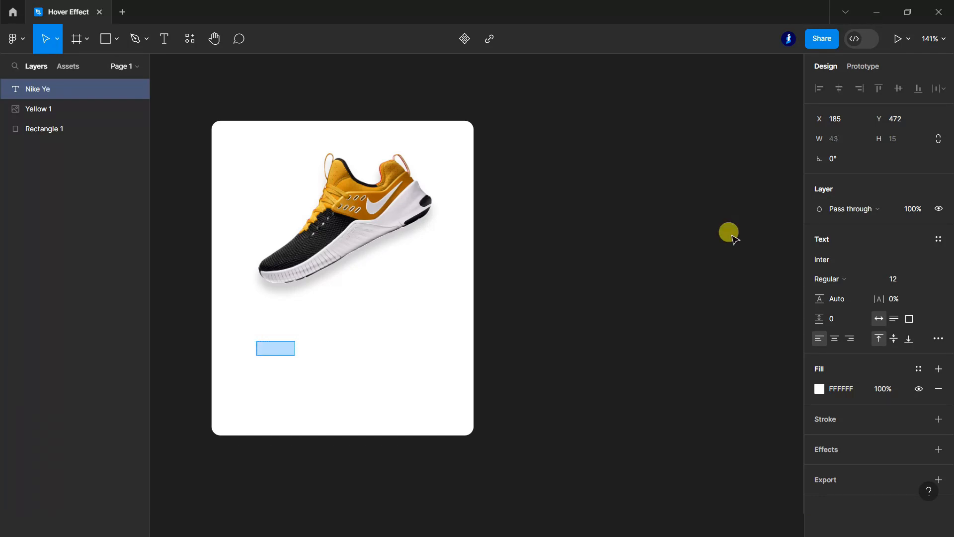
pyautogui.click(820, 389)
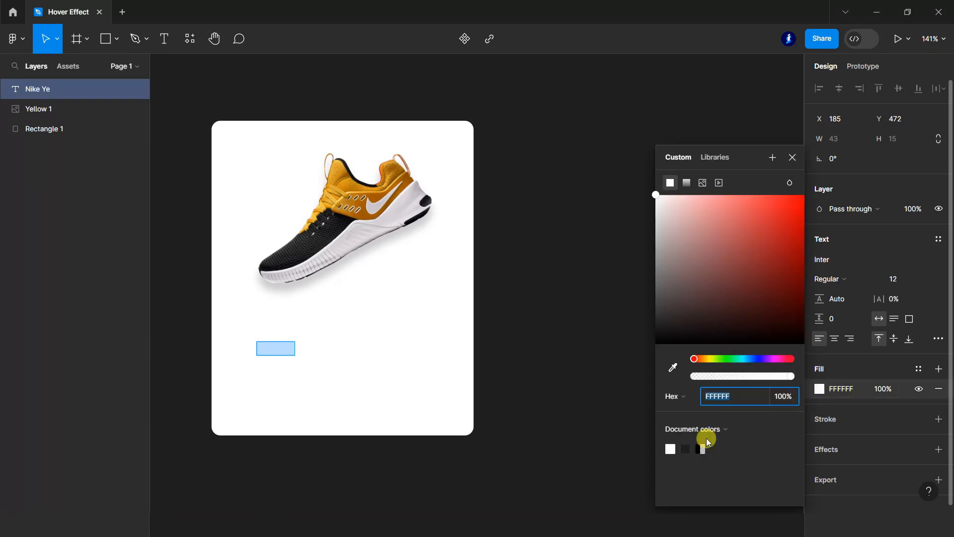
pyautogui.click(686, 449)
# Complete the card's text so that it reads "Nike Yellow Shoe"
pyautogui.doubleClick(289, 348)
pyautogui.doubleClick(293, 349)
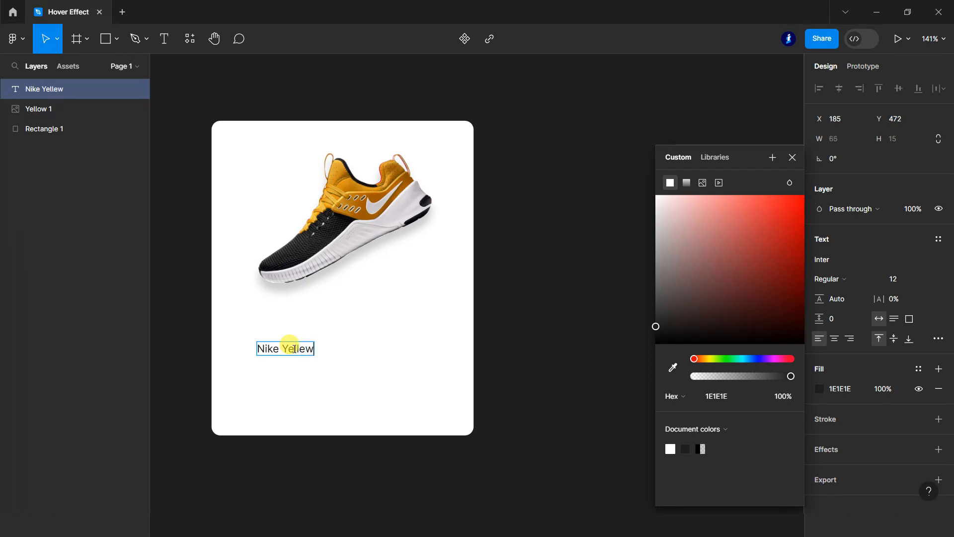
pyautogui.click(792, 157)
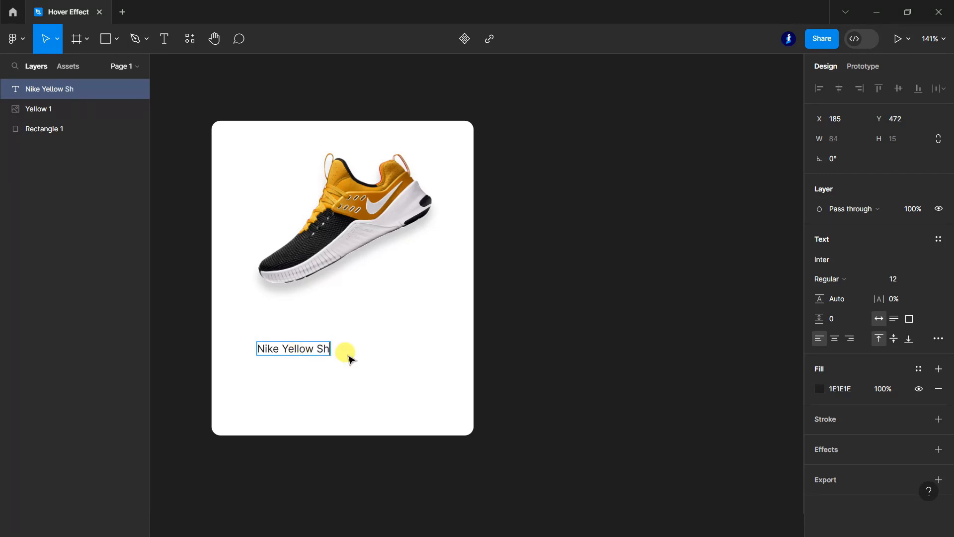
pyautogui.press('Escape')
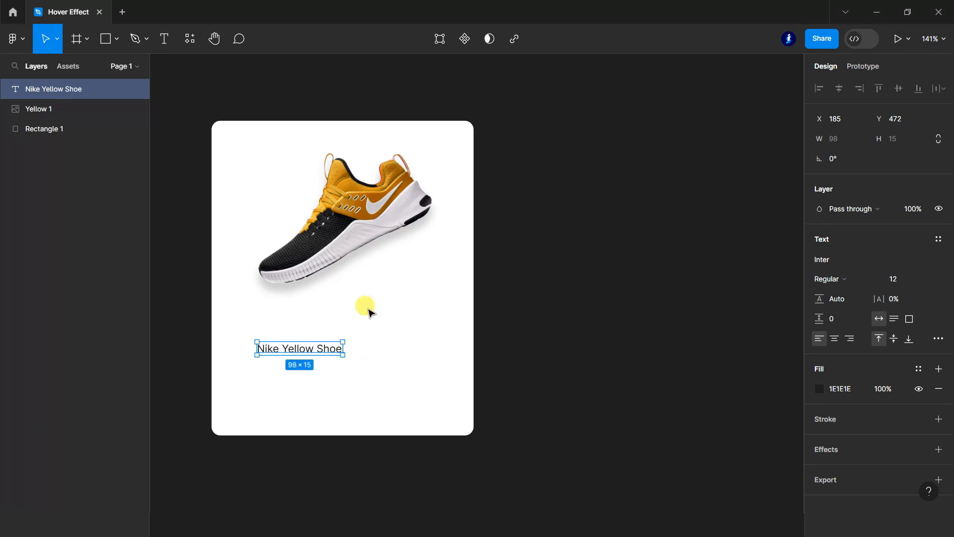
pyautogui.press('Escape')
# Change the font of the "Nike Yellow Shoe" title to Montserrat
pyautogui.doubleClick(279, 350)
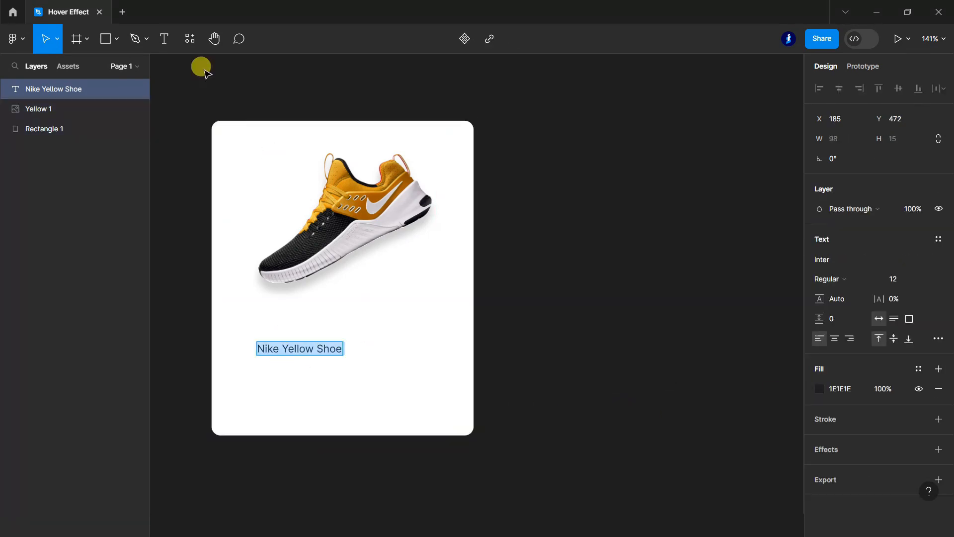
pyautogui.click(164, 38)
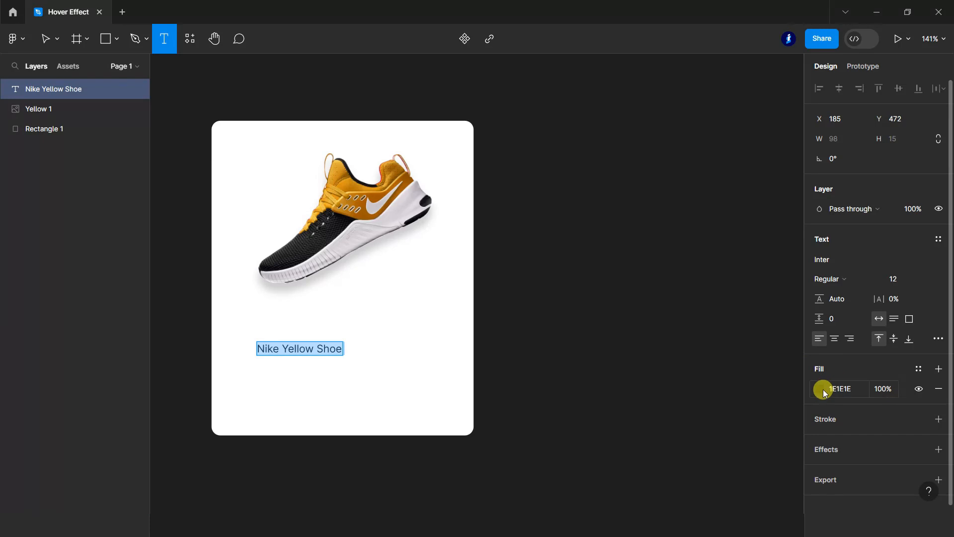
pyautogui.click(835, 259)
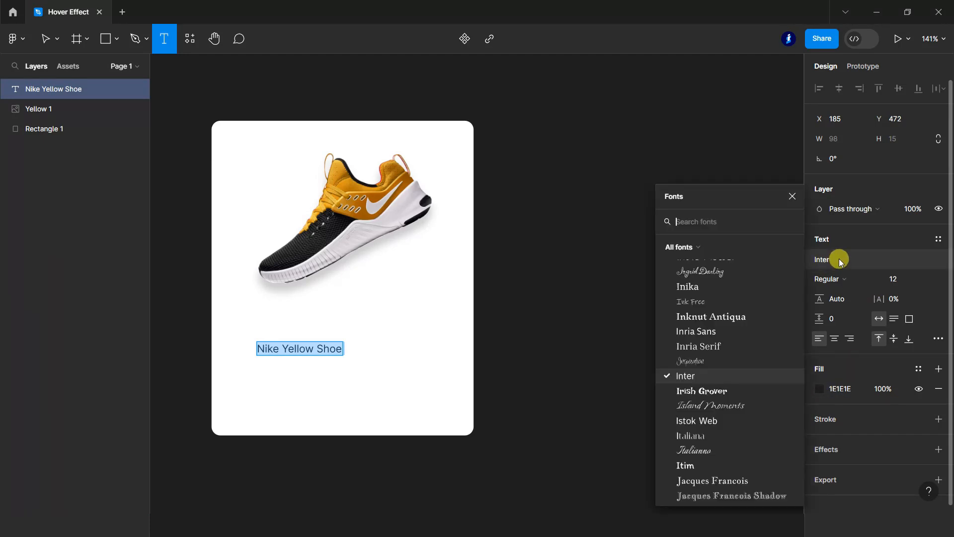
pyautogui.write('m')
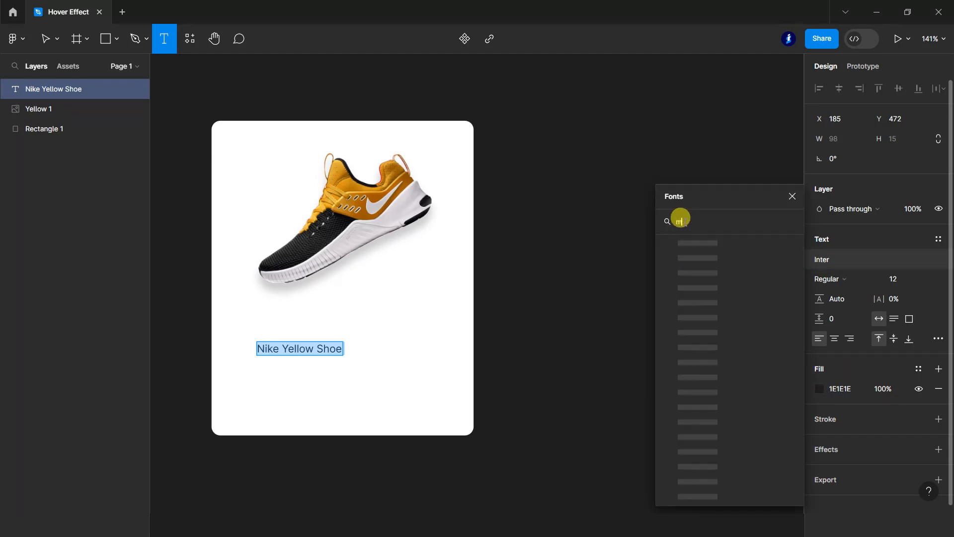
pyautogui.write('onts')
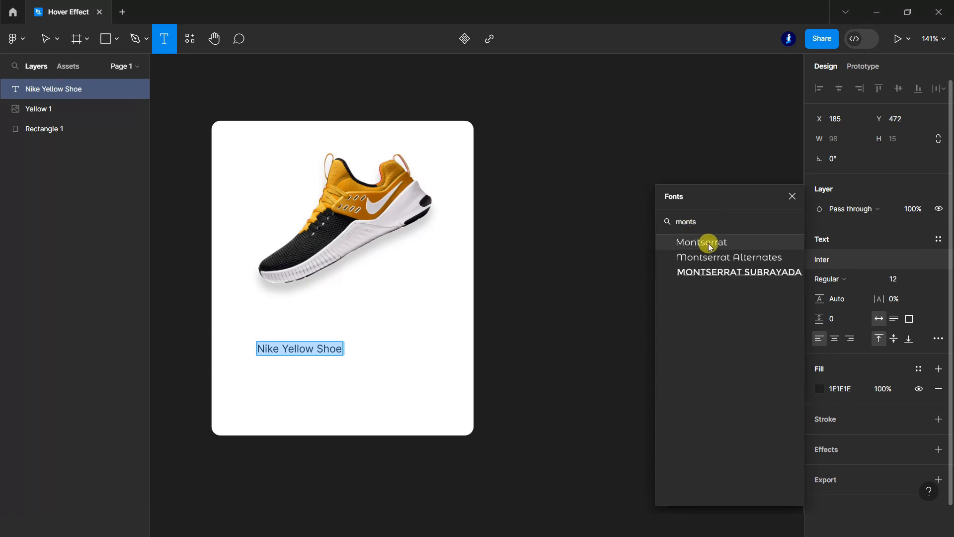
pyautogui.click(707, 241)
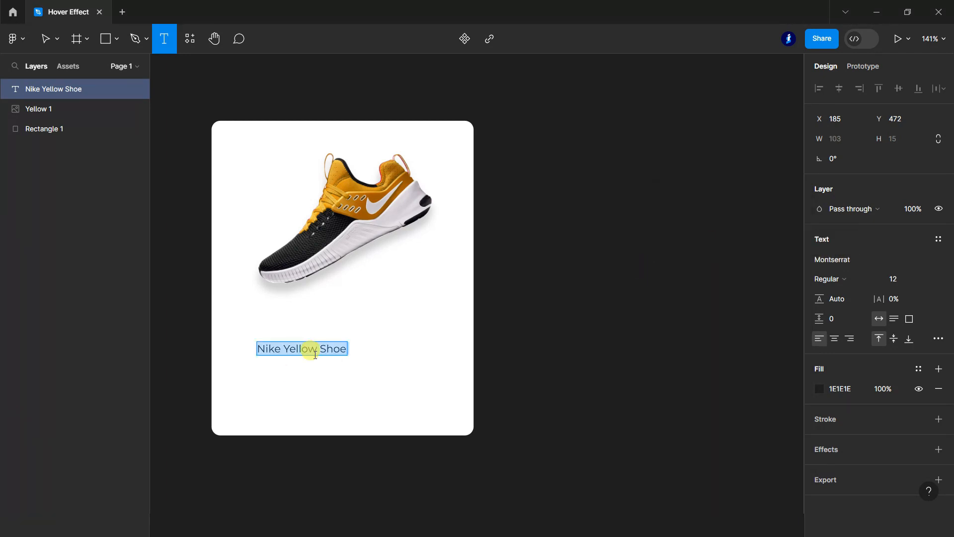
# Set the title's font weight to SemiBold and its size to 16
pyautogui.click(882, 282)
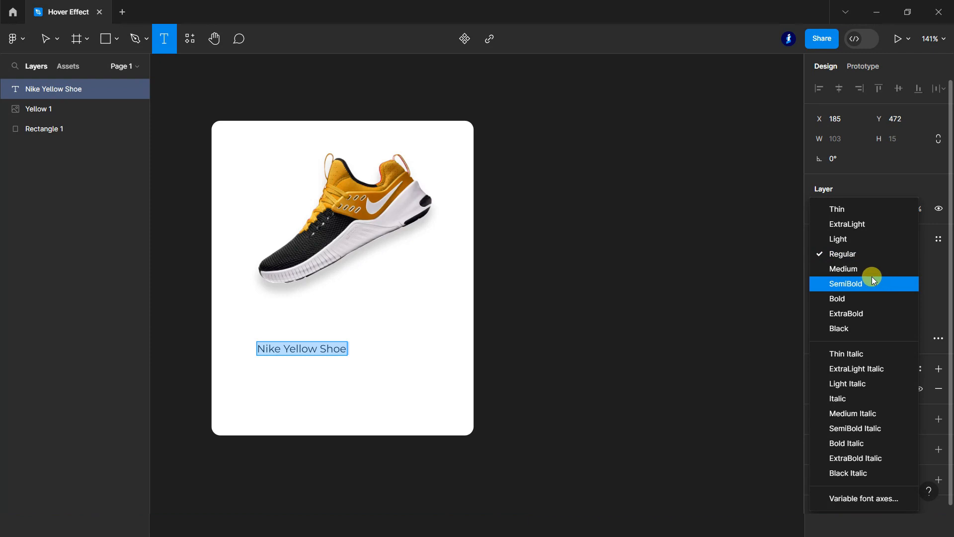
pyautogui.click(874, 283)
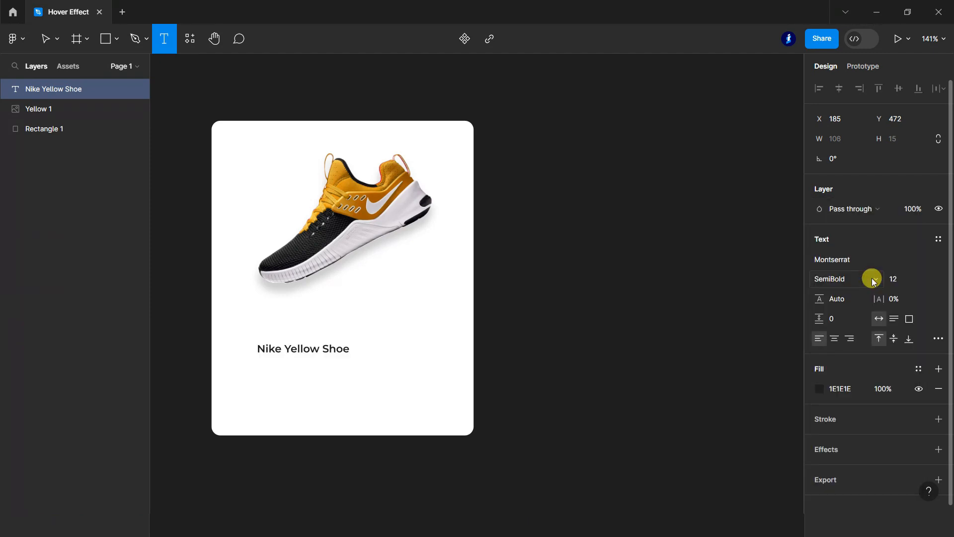
pyautogui.click(921, 278)
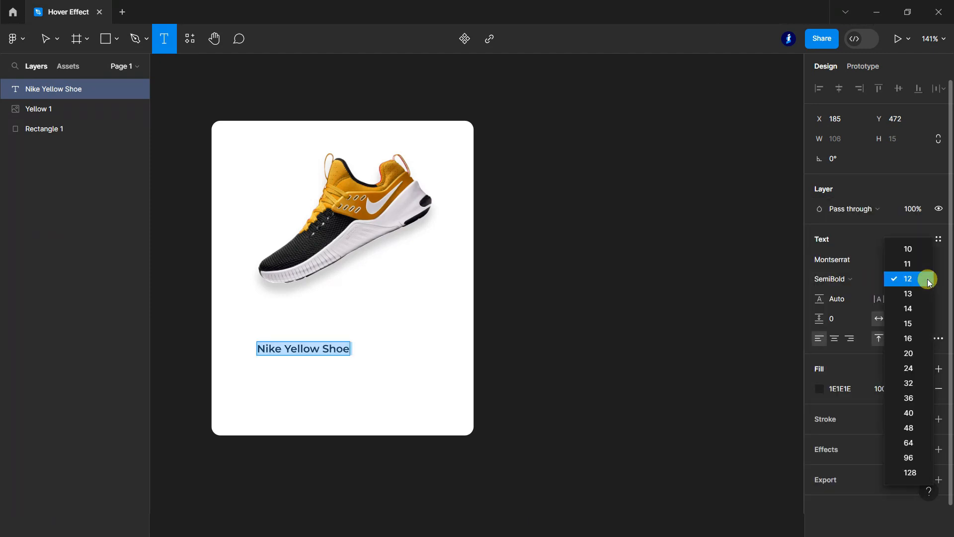
pyautogui.click(914, 340)
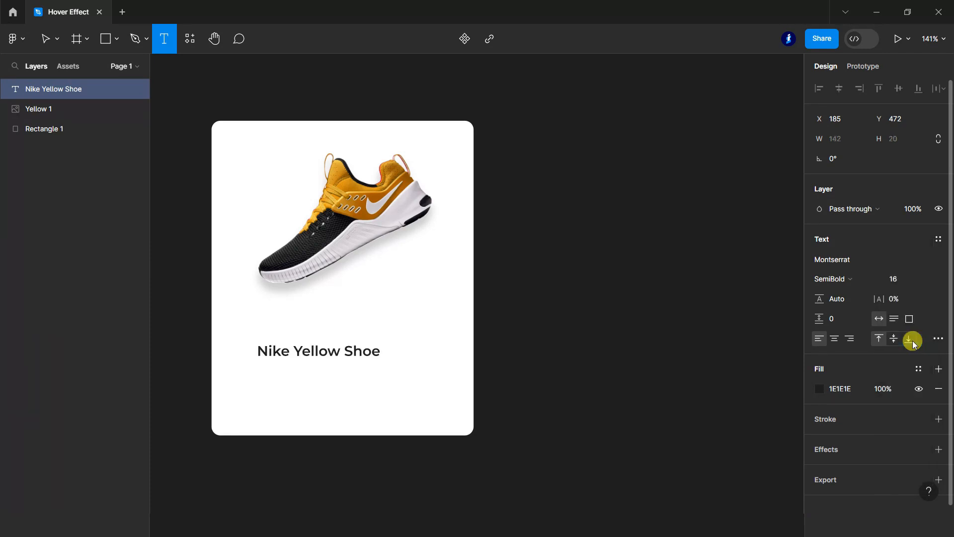
# Move the "Nike Yellow Shoe" title horizontally to the card's left margin at X 149
pyautogui.click(45, 40)
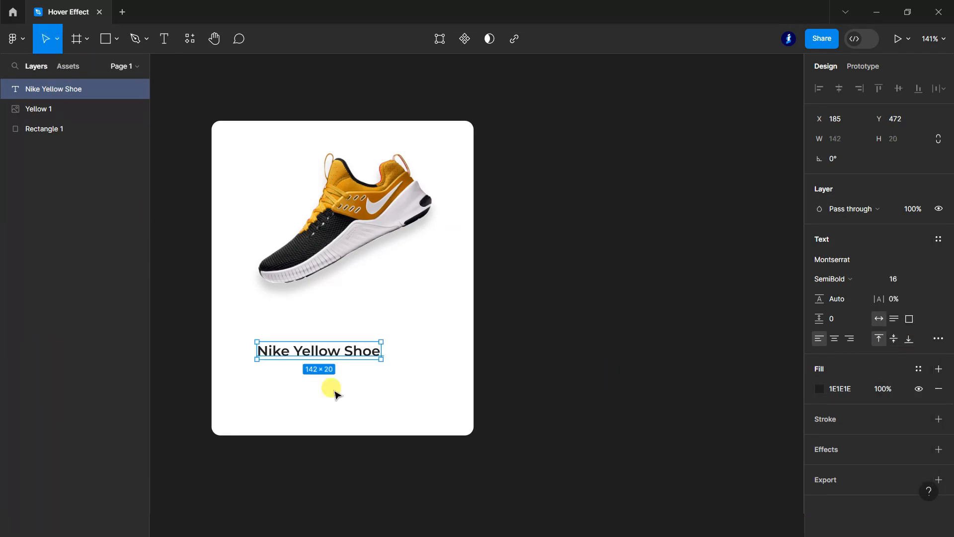
pyautogui.moveTo(326, 353); pyautogui.dragTo(300, 353)
pyautogui.click(279, 466)
# Add a "$250.00" text layer below the title, filled with 1E1E1E
pyautogui.scroll(2, 210, 454)
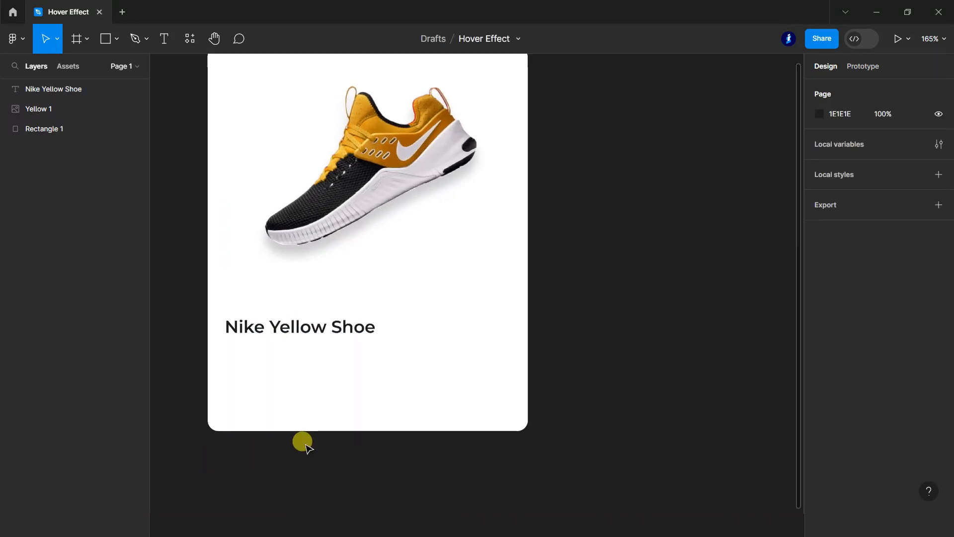
pyautogui.click(164, 38)
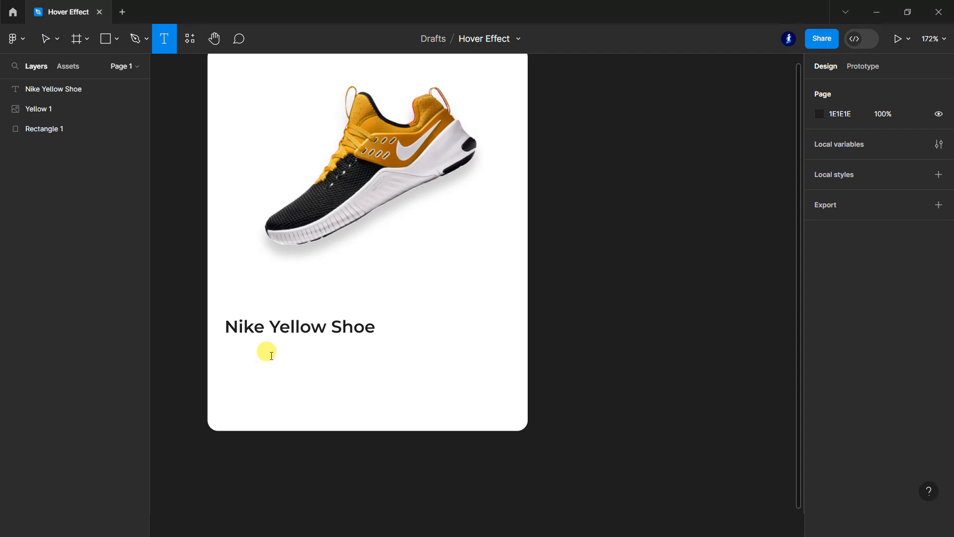
pyautogui.click(272, 354)
pyautogui.click(820, 389)
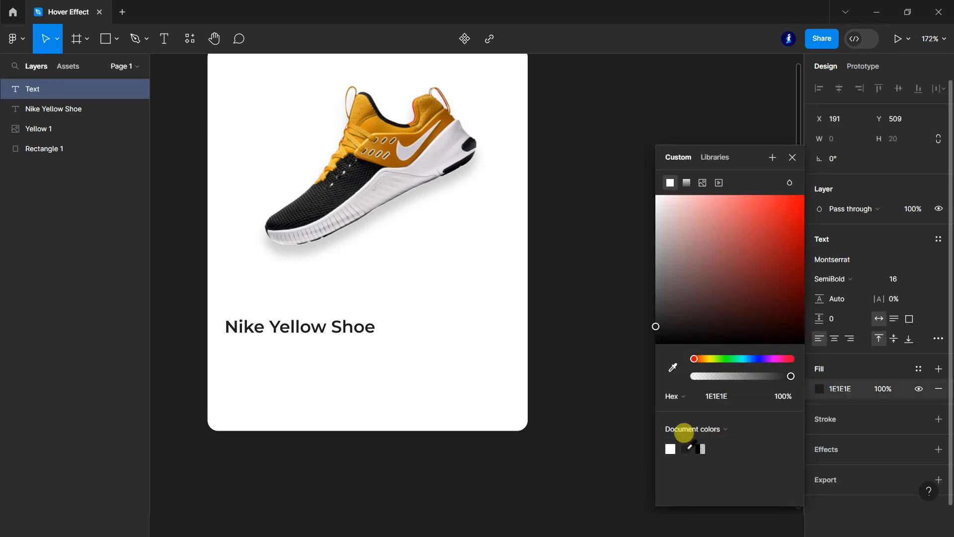
pyautogui.click(792, 157)
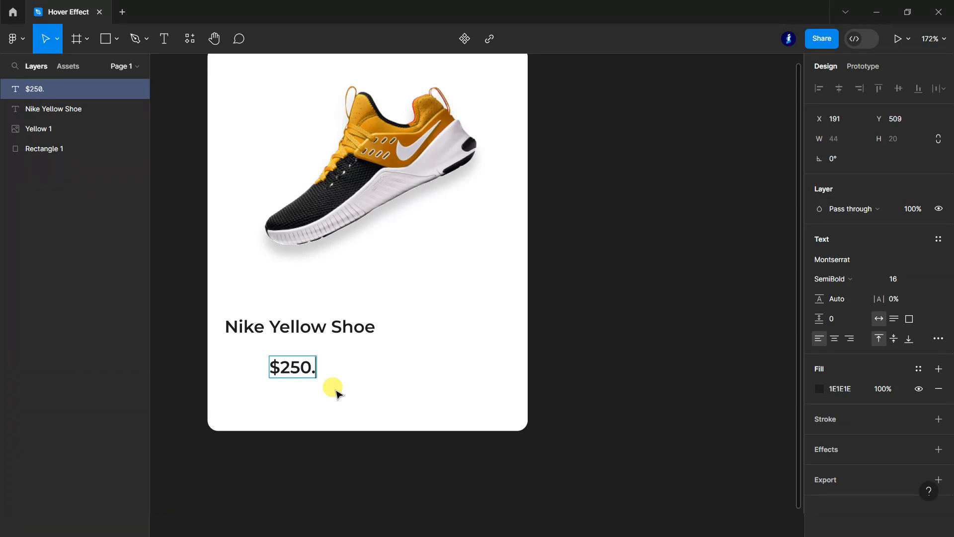
pyautogui.click(442, 439)
# Align the price with the title's left edge just below it at Y 500 and set its font size to 24
pyautogui.click(304, 371)
pyautogui.moveTo(305, 371); pyautogui.dragTo(259, 359)
pyautogui.click(927, 281)
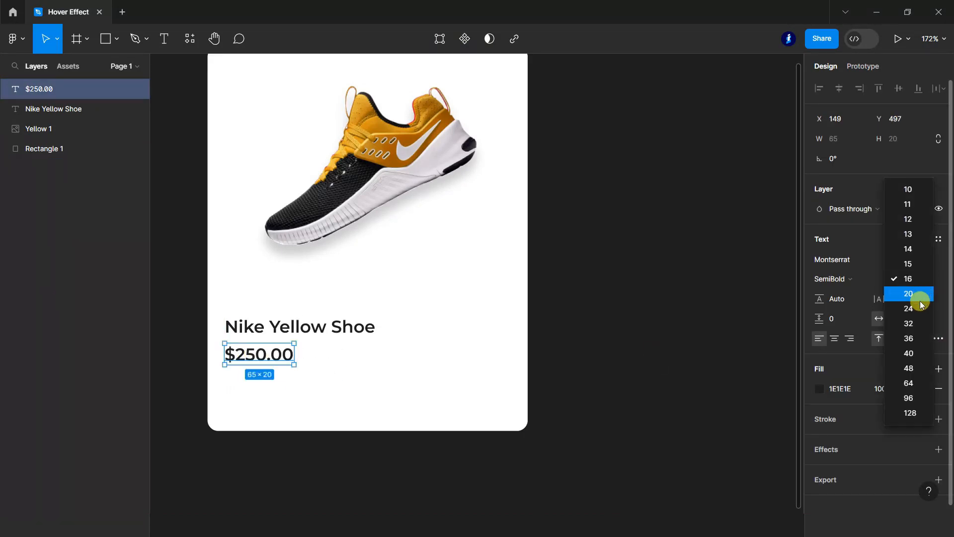
pyautogui.click(921, 297)
pyautogui.moveTo(278, 361); pyautogui.dragTo(284, 368)
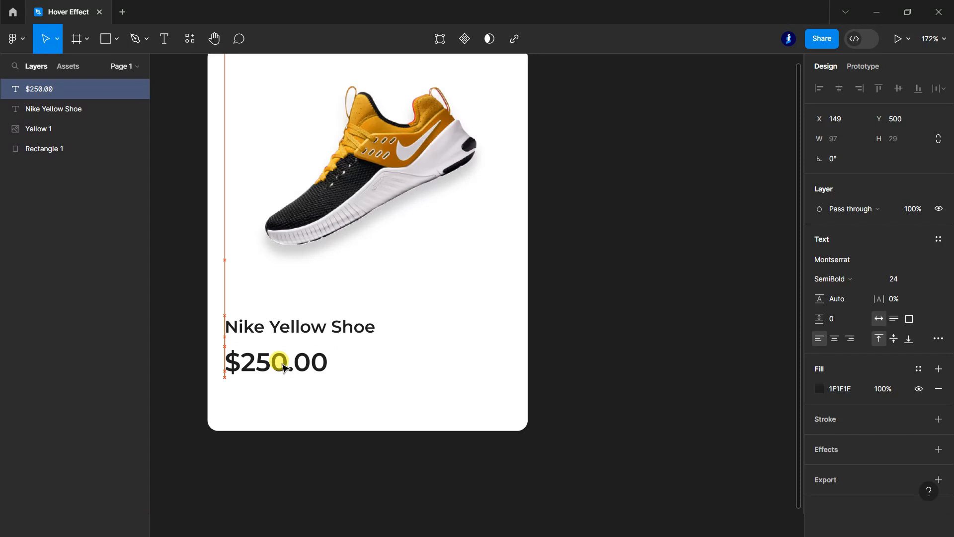
pyautogui.click(589, 454)
# Draw a circle below the price, aligned with its left edge, and set its size to 15 × 15
pyautogui.scroll(2, 590, 454)
pyautogui.scroll(-1, 589, 454)
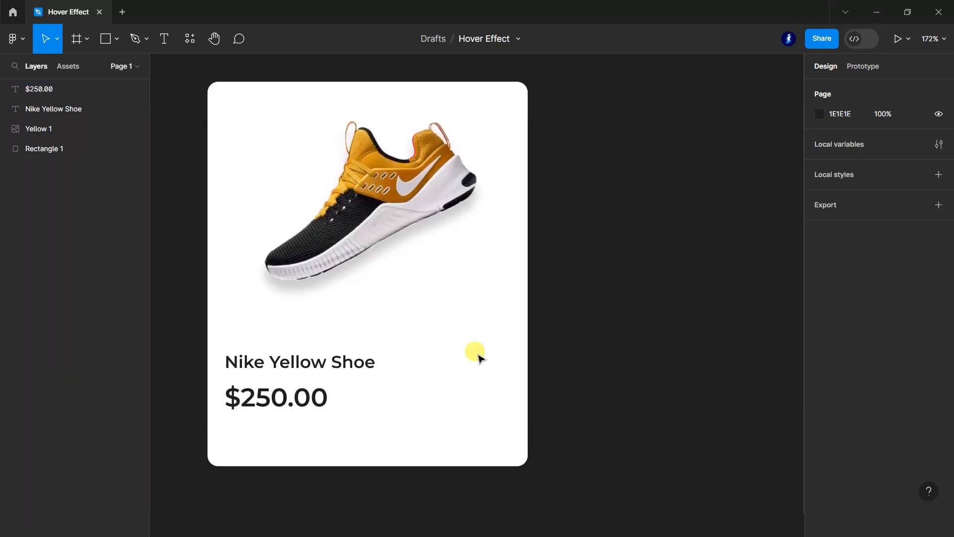
pyautogui.click(114, 39)
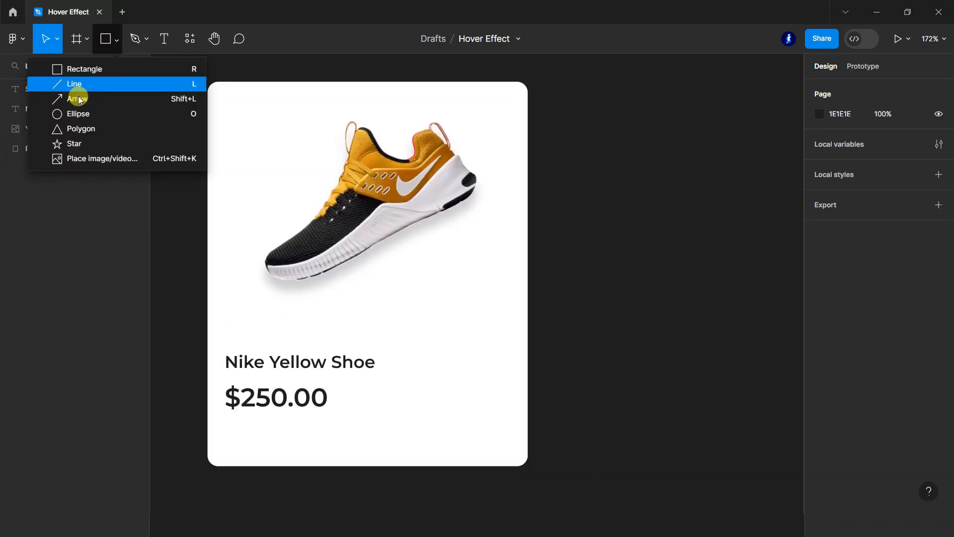
pyautogui.click(74, 113)
pyautogui.scroll(-3, 352, 269)
pyautogui.scroll(3, 216, 268)
pyautogui.moveTo(215, 269)
pyautogui.mouseDown()
pyautogui.moveTo(252, 300)
pyautogui.moveTo(213, 285)
pyautogui.mouseUp()
pyautogui.click(898, 139)
pyautogui.write('15')
pyautogui.press('Return')
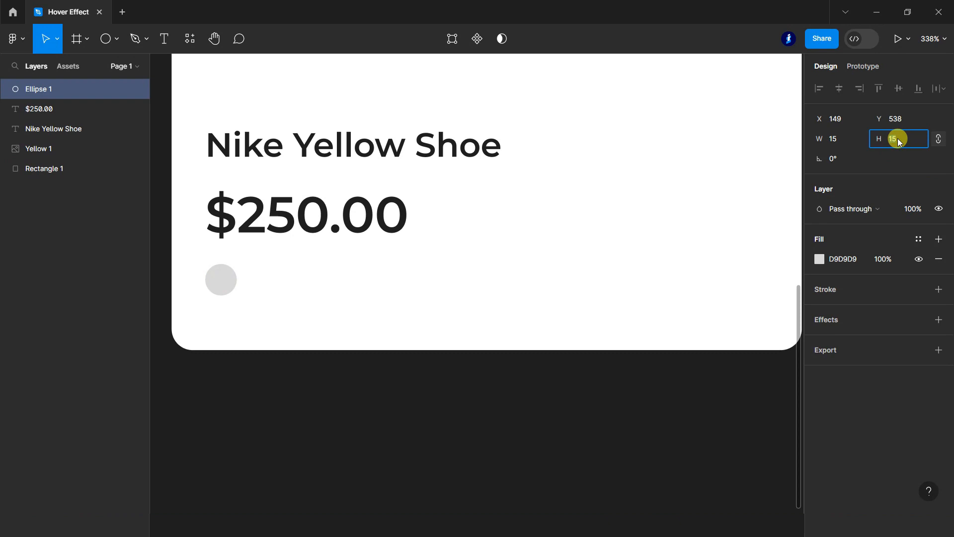
# Duplicate the circle, enlarge the copy to 18 × 18 and place the copy beneath the original in the layer order
pyautogui.moveTo(70, 86); pyautogui.dragTo(70, 77)
pyautogui.hotkey('ctrl', 'd')
pyautogui.click(906, 141)
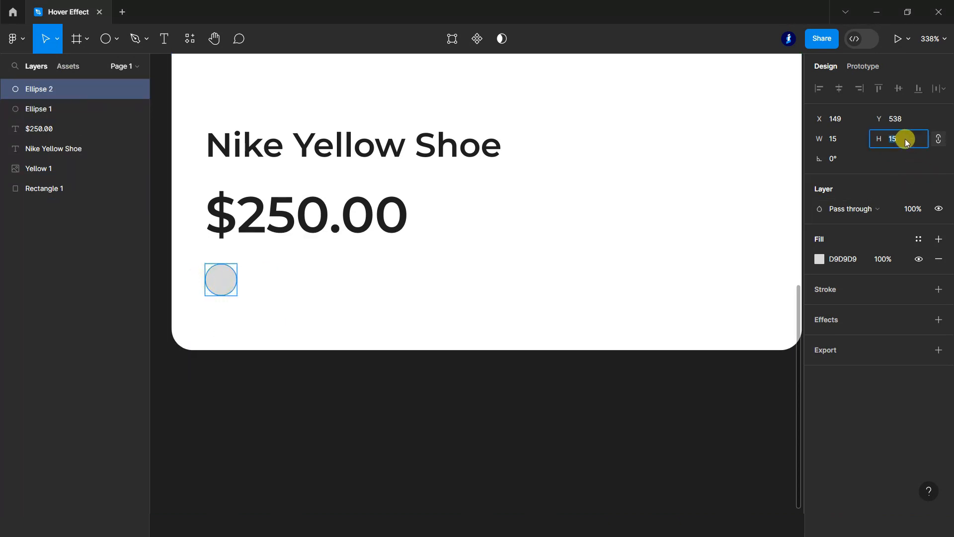
pyautogui.click(60, 113)
# Resize the upper circle to 14 × 14 and centre it in the larger one at X 151, Y 540
pyautogui.scroll(6, 218, 289)
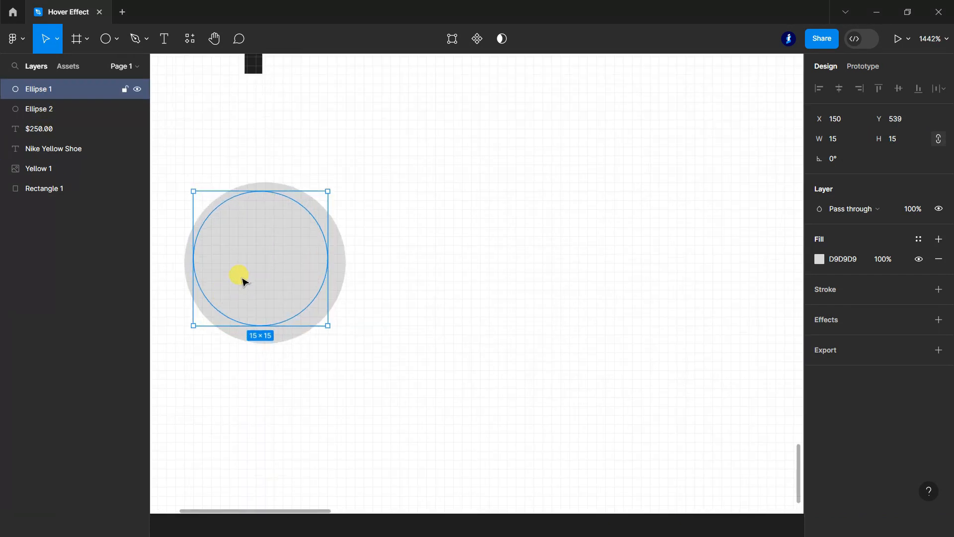
pyautogui.press('Right')
pyautogui.click(901, 142)
pyautogui.write('14')
pyautogui.press('Return')
pyautogui.moveTo(276, 271); pyautogui.dragTo(278, 280)
pyautogui.scroll(-5, 368, 351)
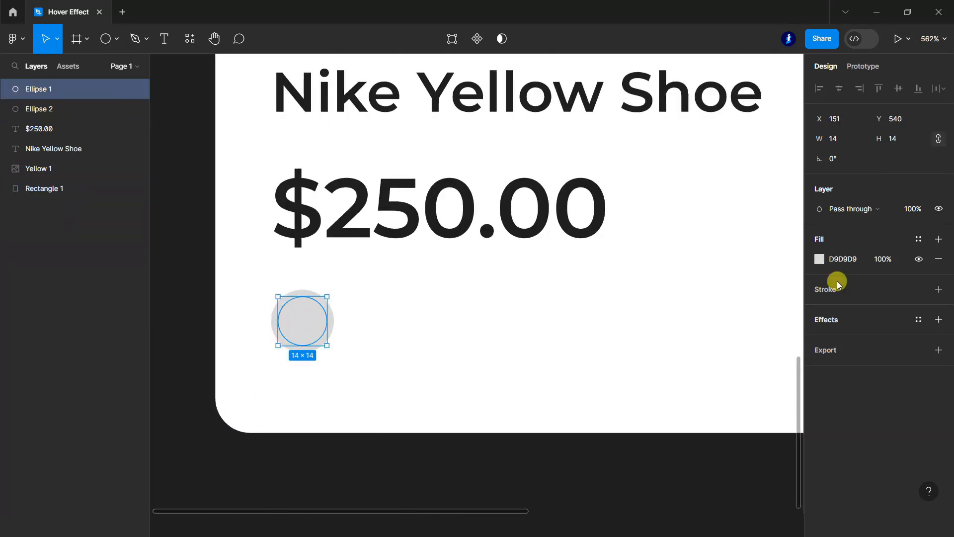
# Fill the inner circle with an orange sampled from the shoe and brighten it to EEA01B
pyautogui.scroll(-5, 375, 352)
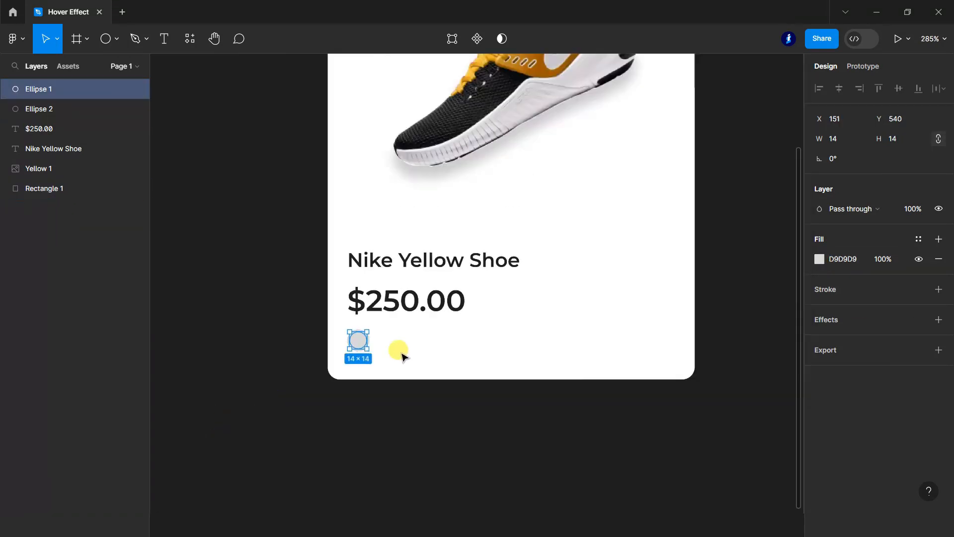
pyautogui.scroll(1, 399, 352)
pyautogui.click(820, 264)
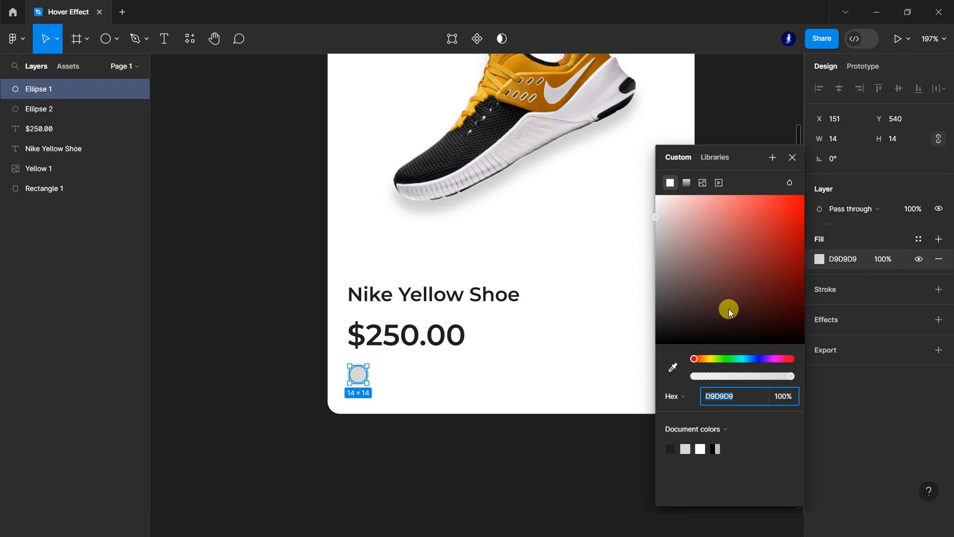
pyautogui.click(673, 367)
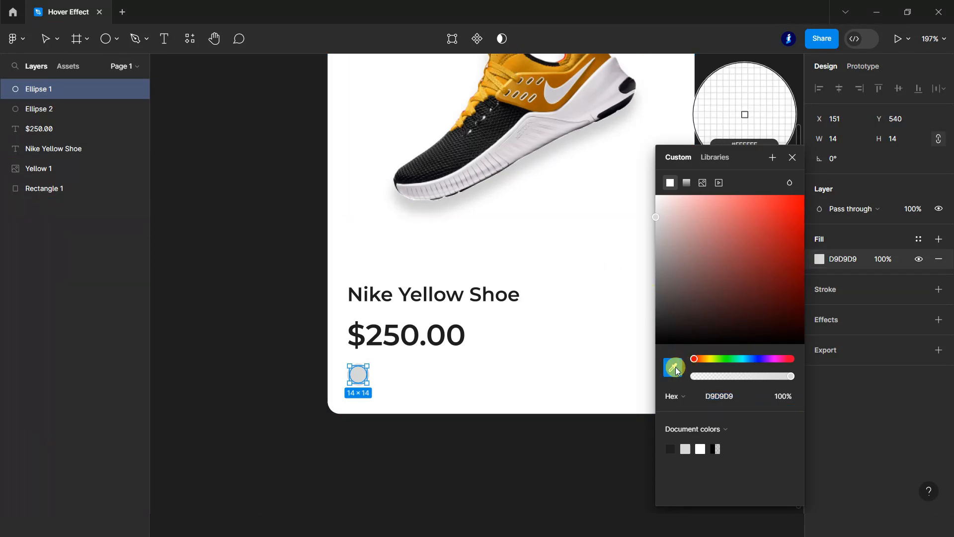
pyautogui.click(516, 61)
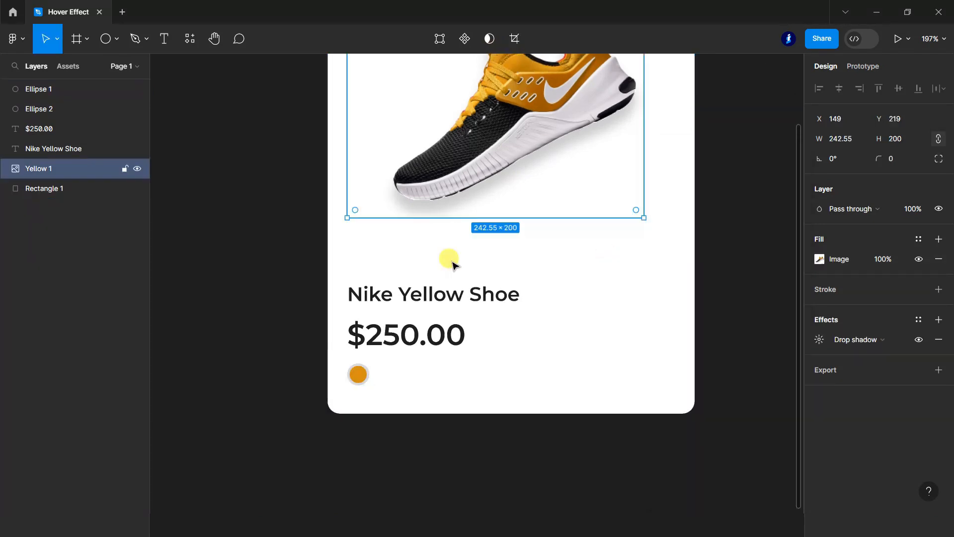
pyautogui.click(357, 374)
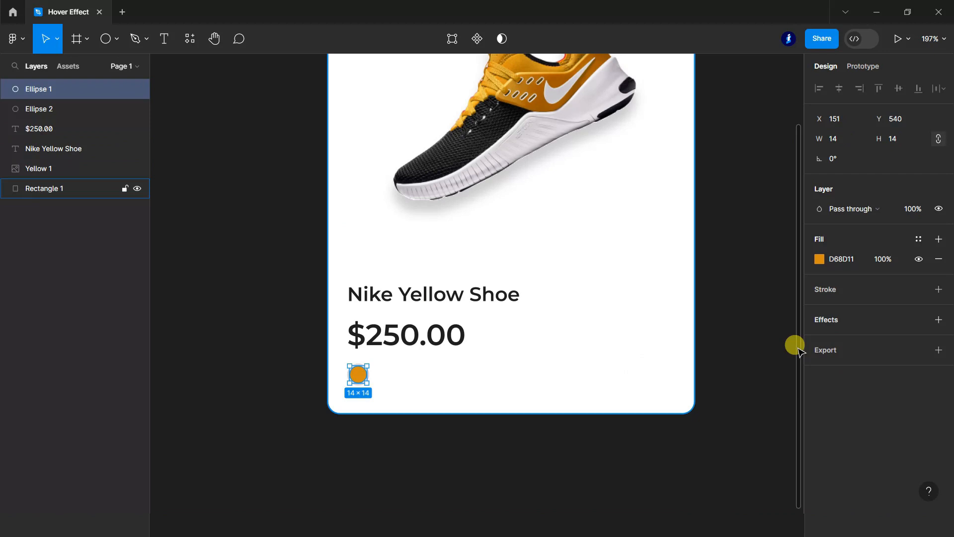
pyautogui.click(820, 260)
pyautogui.moveTo(787, 218); pyautogui.dragTo(788, 209)
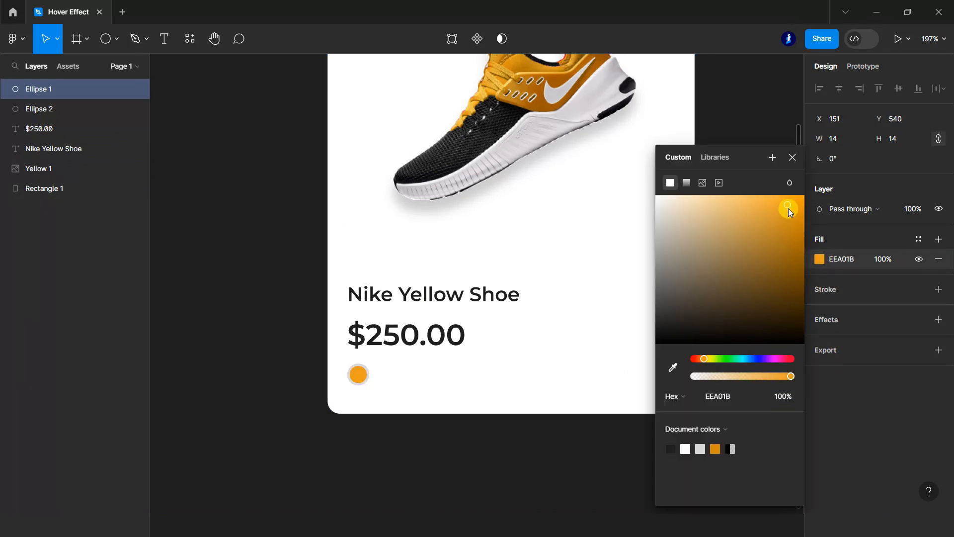
pyautogui.click(792, 157)
# Fill the outer circle with the document colour EEA01B and set the fill opacity to 20%
pyautogui.click(38, 109)
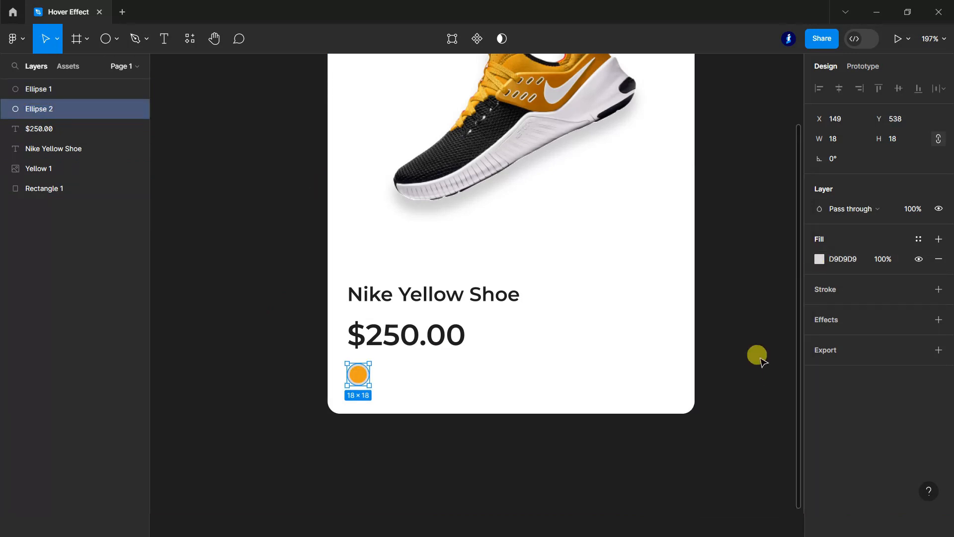
pyautogui.click(820, 259)
pyautogui.click(700, 449)
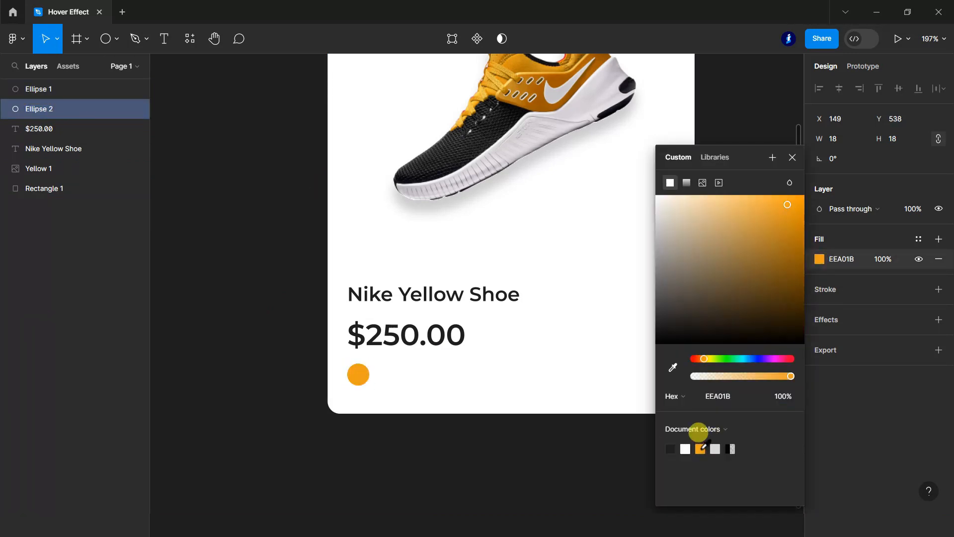
pyautogui.click(883, 261)
pyautogui.write('20')
pyautogui.press('Return')
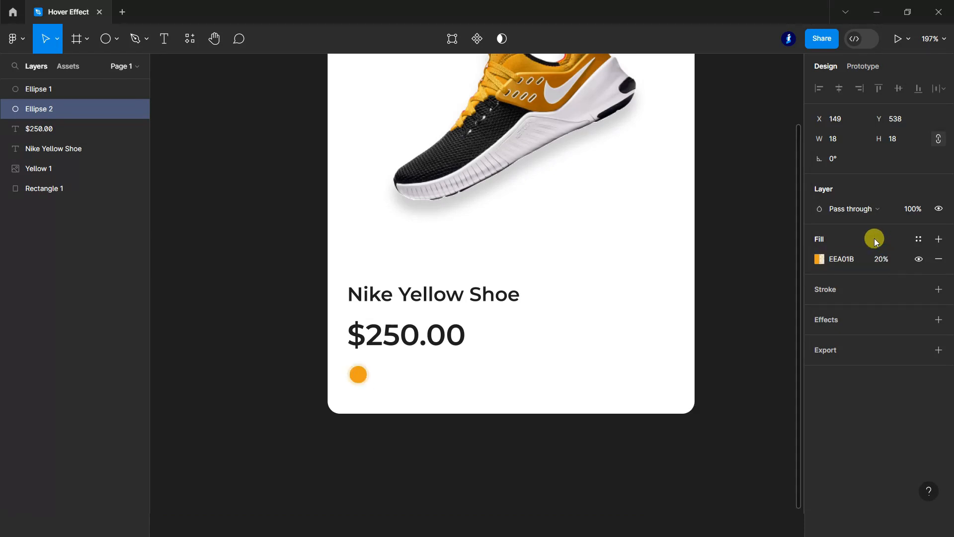
# Group the two orange circles and place a duplicate of the group beside it at X 172
pyautogui.keyDown('shift'); pyautogui.click(57, 92); pyautogui.keyUp('shift')
pyautogui.hotkey('ctrl', 'g')
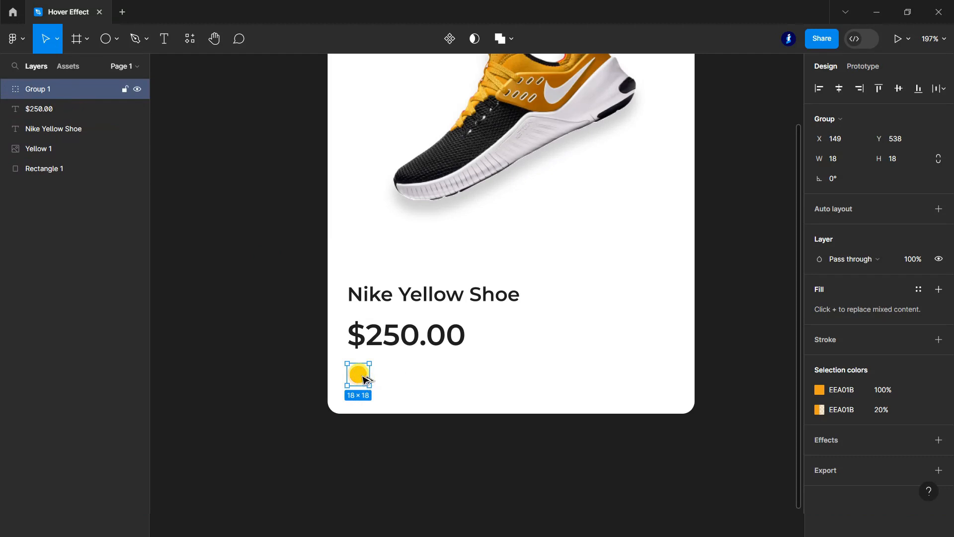
pyautogui.moveTo(374, 376); pyautogui.dragTo(391, 375)
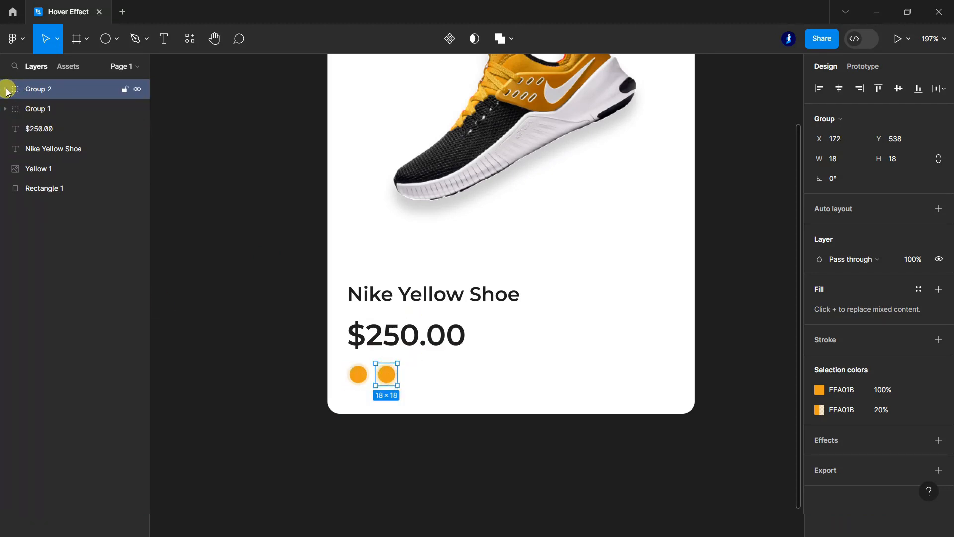
# Recolour the duplicated swatch's inner circle with the red CE0E1E sampled from the shoe's collar edge
pyautogui.click(819, 390)
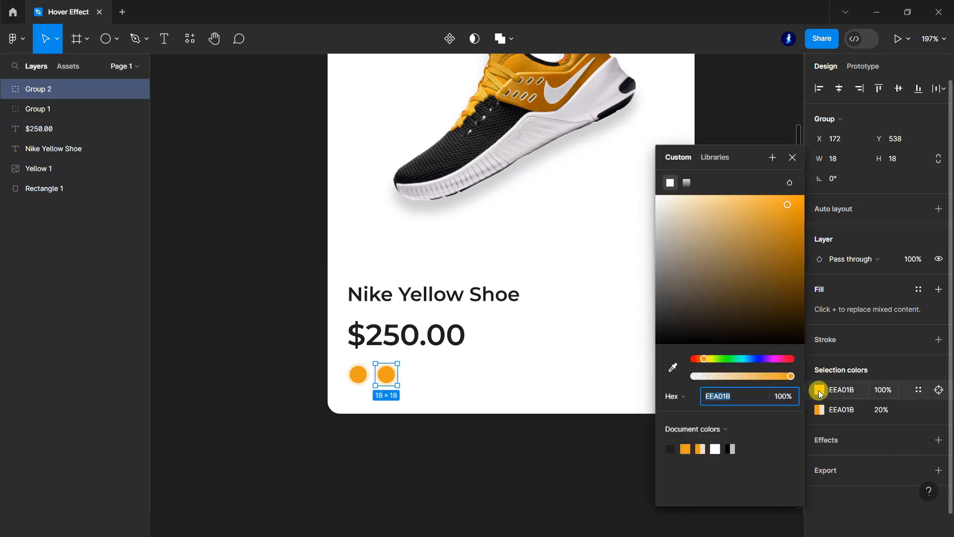
pyautogui.click(673, 367)
pyautogui.scroll(3, 562, 124)
pyautogui.scroll(2, 565, 123)
pyautogui.scroll(2, 568, 137)
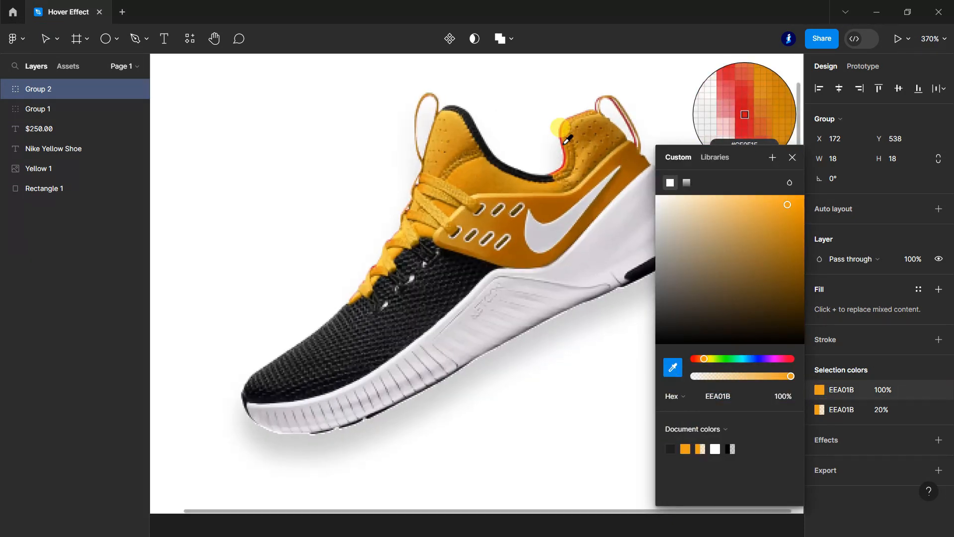
pyautogui.click(568, 137)
pyautogui.click(792, 158)
# Apply the inner circle's red CE0E1E to the second swatch's translucent outer ring
pyautogui.click(842, 389)
pyautogui.scroll(-5, 546, 304)
pyautogui.scroll(-3, 547, 304)
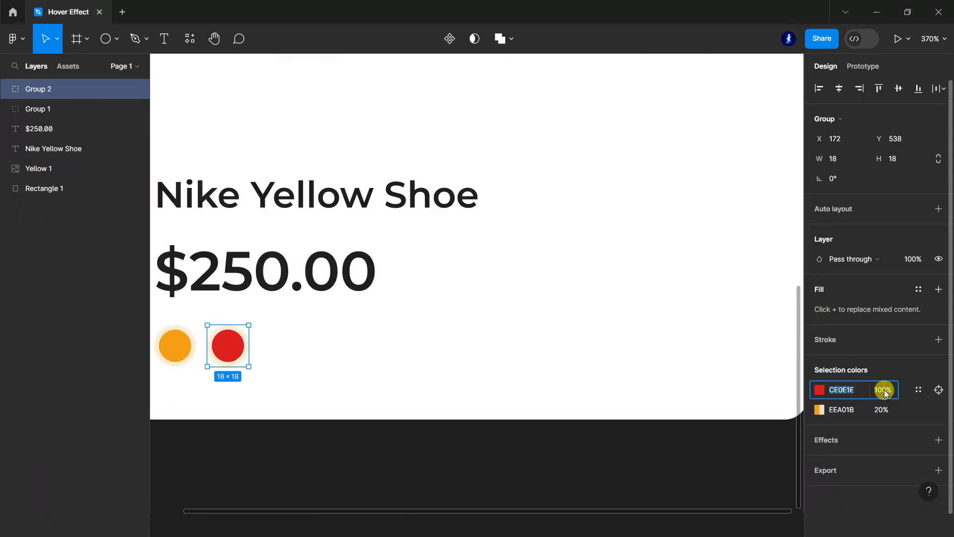
pyautogui.click(843, 410)
pyautogui.press('Return')
# Duplicate the red swatch to X 195 and change the copy's inner circle to the document colour 1E1E1E
pyautogui.click(29, 88)
pyautogui.moveTo(226, 339); pyautogui.dragTo(288, 345)
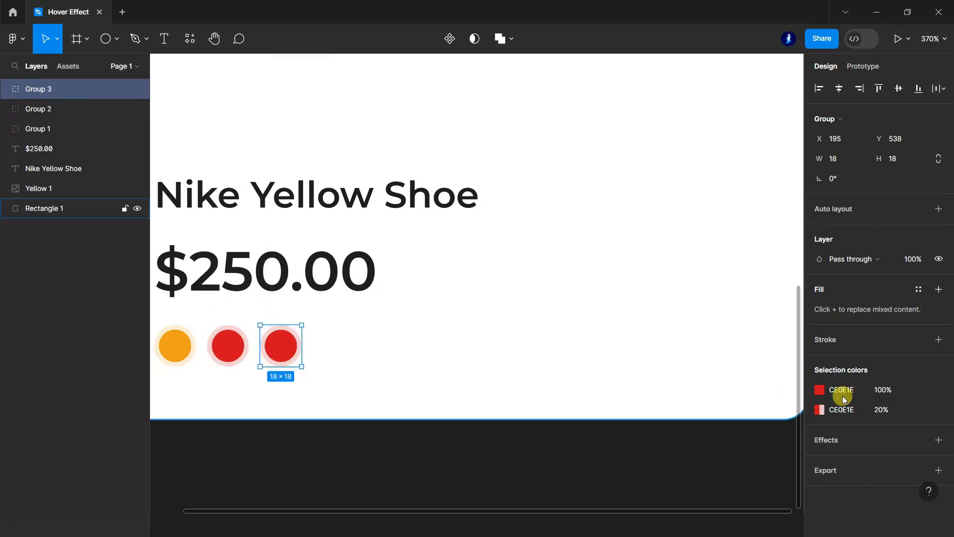
pyautogui.click(821, 392)
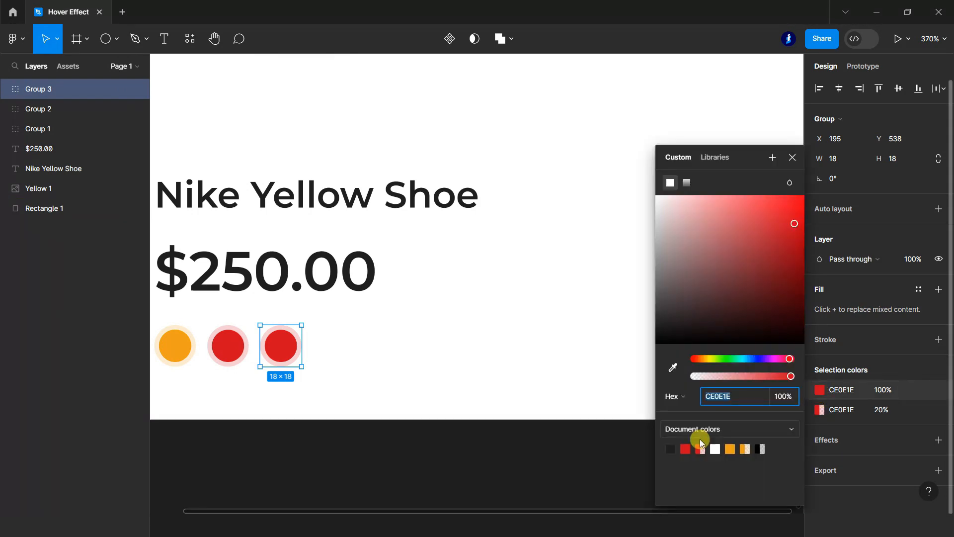
pyautogui.click(670, 448)
# Apply the dark colour 1E1E1E to the third swatch's translucent outer ring
pyautogui.click(839, 392)
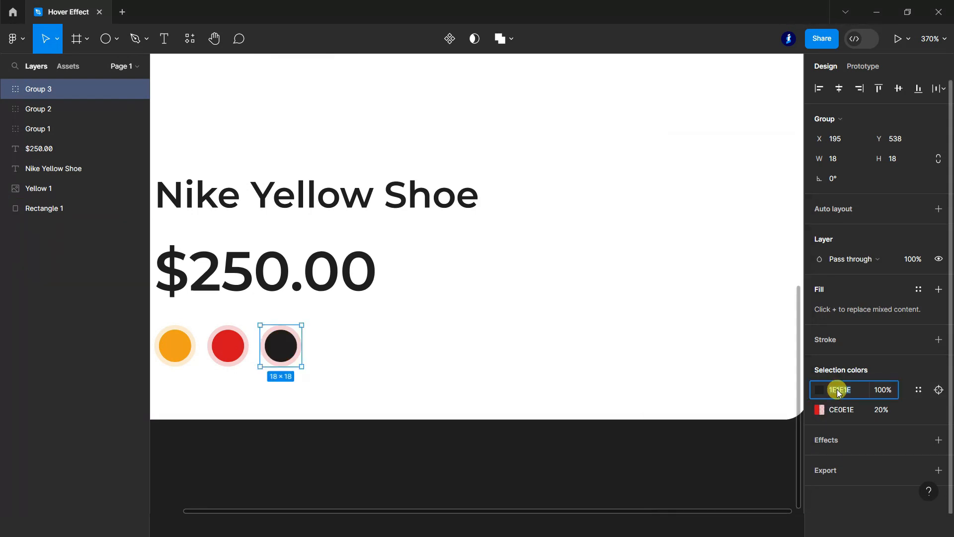
pyautogui.click(845, 410)
pyautogui.press('Return')
pyautogui.scroll(-3, 681, 291)
pyautogui.scroll(-3, 631, 294)
pyautogui.click(526, 397)
# Tighten the gap between title and price by nudging the title down to Y 473 and the price up to Y 496
pyautogui.scroll(1, 525, 399)
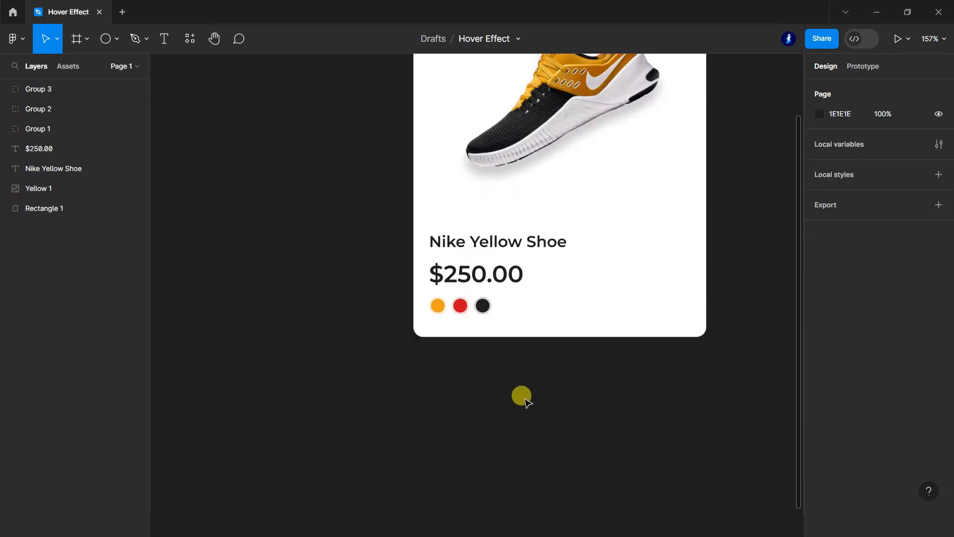
pyautogui.scroll(-2, 497, 393)
pyautogui.scroll(1, 567, 362)
pyautogui.scroll(-1, 567, 360)
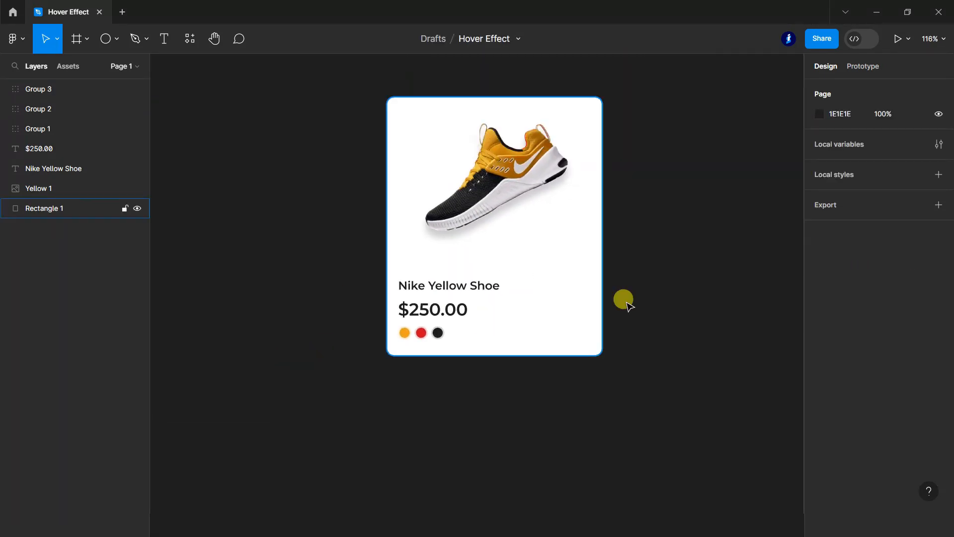
pyautogui.scroll(2, 561, 318)
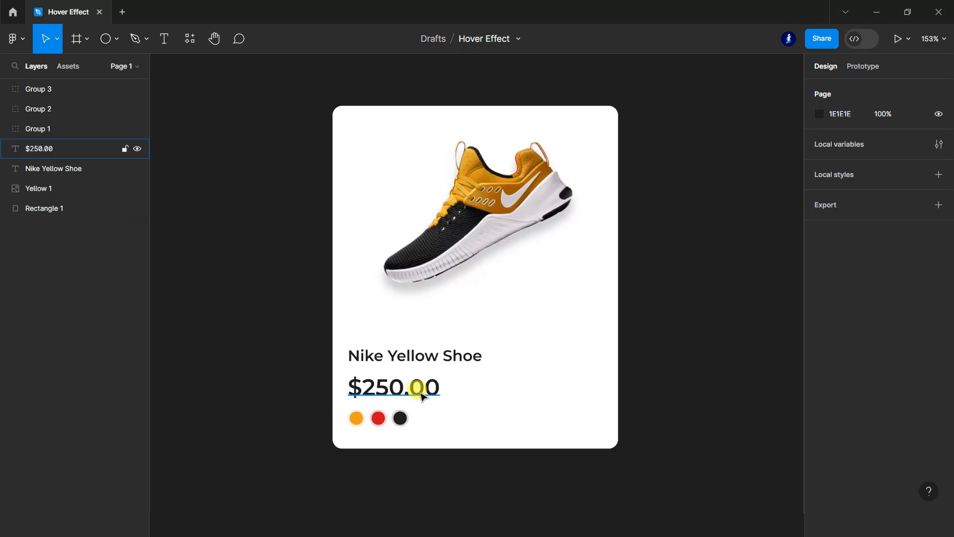
pyautogui.click(421, 394)
pyautogui.click(398, 352)
pyautogui.press('Down')
pyautogui.press('Down')
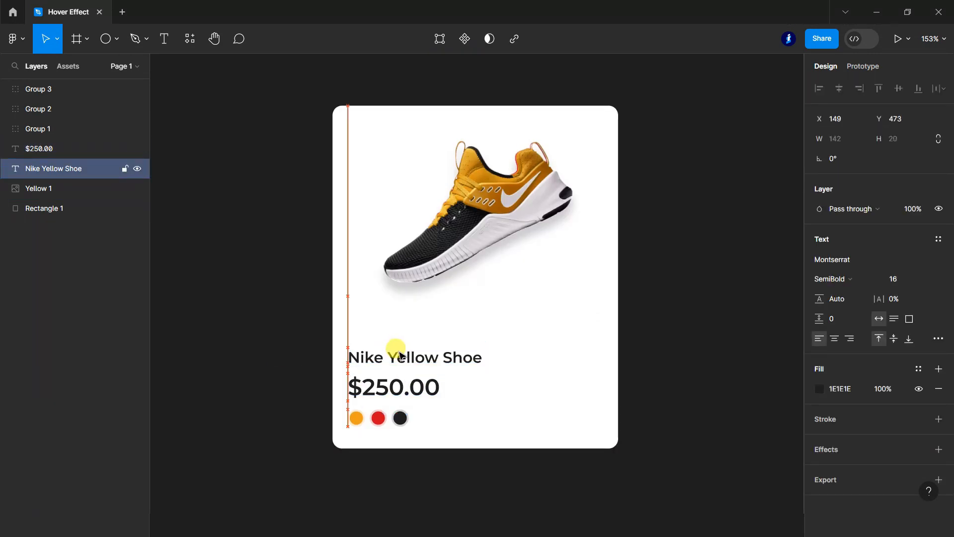
pyautogui.click(404, 386)
pyautogui.press('Up')
pyautogui.press('Up')
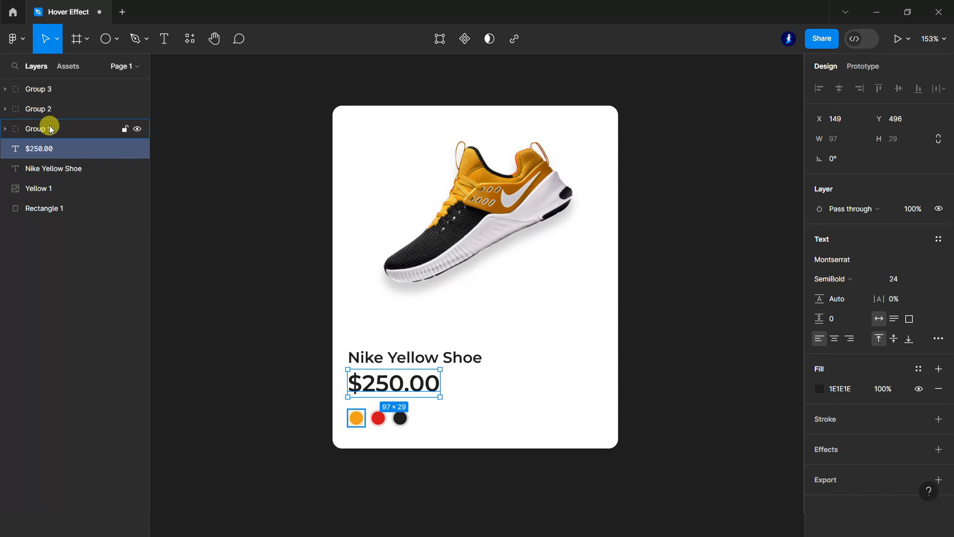
# Move the three colour swatch groups up to Y 530, closer to the price
pyautogui.keyDown('shift'); pyautogui.click(47, 90); pyautogui.keyUp('shift')
pyautogui.keyDown('ctrl'); pyautogui.click(51, 149); pyautogui.keyUp('ctrl')
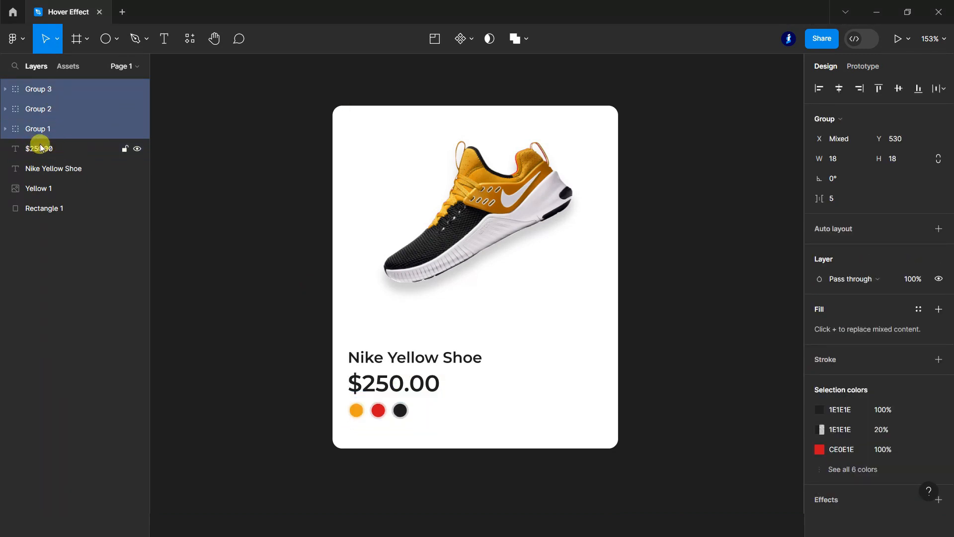
# Change the fill of the price and title text to the grey 797979
pyautogui.click(40, 148)
pyautogui.keyDown('shift'); pyautogui.click(59, 169); pyautogui.keyUp('shift')
pyautogui.click(820, 441)
pyautogui.click(820, 441)
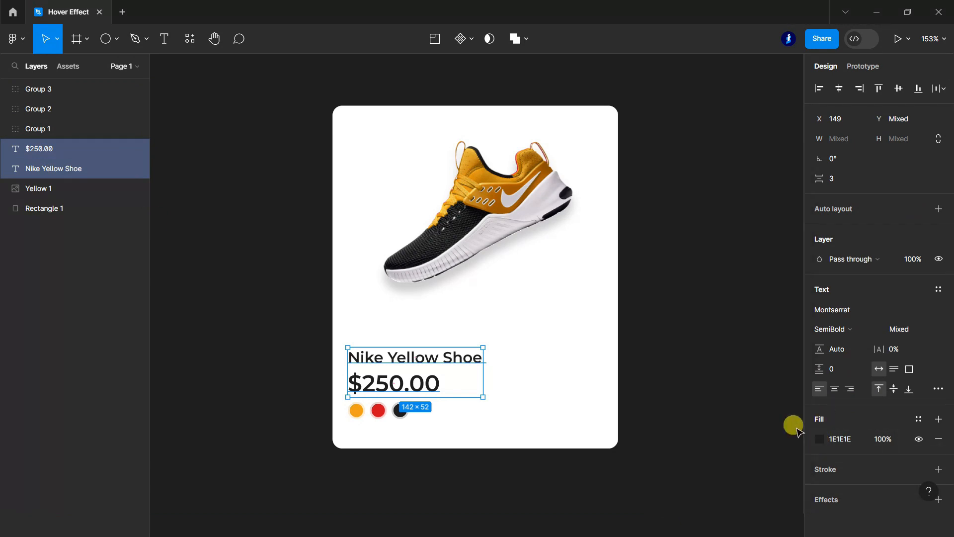
pyautogui.click(821, 441)
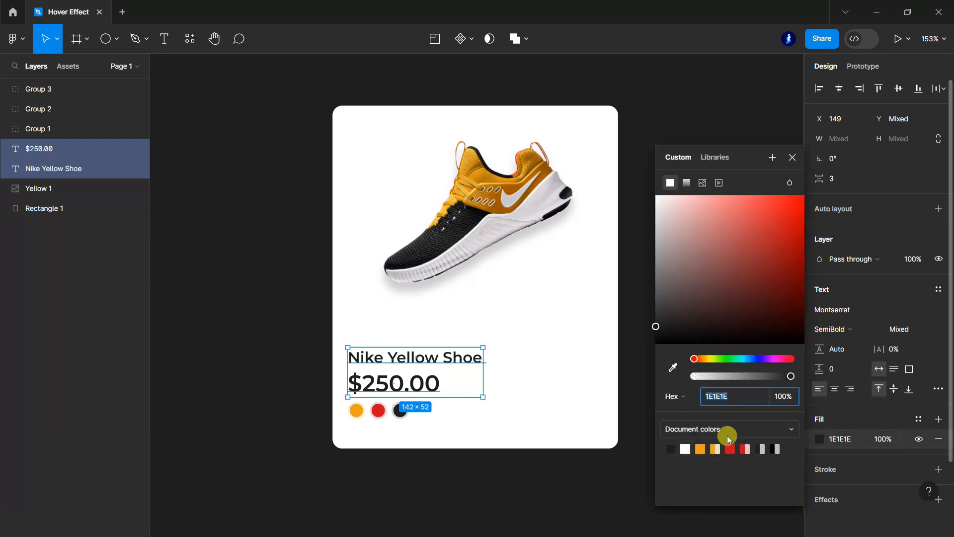
pyautogui.click(656, 258)
pyautogui.moveTo(654, 269)
pyautogui.mouseDown()
pyautogui.moveTo(655, 281)
pyautogui.moveTo(647, 260)
pyautogui.moveTo(648, 269)
pyautogui.mouseUp()
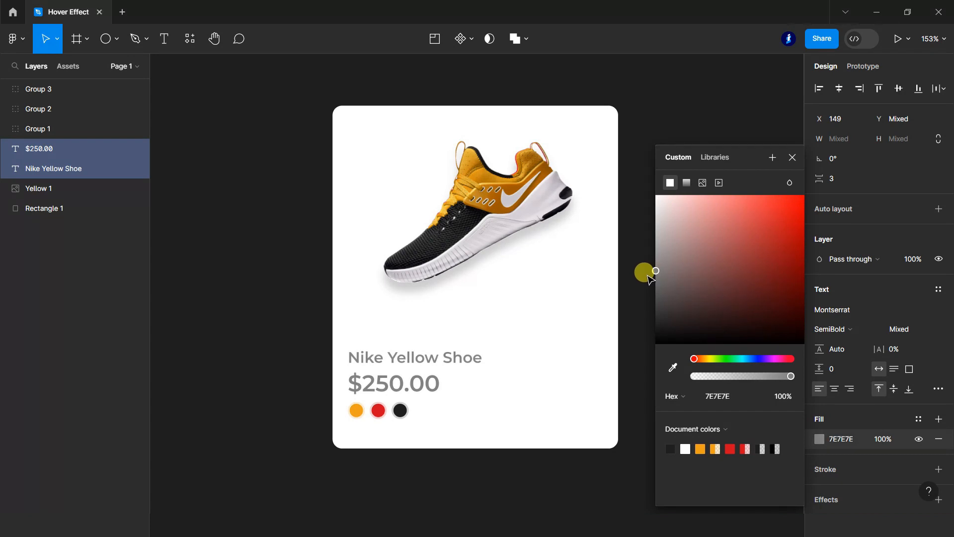
pyautogui.click(792, 157)
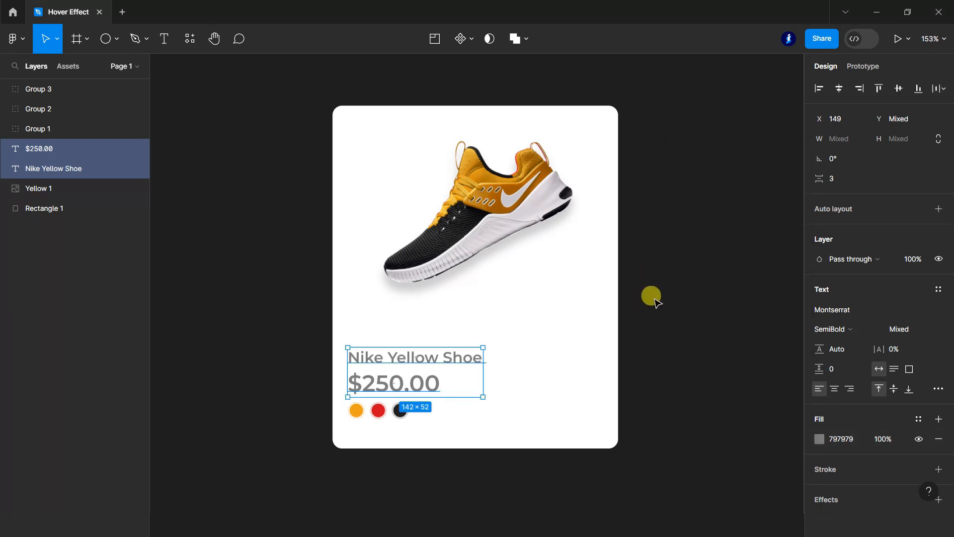
# Group all elements of the product card and rename the group White bg
pyautogui.click(652, 296)
pyautogui.scroll(-3, 507, 354)
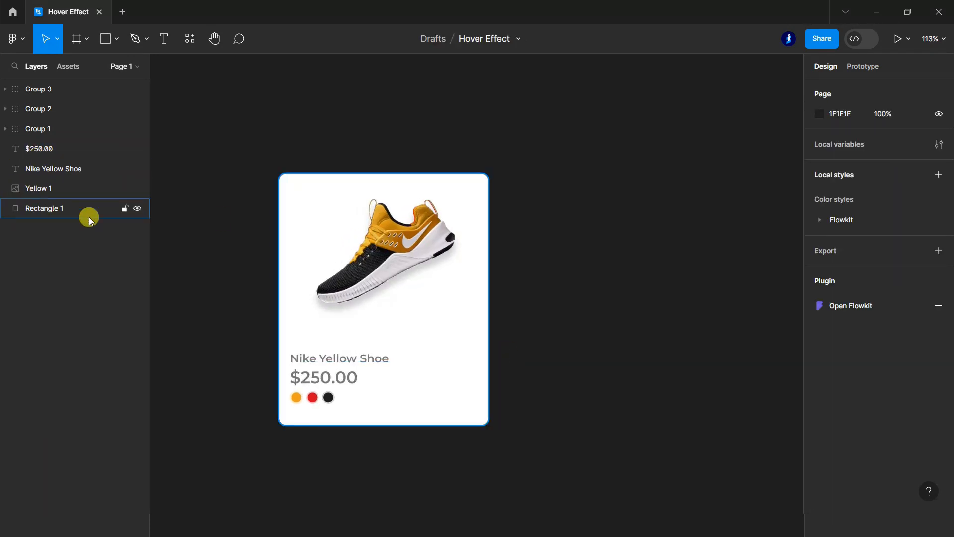
pyautogui.moveTo(230, 135); pyautogui.dragTo(551, 472)
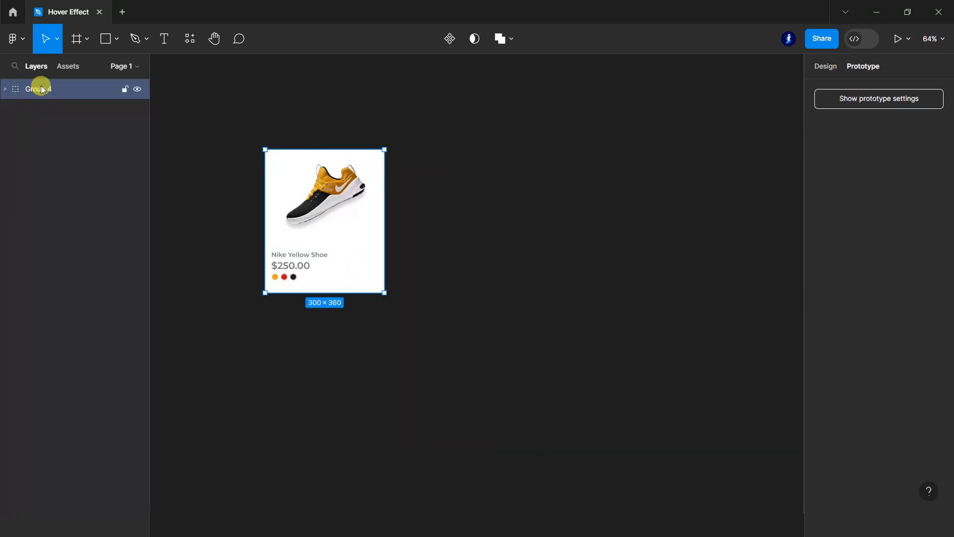
pyautogui.doubleClick(42, 89)
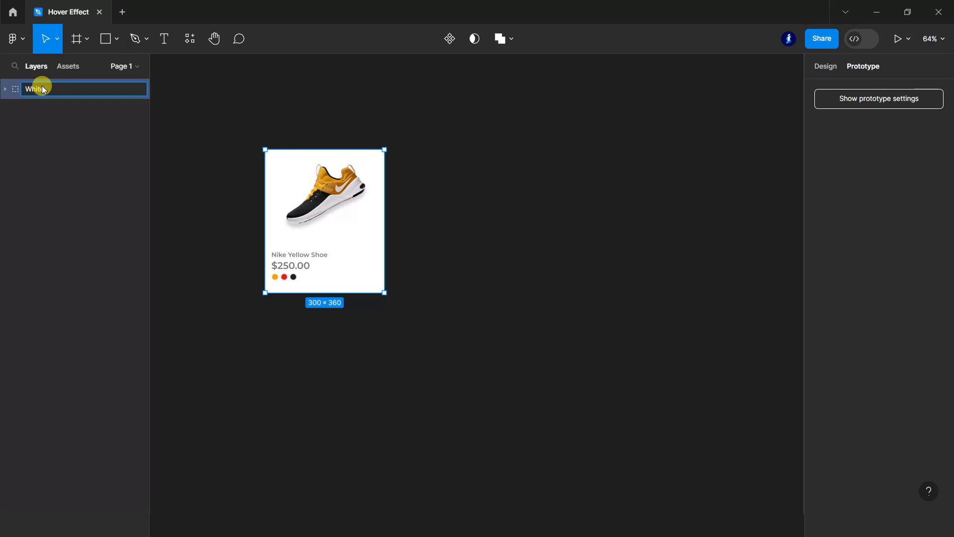
pyautogui.click(211, 108)
# Duplicate the White bg card alongside the original at X 478 and rename the copy Yellow bg
pyautogui.click(58, 89)
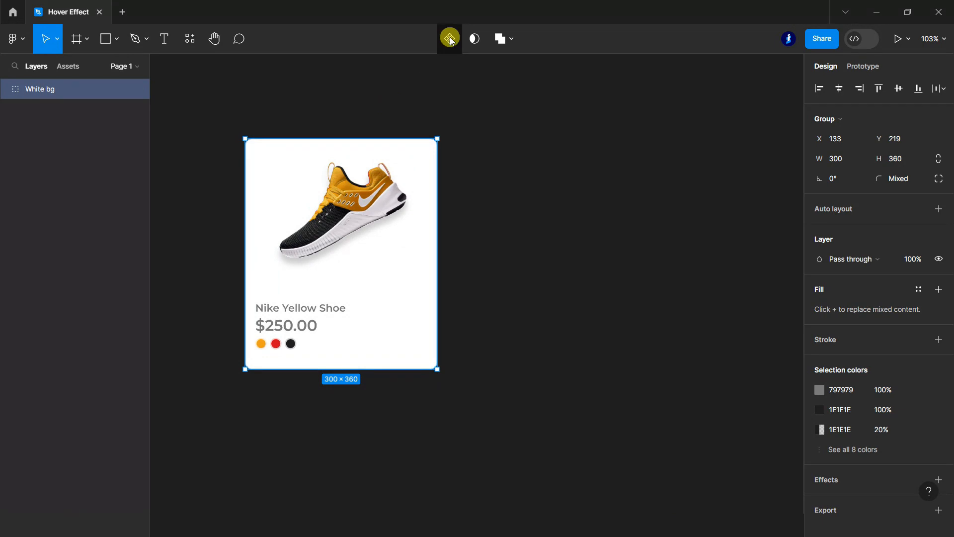
pyautogui.moveTo(377, 217); pyautogui.dragTo(562, 212)
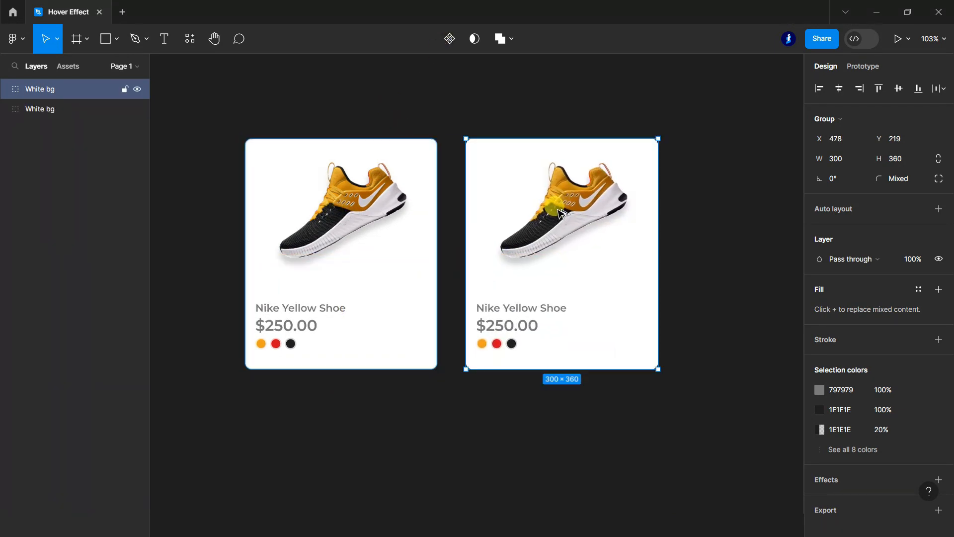
pyautogui.doubleClick(39, 90)
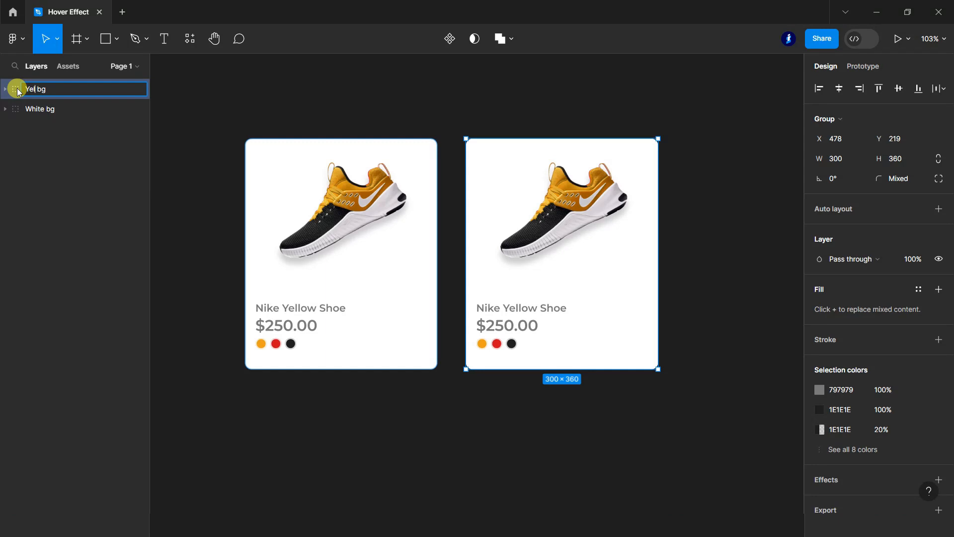
pyautogui.click(192, 134)
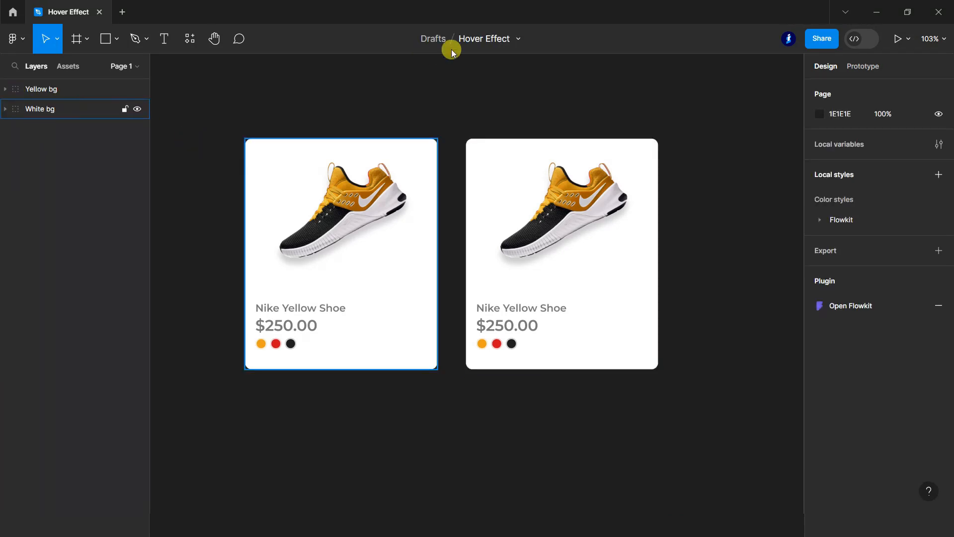
# Turn the White bg and Yellow bg groups into two separate components
pyautogui.hotkey('ctrl', 'alt', 'k')
pyautogui.click(50, 91)
pyautogui.click(450, 38)
pyautogui.scroll(-1, 324, 334)
pyautogui.scroll(1, 690, 299)
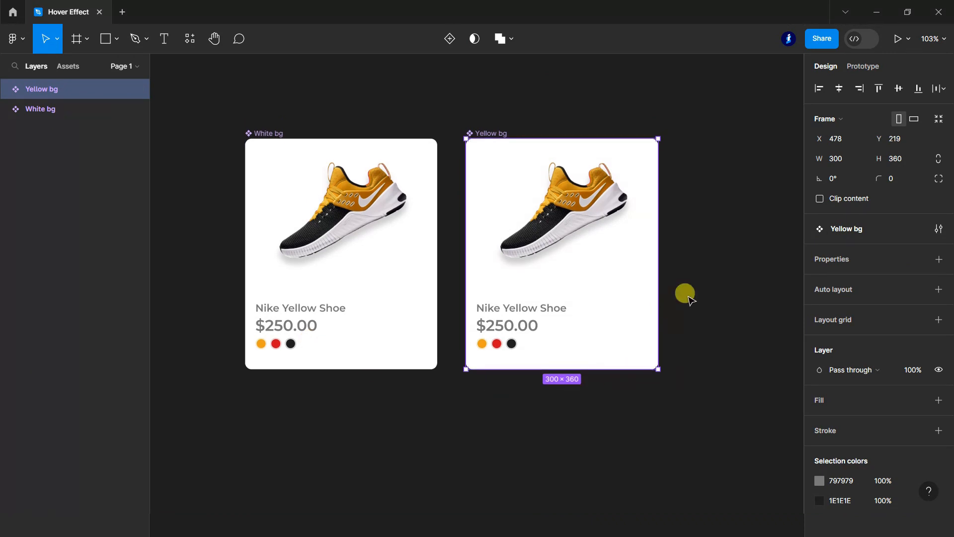
# Fill the background rectangle of the Yellow bg component with the document colour EEA01B
pyautogui.doubleClick(636, 320)
pyautogui.click(819, 391)
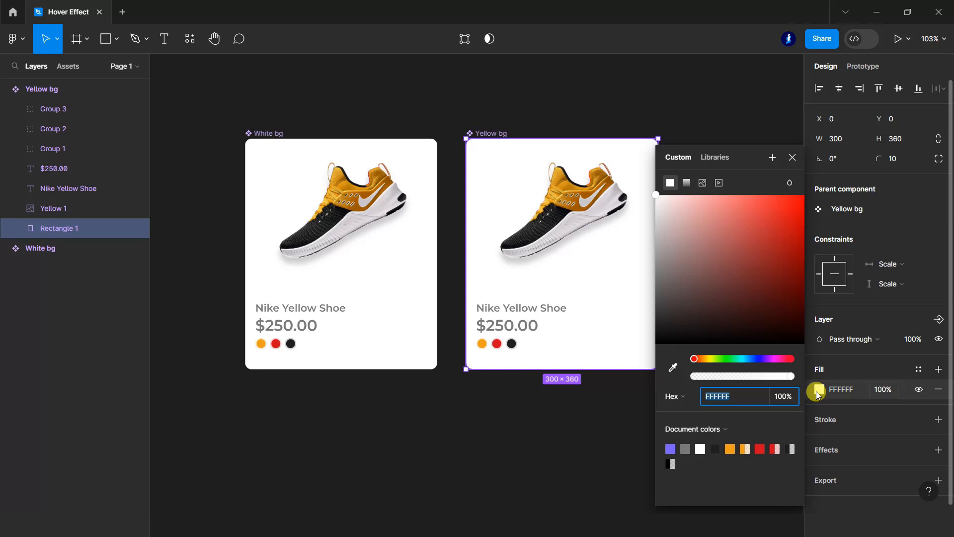
pyautogui.click(730, 449)
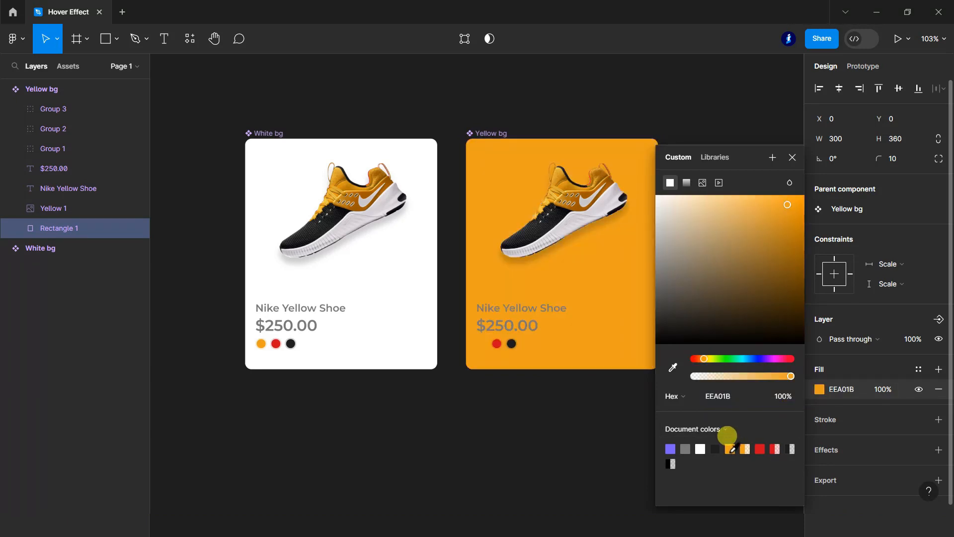
pyautogui.click(792, 157)
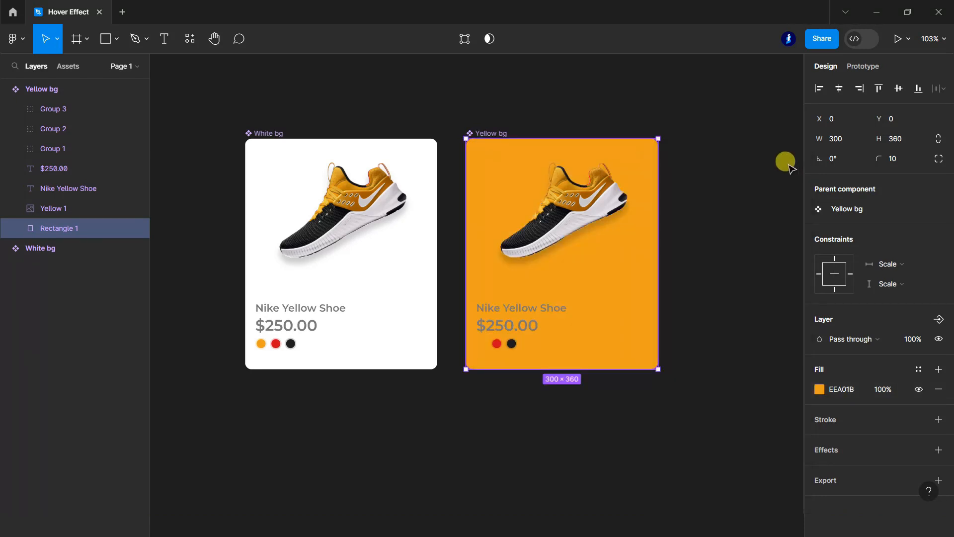
# Change the title and price text in the Yellow bg component to white
pyautogui.click(77, 169)
pyautogui.keyDown('shift'); pyautogui.doubleClick(75, 188); pyautogui.keyUp('shift')
pyautogui.keyDown('ctrl'); pyautogui.click(16, 189); pyautogui.keyUp('ctrl')
pyautogui.scroll(-4, 901, 416)
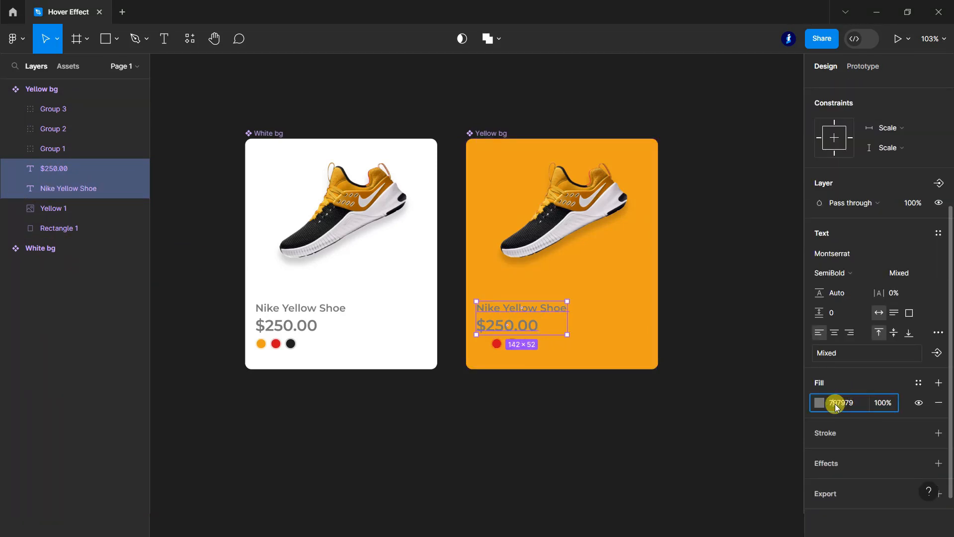
pyautogui.press('Return')
pyautogui.scroll(1, 603, 422)
pyautogui.click(698, 396)
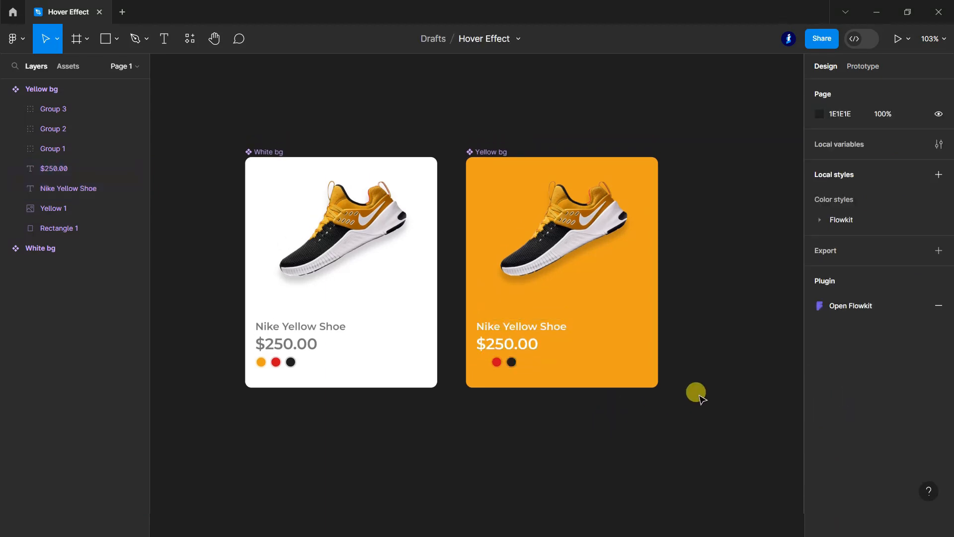
# Rotate the shoe image in the Yellow bg component to -22° and shift it slightly toward the card's centre
pyautogui.doubleClick(571, 222)
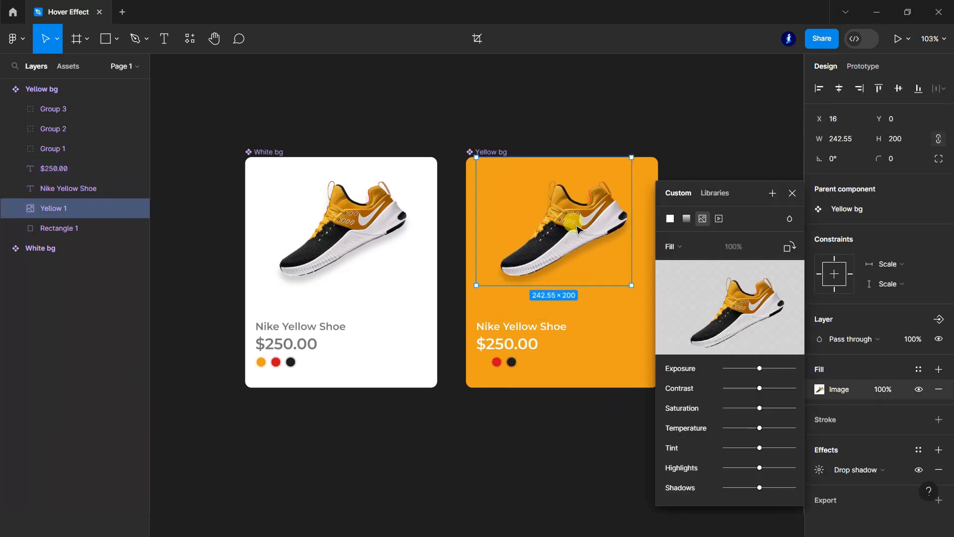
pyautogui.click(842, 159)
pyautogui.press('Down')
pyautogui.press('Down')
pyautogui.press('Down')
pyautogui.press('Down')
pyautogui.press('Down')
pyautogui.press('Down')
pyautogui.press('Down')
pyautogui.press('Down')
pyautogui.press('Down')
pyautogui.press('Down')
pyautogui.press('Down')
pyautogui.press('Down')
pyautogui.press('Down')
pyautogui.press('Down')
pyautogui.press('Down')
pyautogui.press('Down')
pyautogui.press('Down')
pyautogui.press('Down')
pyautogui.press('Down')
pyautogui.press('Down')
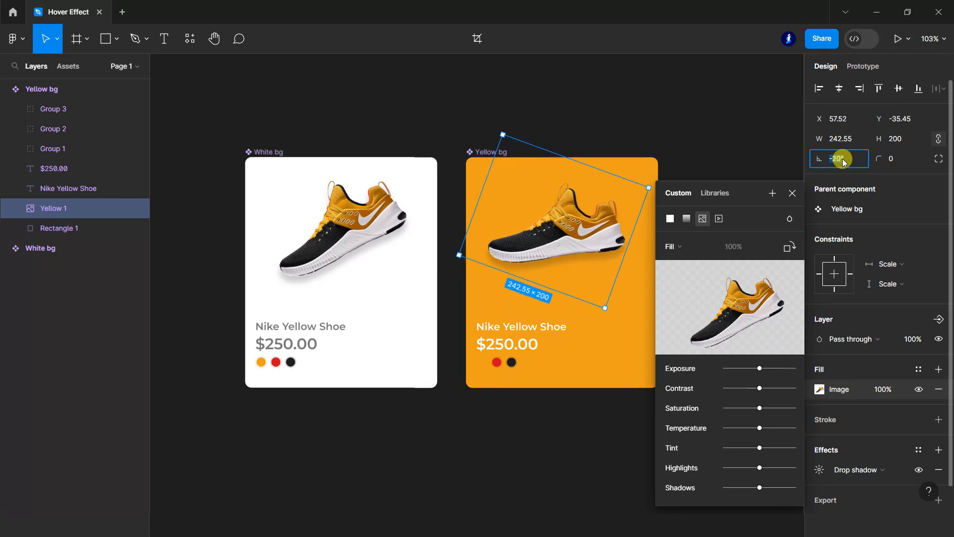
pyautogui.press('Down')
pyautogui.press('Down')
pyautogui.click(794, 192)
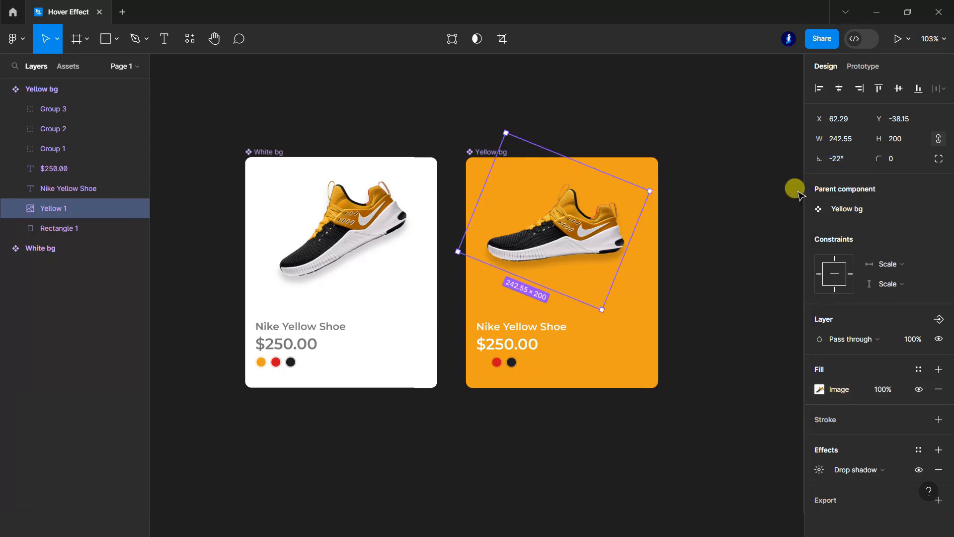
pyautogui.moveTo(546, 232); pyautogui.dragTo(552, 230)
pyautogui.click(735, 318)
pyautogui.scroll(-1, 696, 368)
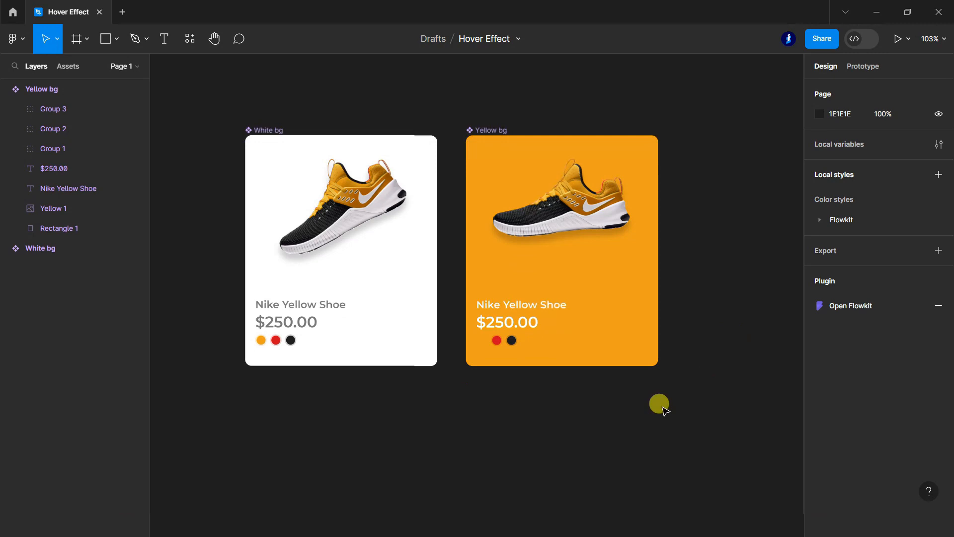
# Set the outer ring of the yellow swatch in the Yellow bg component to FFFFFF, keeping its 20% opacity
pyautogui.scroll(3, 509, 368)
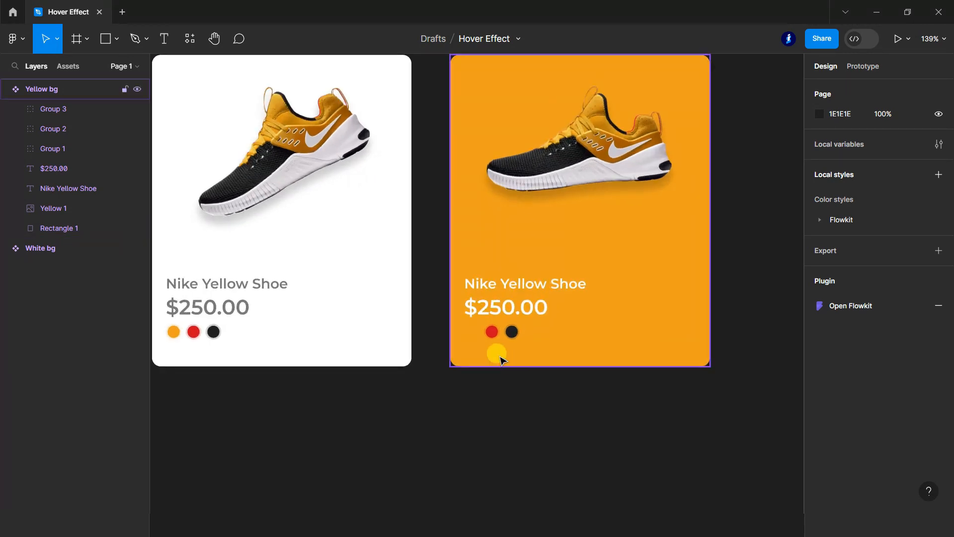
pyautogui.doubleClick(476, 337)
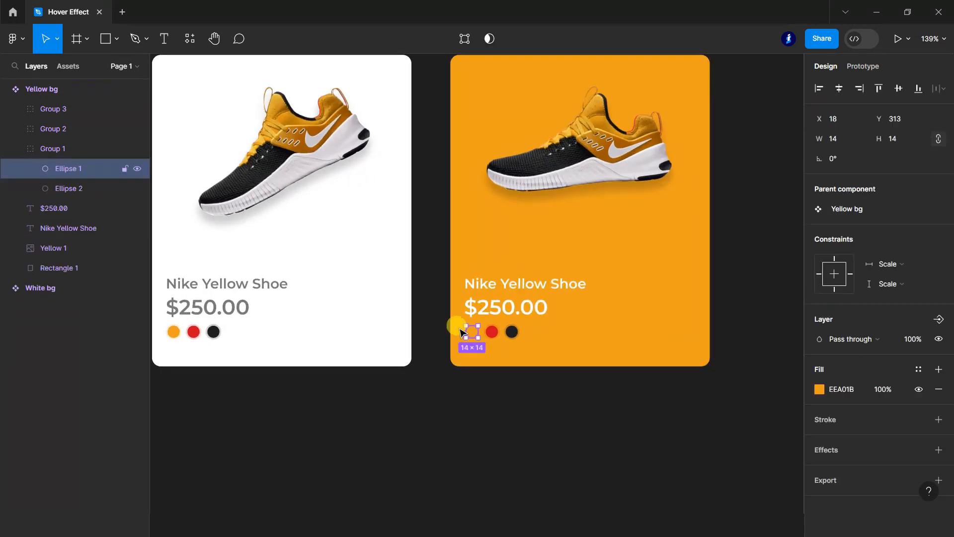
pyautogui.click(56, 197)
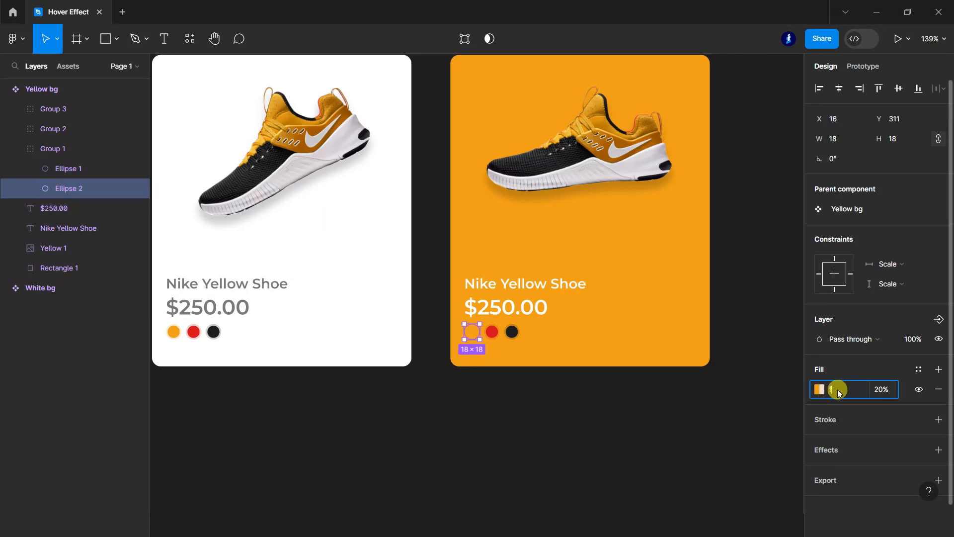
pyautogui.write('FFFFFF')
pyautogui.press('Return')
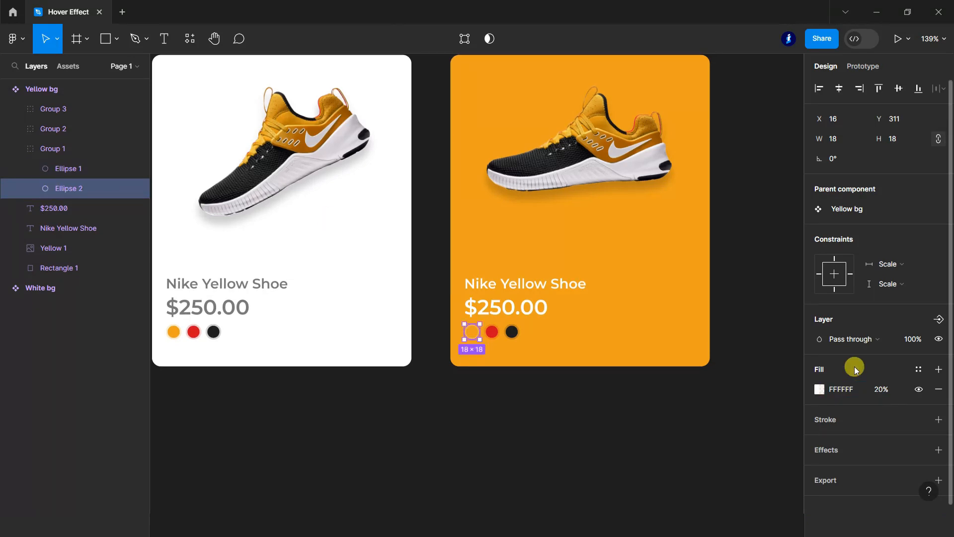
pyautogui.click(724, 373)
pyautogui.scroll(-3, 544, 396)
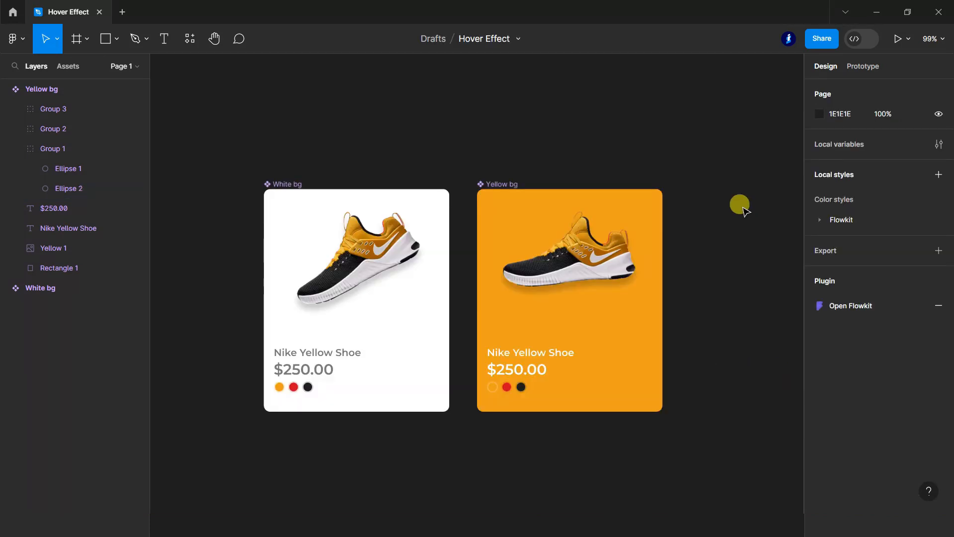
# Link the White bg component to Yellow bg with a prototype interaction triggered While hovering
pyautogui.click(5, 90)
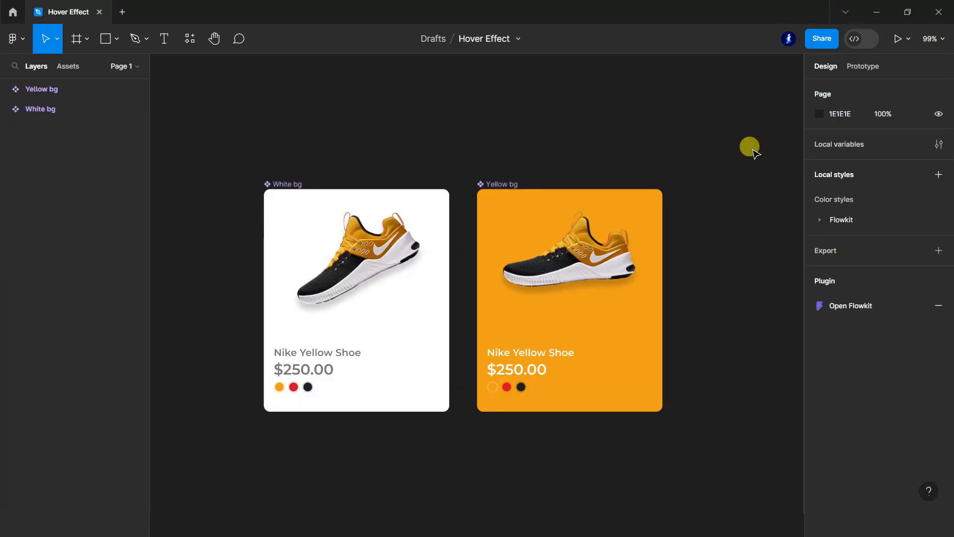
pyautogui.click(862, 68)
pyautogui.click(447, 301)
pyautogui.moveTo(449, 300); pyautogui.dragTo(620, 222)
pyautogui.click(593, 226)
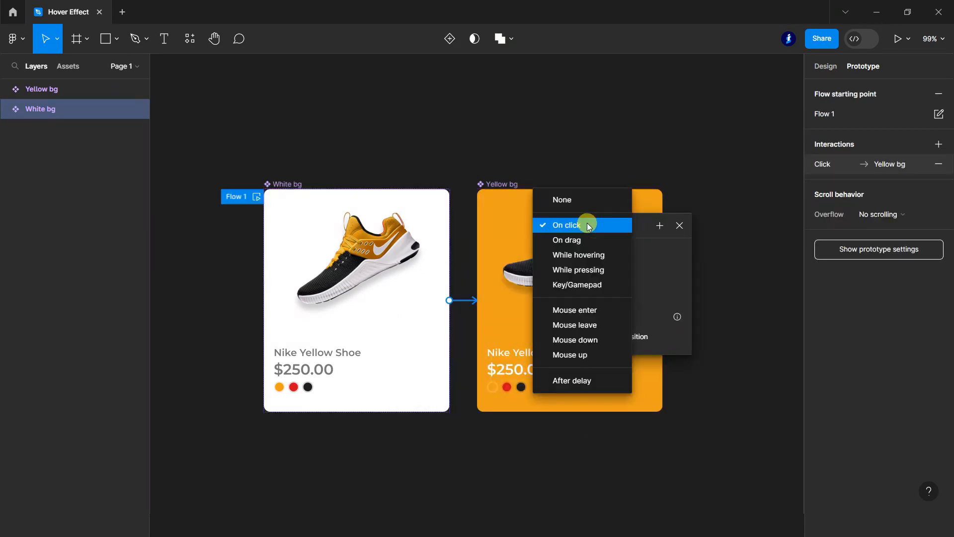
pyautogui.click(597, 257)
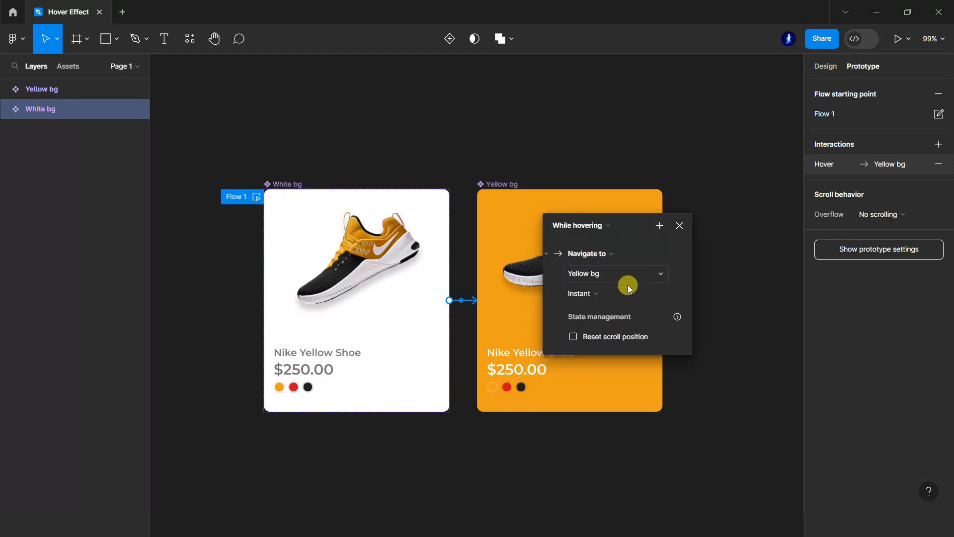
# Set the hover interaction's animation to Smart animate with the Slow curve and a 300ms duration
pyautogui.click(674, 293)
pyautogui.click(637, 323)
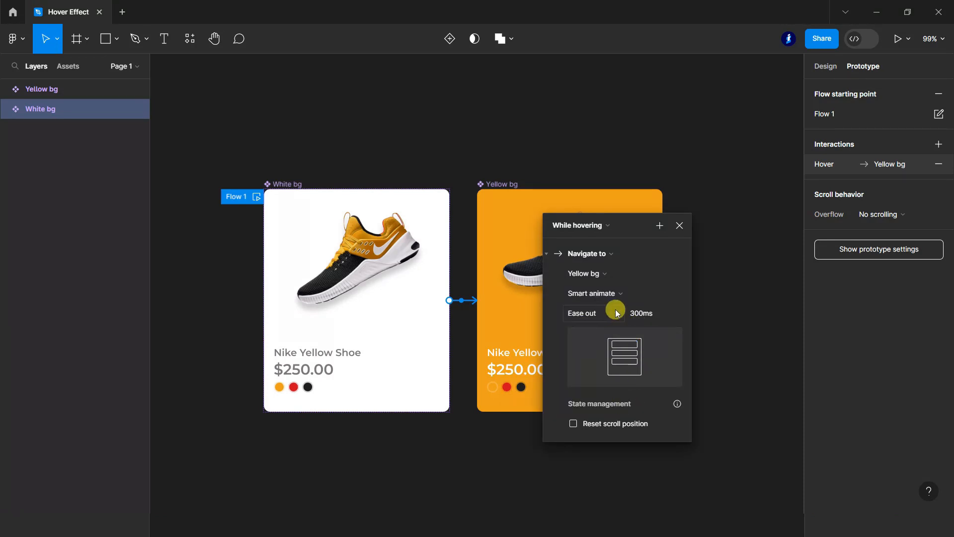
pyautogui.click(616, 314)
pyautogui.click(594, 457)
pyautogui.click(633, 313)
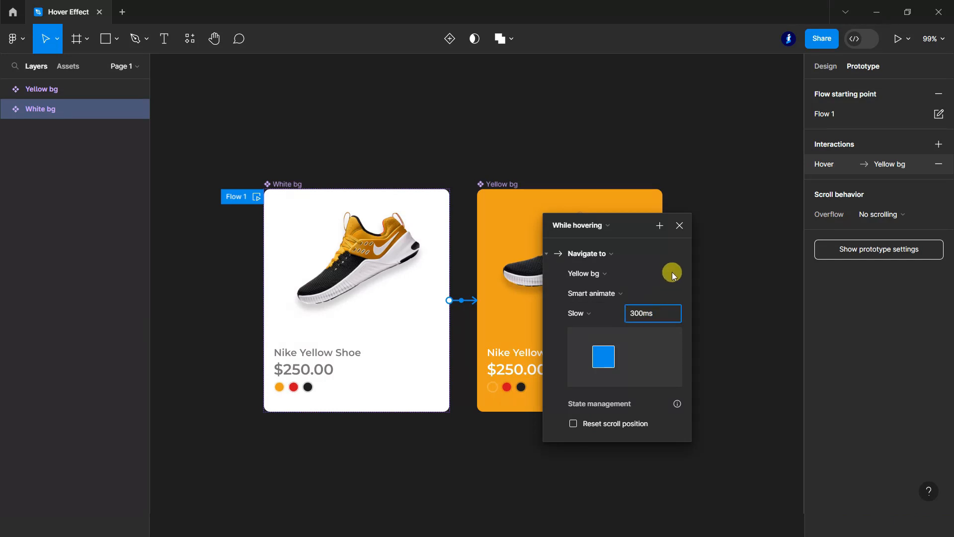
pyautogui.click(678, 225)
# Preview the prototype to check the card's hover animation, and return to the design file
pyautogui.click(897, 38)
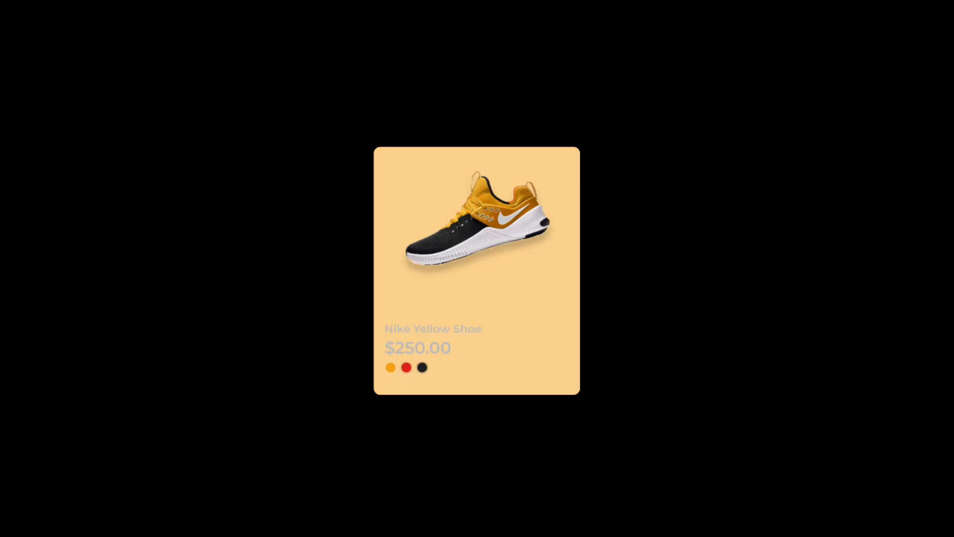
pyautogui.click(76, 11)
# Combine the White bg and Yellow bg components as variants of one component set
pyautogui.click(740, 83)
pyautogui.click(826, 66)
pyautogui.scroll(-1, 346, 116)
pyautogui.moveTo(246, 144); pyautogui.dragTo(637, 393)
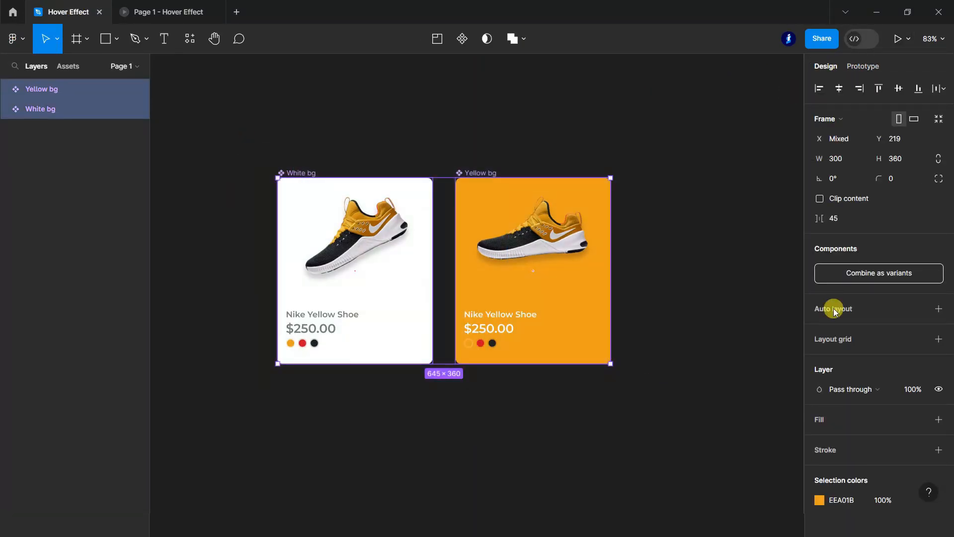
pyautogui.click(879, 273)
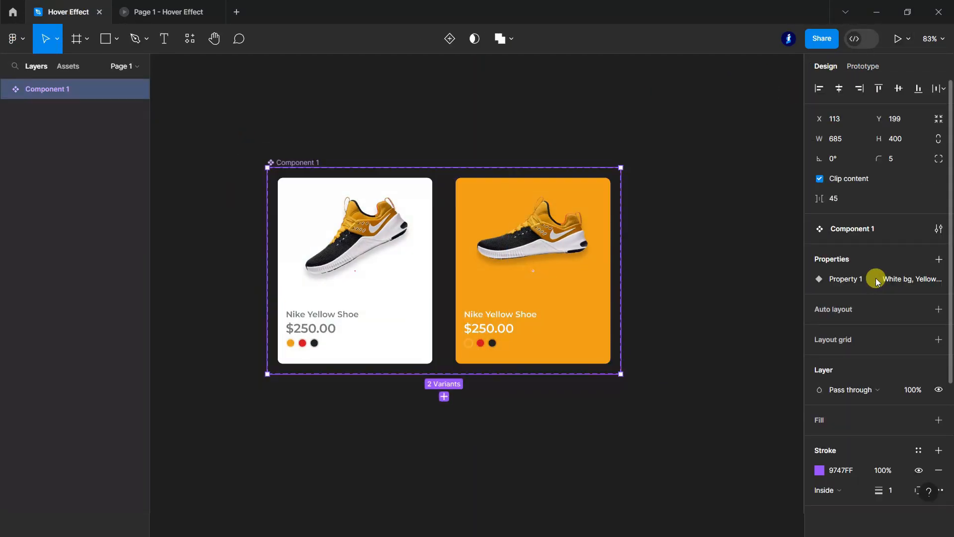
# Look over the file's local component assets and collapse the Page 1 and Flowkit groups
pyautogui.click(70, 68)
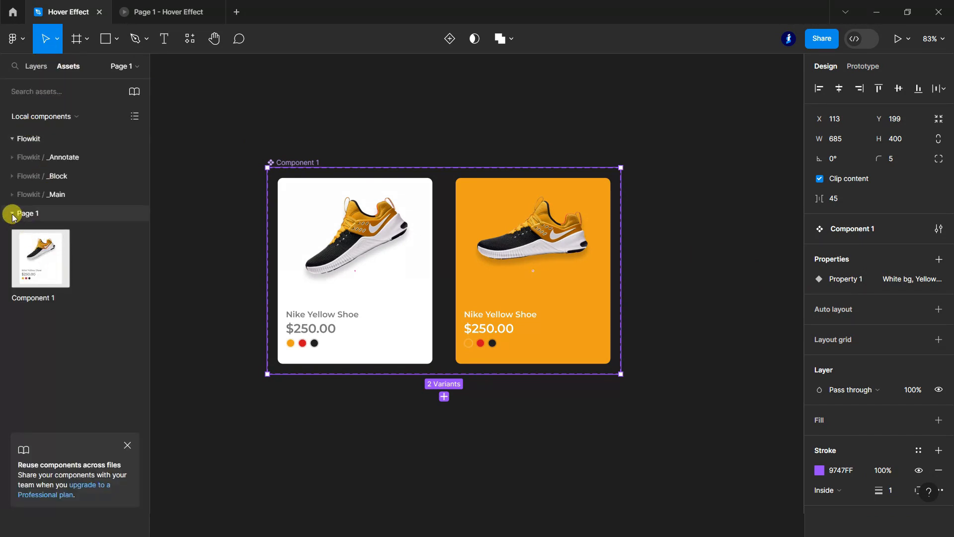
pyautogui.press('Escape')
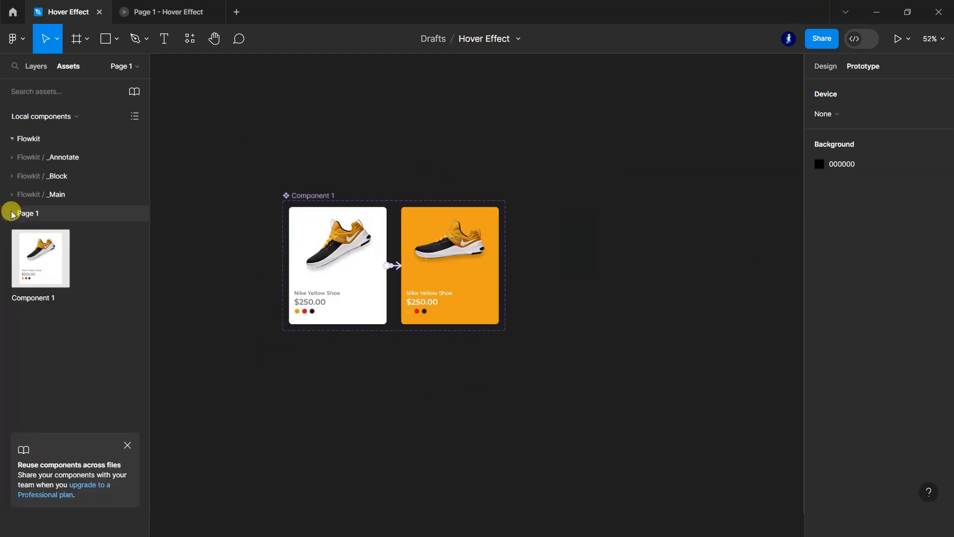
pyautogui.click(13, 214)
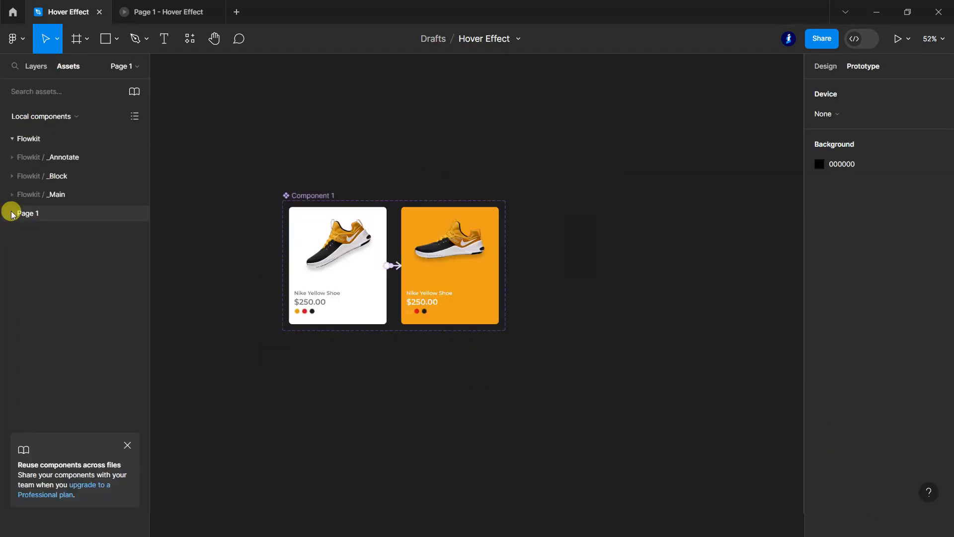
pyautogui.click(12, 140)
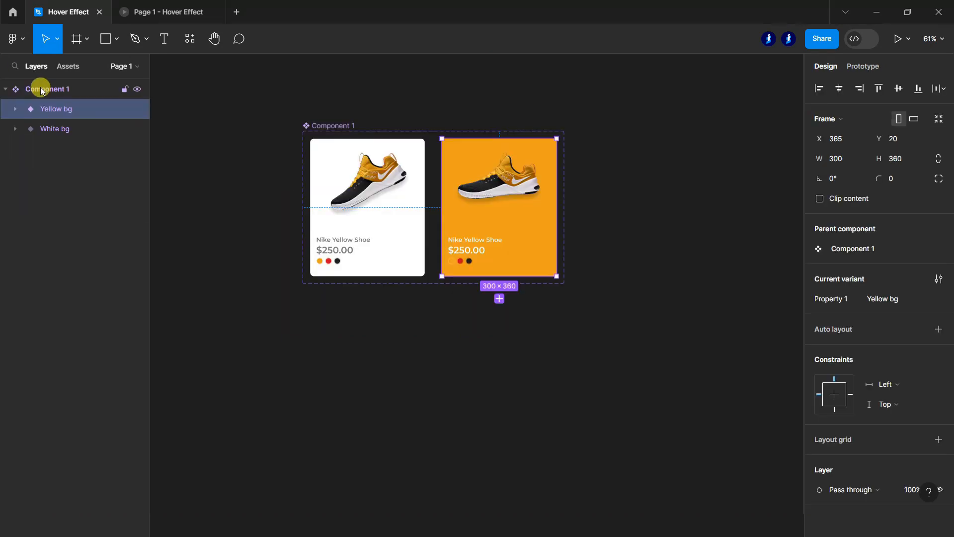
# Duplicate the Component 1 set and place the copy directly below the original
pyautogui.click(32, 87)
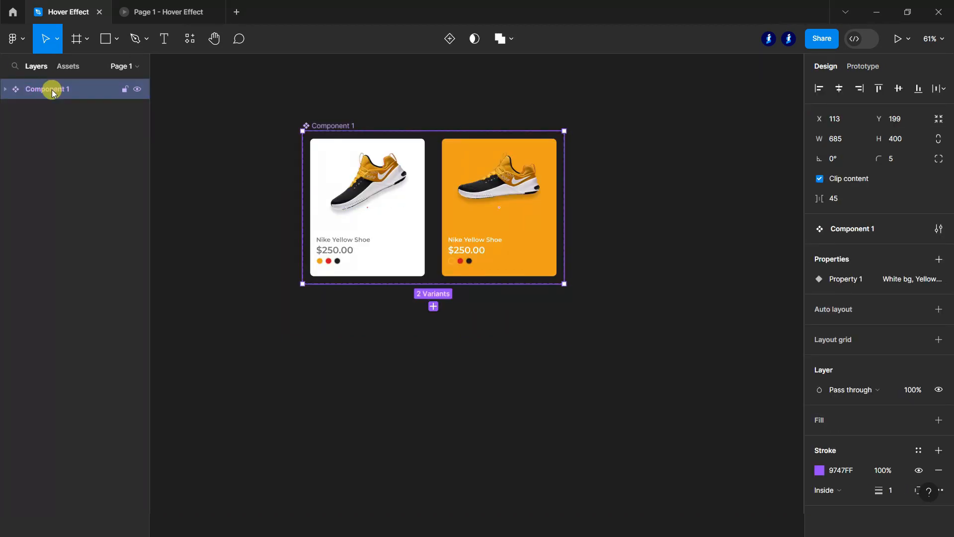
pyautogui.hotkey('ctrl', 'd')
pyautogui.moveTo(394, 212); pyautogui.dragTo(405, 375)
pyautogui.scroll(-1, 263, 273)
pyautogui.scroll(1, 511, 366)
pyautogui.scroll(1, 511, 366)
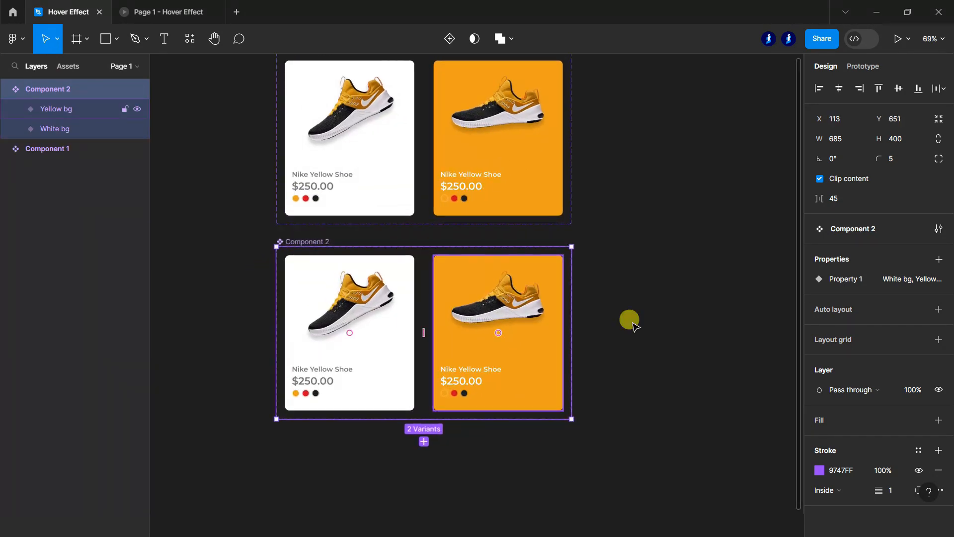
pyautogui.scroll(1, 634, 324)
# Paste the blue shoe image, scale it to a height of 200, and place it on the white card of Component 2
pyautogui.click(635, 324)
pyautogui.hotkey('ctrl', 'v')
pyautogui.moveTo(697, 321); pyautogui.dragTo(461, 328)
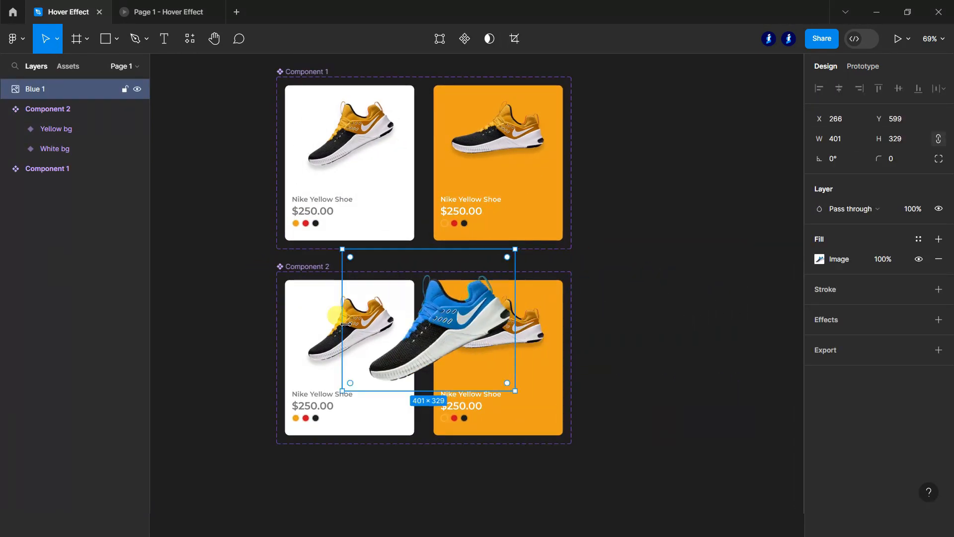
pyautogui.keyDown('ctrl'); pyautogui.doubleClick(324, 343); pyautogui.keyUp('ctrl')
pyautogui.click(792, 195)
pyautogui.doubleClick(442, 330)
pyautogui.click(906, 138)
pyautogui.write('200')
pyautogui.press('Return')
pyautogui.moveTo(408, 303); pyautogui.dragTo(367, 329)
# Delete the Yellow 1 shoe image from the White bg variant of Component 2
pyautogui.scroll(6, 343, 329)
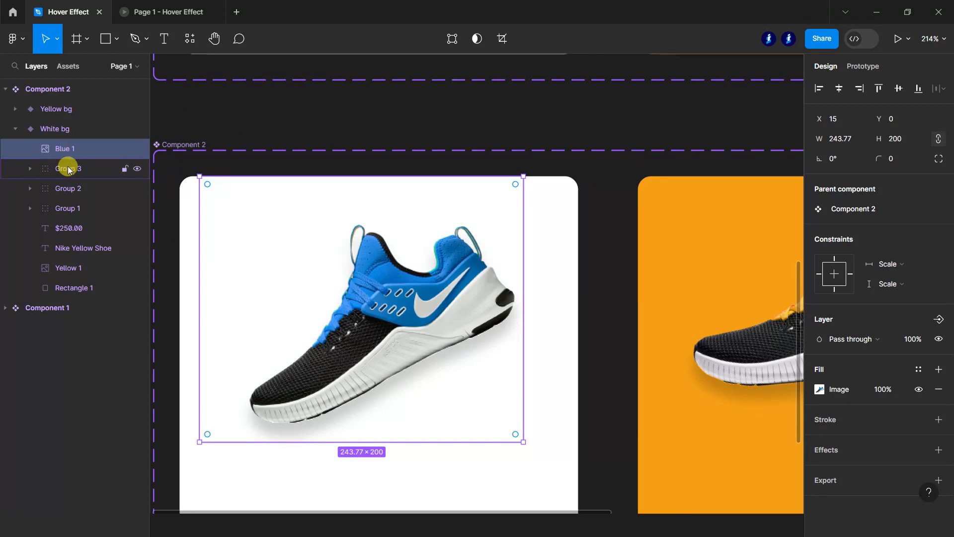
pyautogui.click(68, 170)
pyautogui.scroll(-5, 571, 252)
pyautogui.click(30, 168)
pyautogui.doubleClick(30, 169)
pyautogui.click(30, 169)
pyautogui.doubleClick(69, 268)
pyautogui.click(28, 266)
pyautogui.press('Delete')
# Add a drop shadow to the Blue 1 image with Y offset 10, blur 15 and 20% opacity
pyautogui.doubleClick(65, 149)
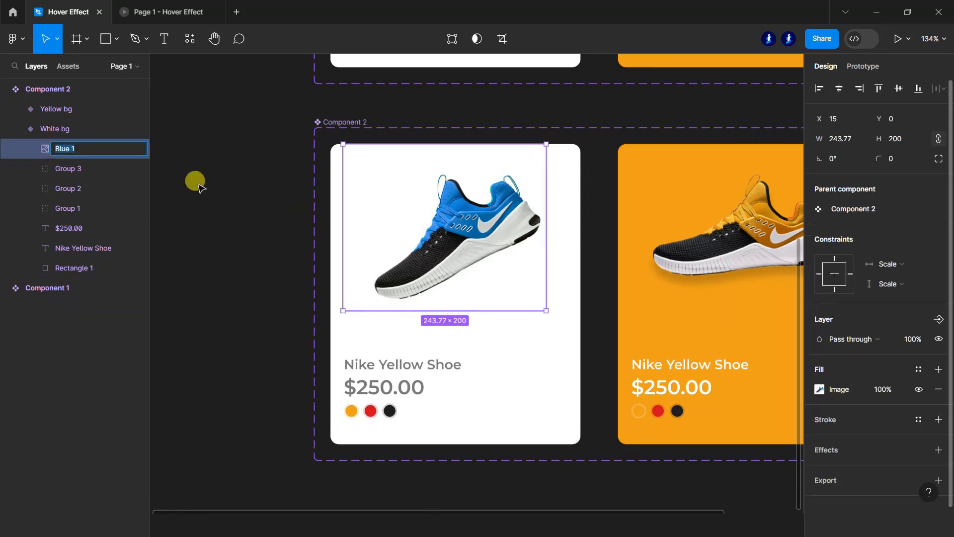
pyautogui.scroll(-1, 928, 439)
pyautogui.click(939, 439)
pyautogui.click(730, 463)
pyautogui.write('20')
pyautogui.click(762, 423)
pyautogui.write('15')
pyautogui.click(681, 442)
pyautogui.write('10')
pyautogui.click(792, 395)
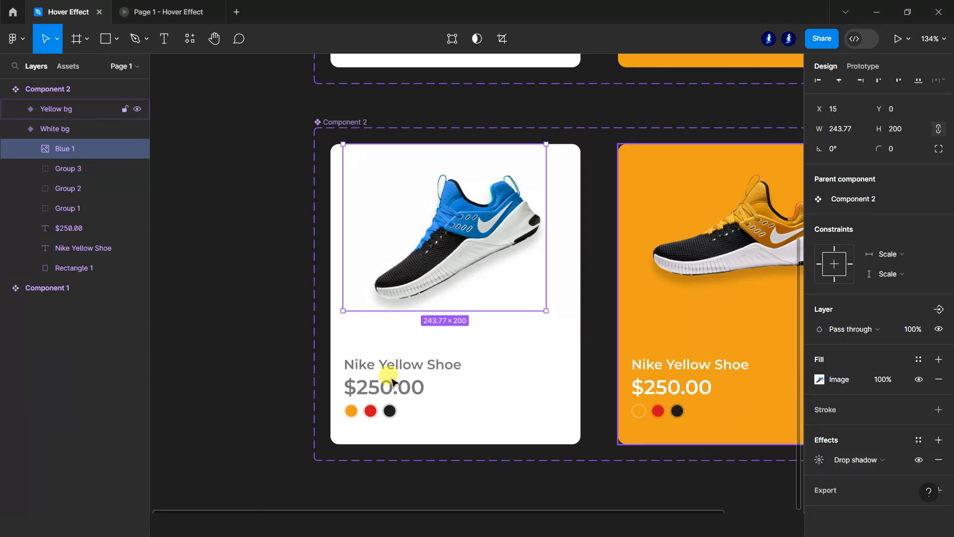
# Change the white card's title in Component 2 to "Nike Blue Shoe"
pyautogui.click(164, 39)
pyautogui.click(415, 364)
pyautogui.moveTo(424, 364); pyautogui.dragTo(382, 362)
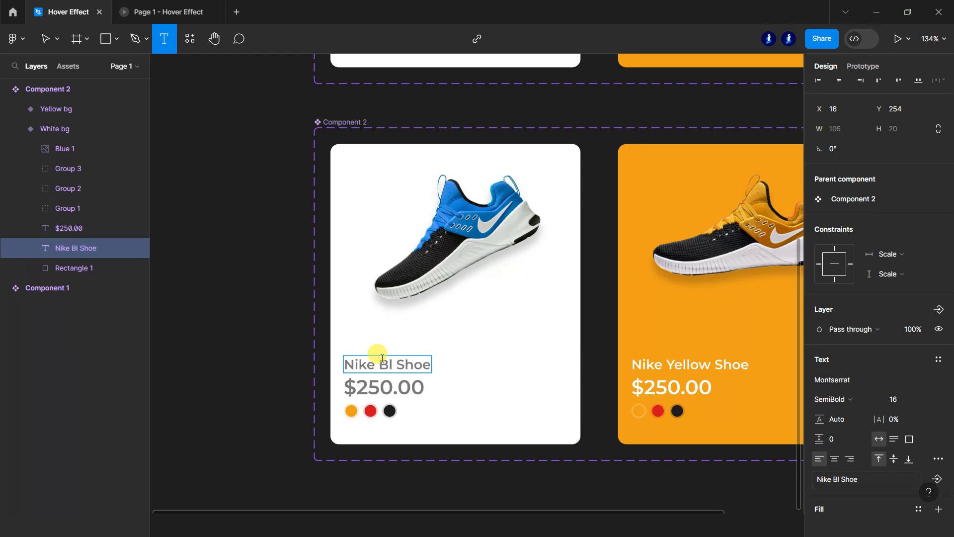
# Recolour both circles of the white card's first swatch with blue 3E93E6 sampled from the shoe, the outer one at 20% opacity
pyautogui.doubleClick(351, 411)
pyautogui.click(821, 329)
pyautogui.click(819, 328)
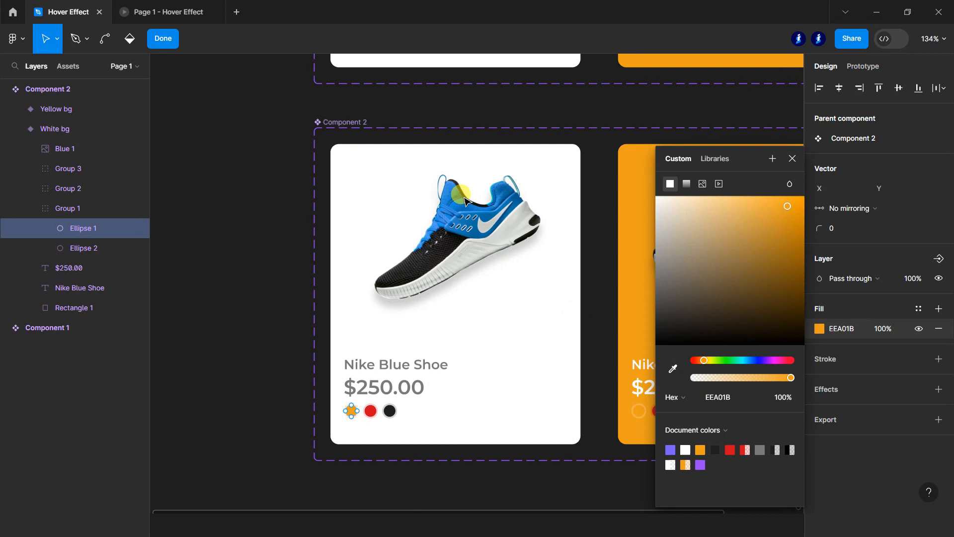
pyautogui.press('i')
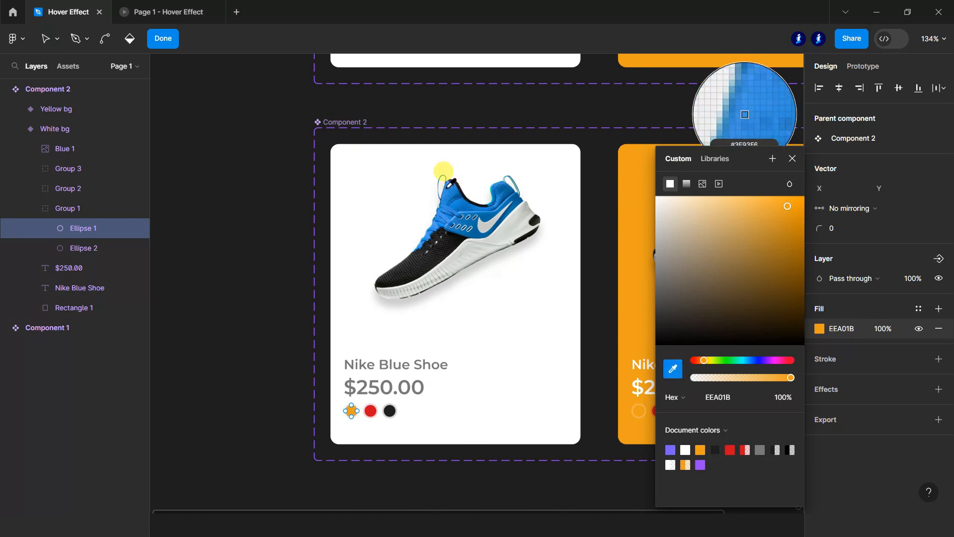
pyautogui.click(448, 185)
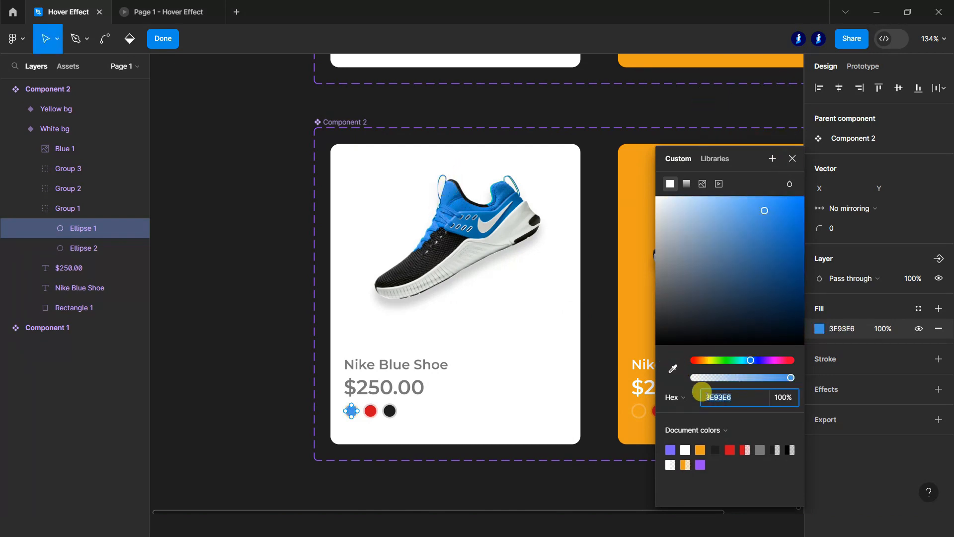
pyautogui.click(75, 248)
pyautogui.click(839, 389)
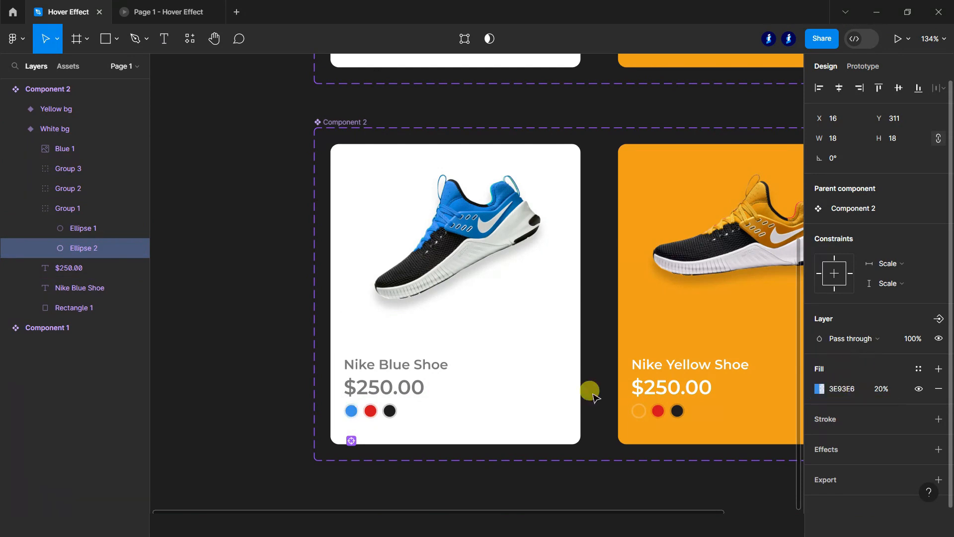
# Copy the blue shoe image into the Yellow bg variant of Component 2 and delete that variant's yellow shoe image
pyautogui.click(192, 272)
pyautogui.scroll(-5, 192, 273)
pyautogui.scroll(1, 463, 249)
pyautogui.keyDown('ctrl'); pyautogui.click(334, 237); pyautogui.keyUp('ctrl')
pyautogui.moveTo(335, 238); pyautogui.dragTo(552, 232)
pyautogui.doubleClick(477, 256)
pyautogui.press('Escape')
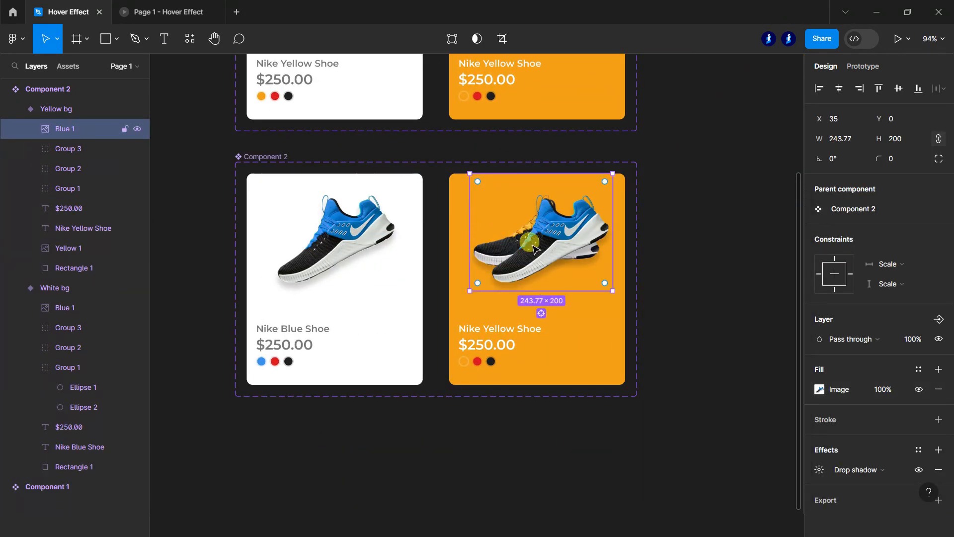
pyautogui.click(66, 252)
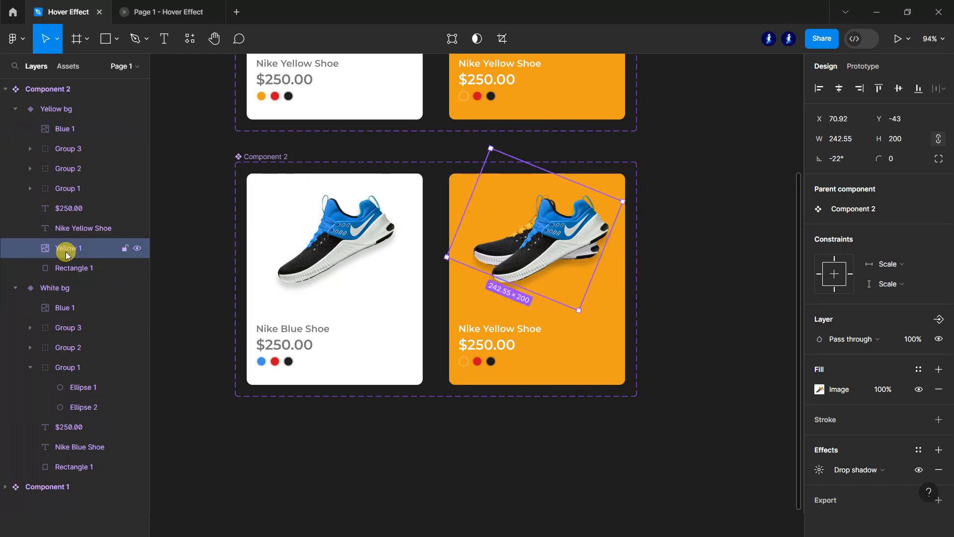
pyautogui.press('Delete')
# Rotate the blue shoe in the Yellow bg variant to -22° and nudge it into position on the card
pyautogui.click(70, 130)
pyautogui.click(837, 159)
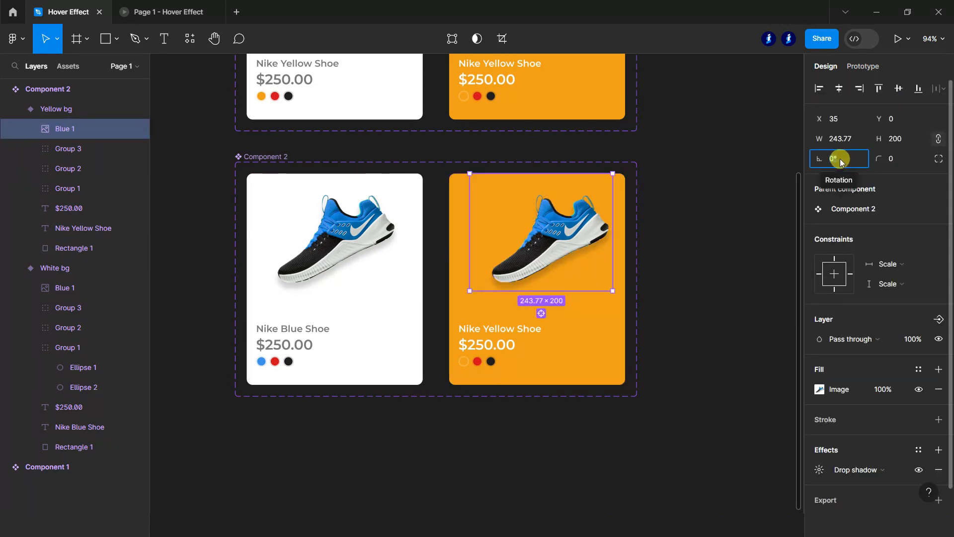
pyautogui.write('-22')
pyautogui.press('Return')
pyautogui.moveTo(550, 253); pyautogui.dragTo(547, 252)
pyautogui.click(702, 277)
# Fill the background rectangle of Component 2's Yellow bg variant with the blue document colour
pyautogui.keyDown('ctrl'); pyautogui.click(599, 318); pyautogui.keyUp('ctrl')
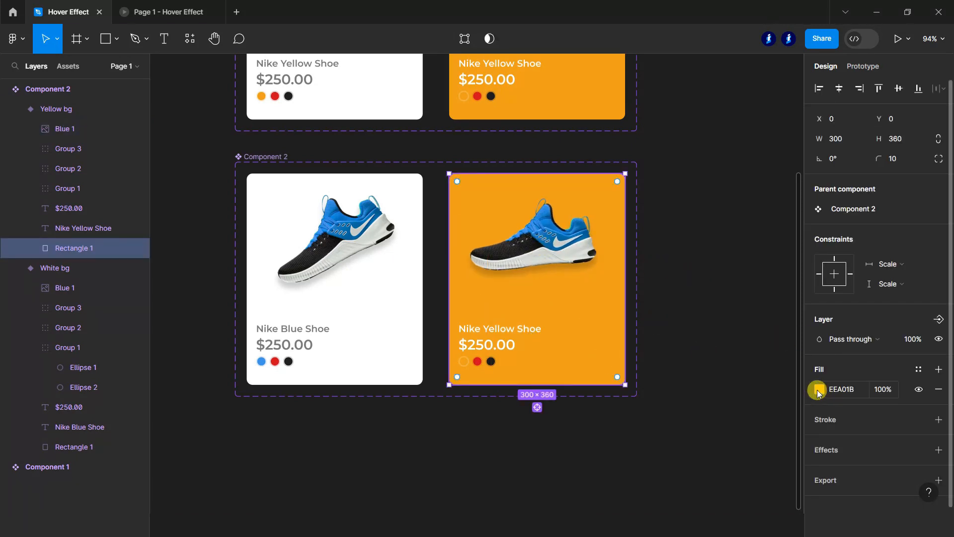
pyautogui.click(819, 389)
pyautogui.click(715, 464)
pyautogui.click(468, 449)
# Change the inner circle of the first swatch on the blue card to the blue document colour
pyautogui.keyDown('ctrl'); pyautogui.click(463, 361); pyautogui.keyUp('ctrl')
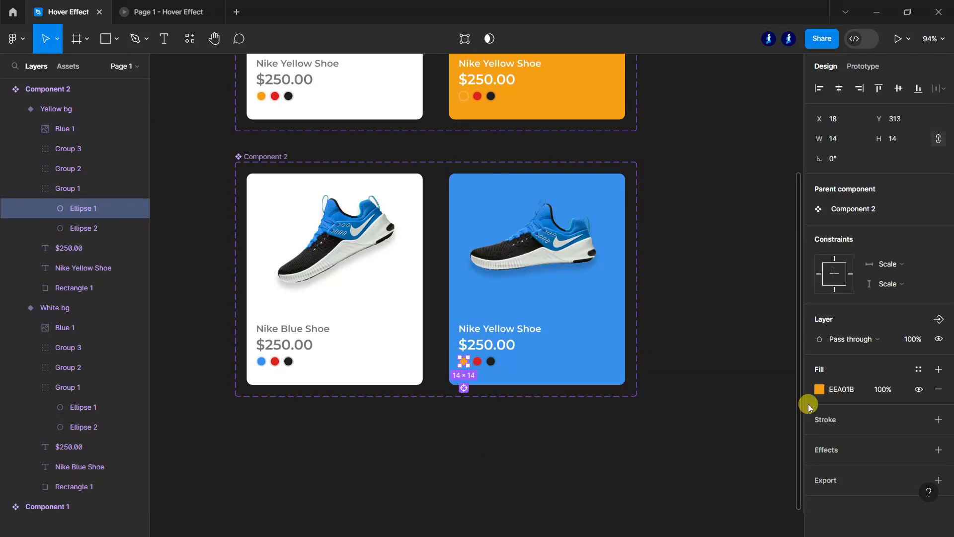
pyautogui.click(819, 389)
pyautogui.click(700, 464)
pyautogui.click(792, 160)
pyautogui.click(734, 182)
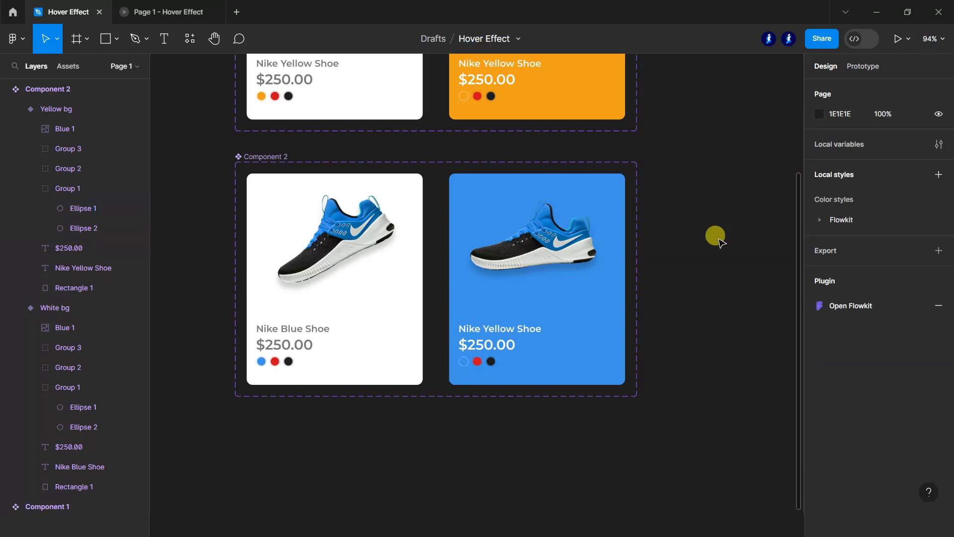
# Collapse the variant layers and check the hover interaction on Component 2's White bg variant
pyautogui.scroll(4, 714, 239)
pyautogui.scroll(-4, 651, 305)
pyautogui.scroll(1, 688, 384)
pyautogui.click(15, 308)
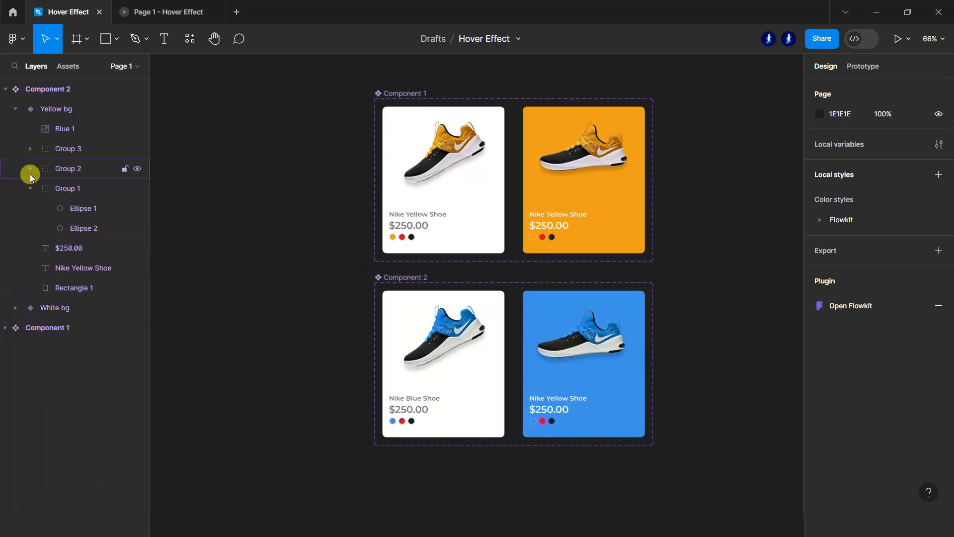
pyautogui.click(15, 109)
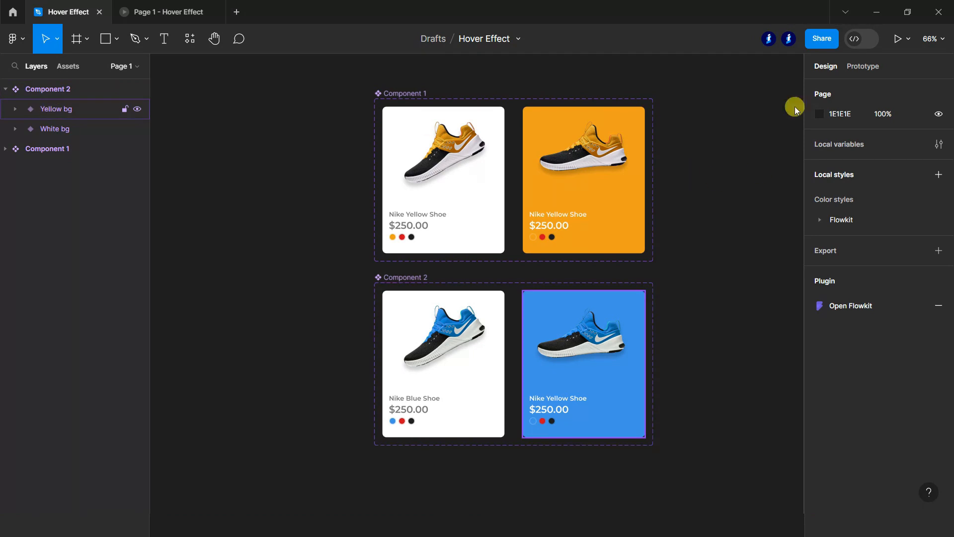
pyautogui.click(863, 66)
pyautogui.click(582, 365)
pyautogui.click(514, 364)
pyautogui.click(575, 395)
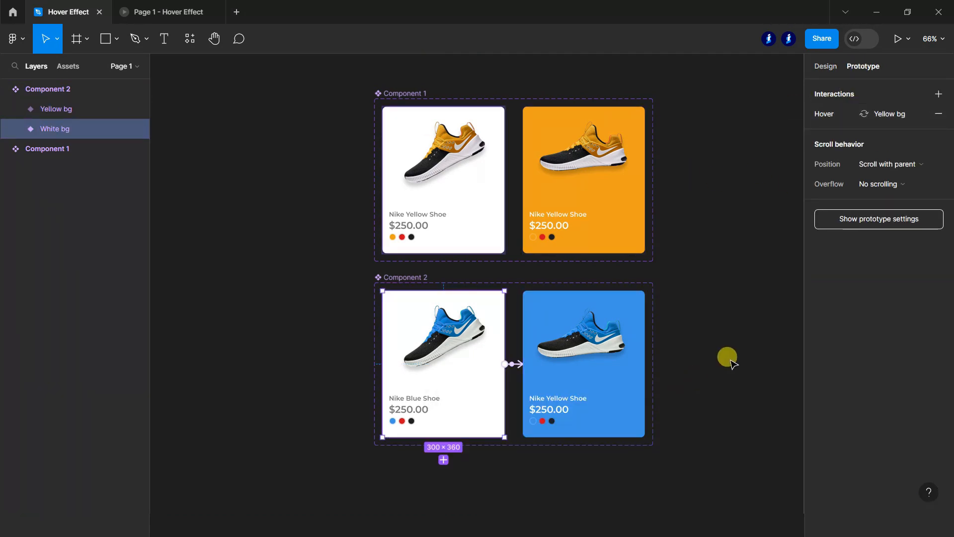
# Check that both shoe components are listed among the local component assets
pyautogui.click(6, 89)
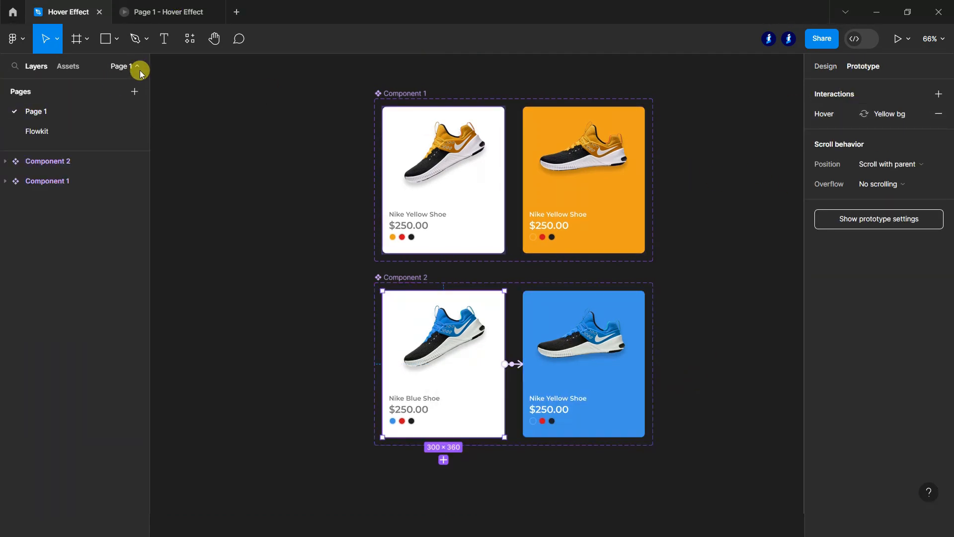
pyautogui.click(68, 66)
pyautogui.scroll(-2, 264, 232)
pyautogui.scroll(-3, 341, 347)
pyautogui.click(341, 348)
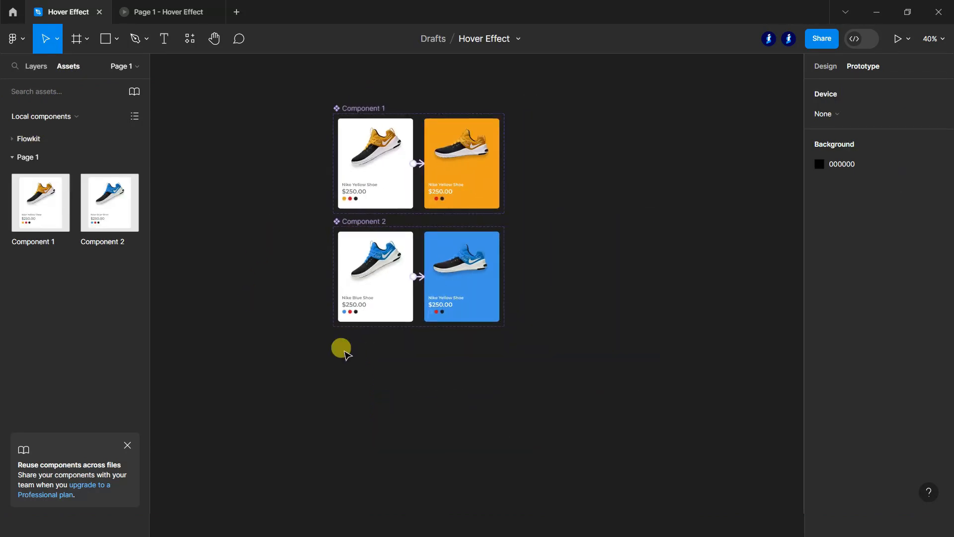
# Duplicate the Component 2 set and place the copy directly below it
pyautogui.click(41, 68)
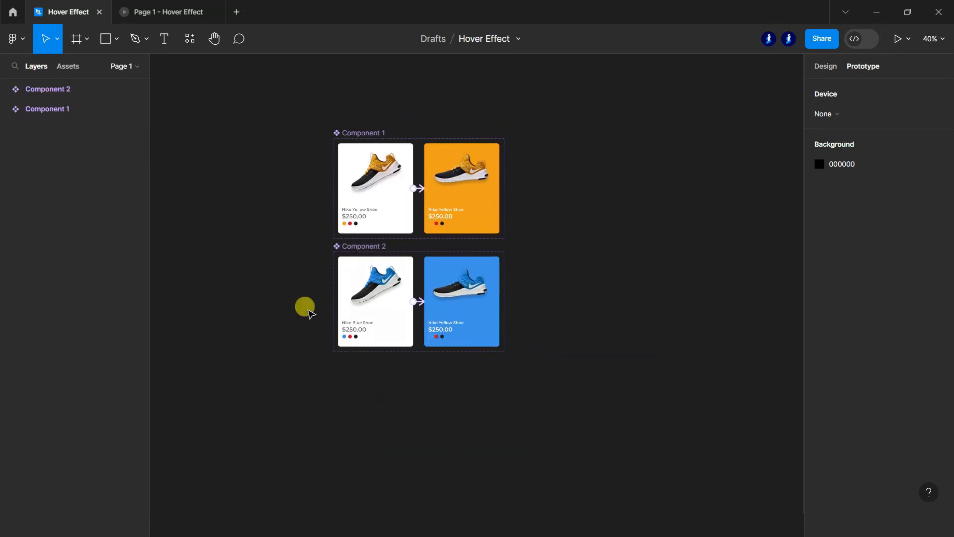
pyautogui.click(48, 93)
pyautogui.keyDown('alt'); pyautogui.moveTo(463, 279); pyautogui.dragTo(462, 392); pyautogui.keyUp('alt')
pyautogui.click(598, 339)
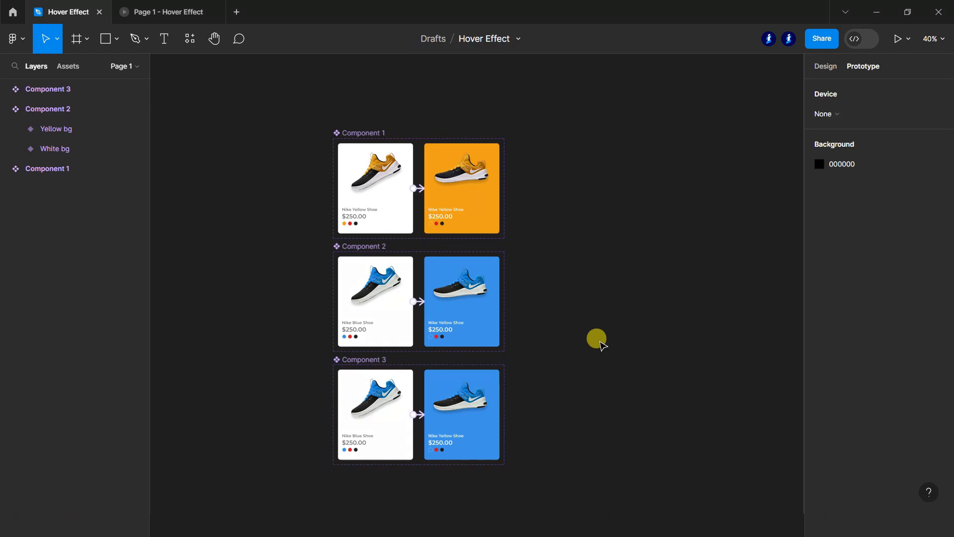
# Recolour the inner circle of the white card's second swatch in Component 2 with the teal sampled from the blue shoe's heel edge
pyautogui.scroll(-3, 600, 343)
pyautogui.click(825, 70)
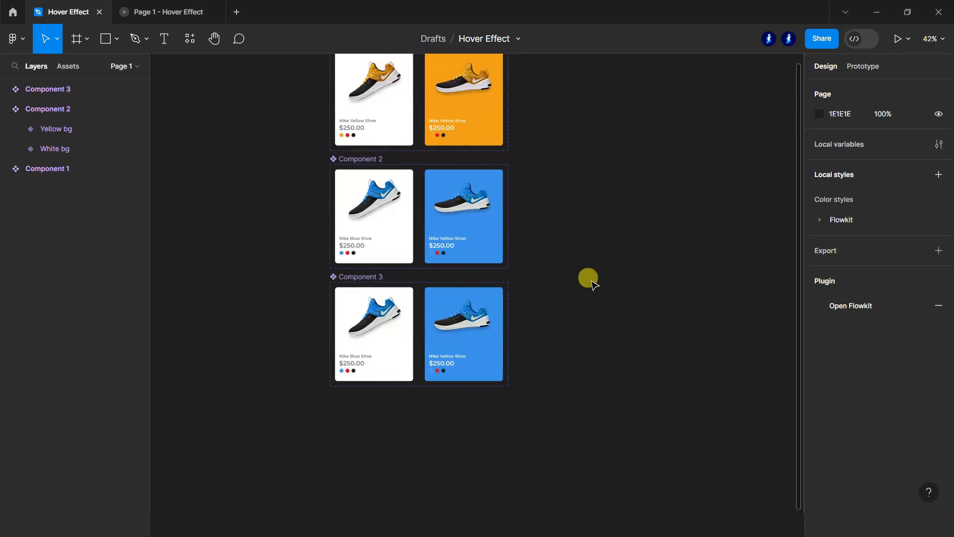
pyautogui.scroll(3, 348, 375)
pyautogui.scroll(10, 366, 266)
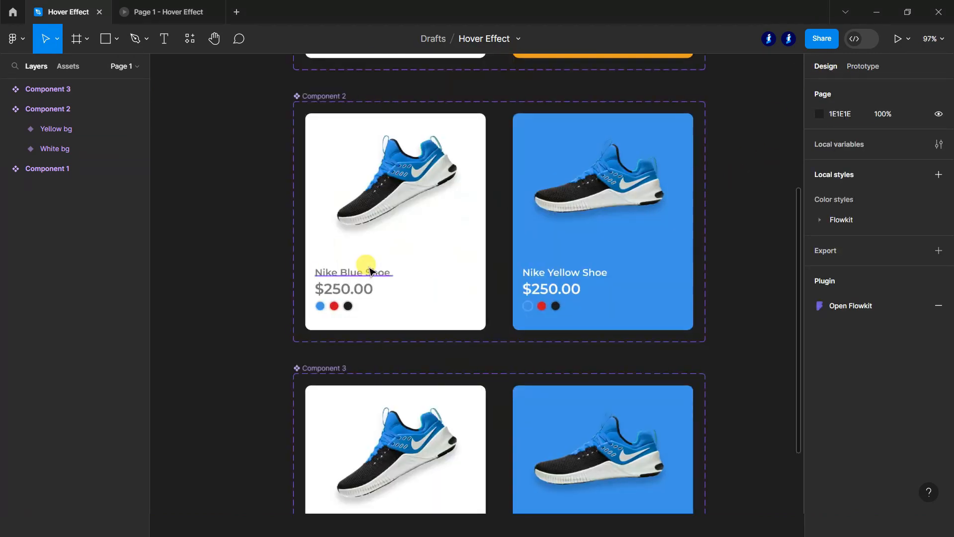
pyautogui.keyDown('ctrl'); pyautogui.click(307, 326); pyautogui.keyUp('ctrl')
pyautogui.keyDown('ctrl'); pyautogui.click(41, 251); pyautogui.keyUp('ctrl')
pyautogui.keyDown('ctrl'); pyautogui.click(41, 251); pyautogui.keyUp('ctrl')
pyautogui.scroll(4, 487, 270)
pyautogui.scroll(7, 495, 283)
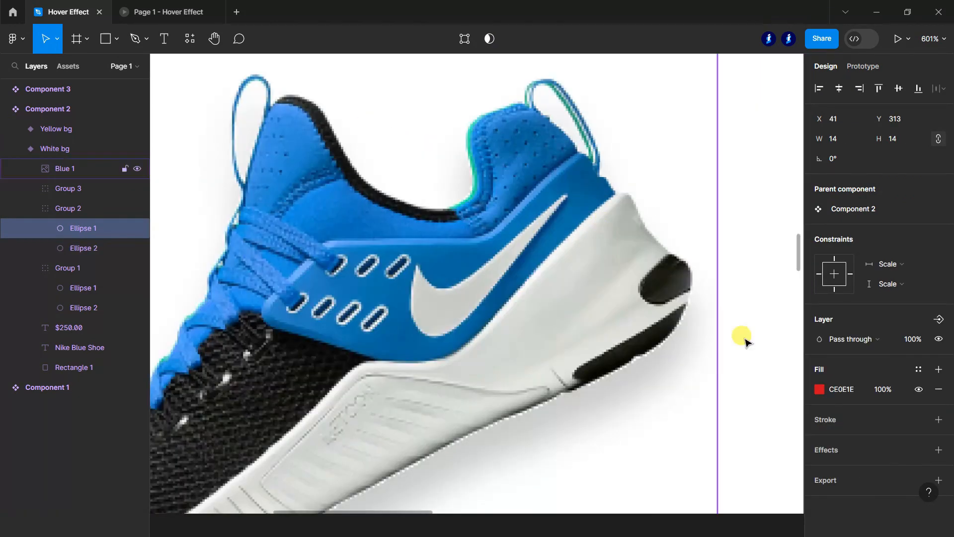
pyautogui.click(819, 390)
pyautogui.click(673, 368)
pyautogui.click(475, 173)
pyautogui.click(475, 173)
pyautogui.scroll(-10, 480, 215)
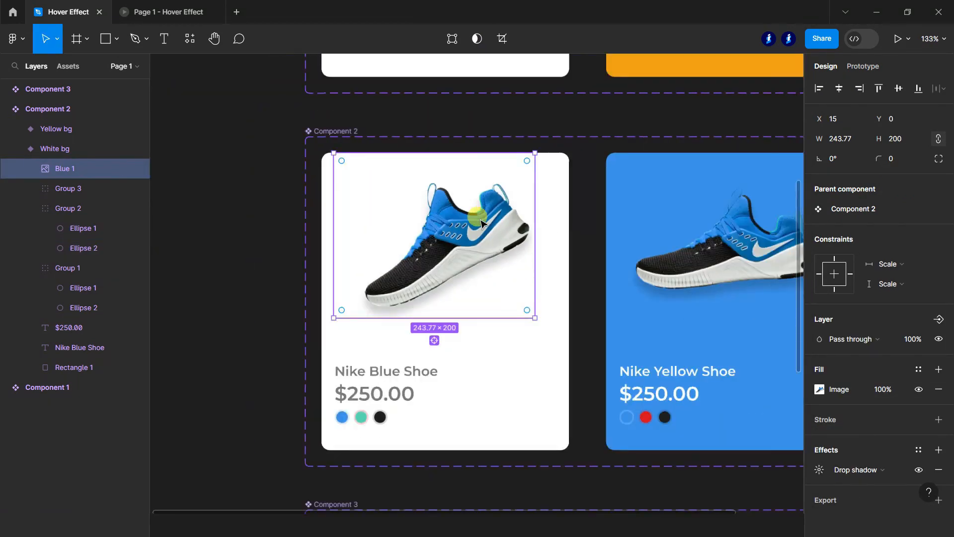
# Set the outer circle of the white card's second swatch to 5ADDB5 at 20% opacity
pyautogui.scroll(-1, 479, 224)
pyautogui.click(48, 147)
pyautogui.click(83, 248)
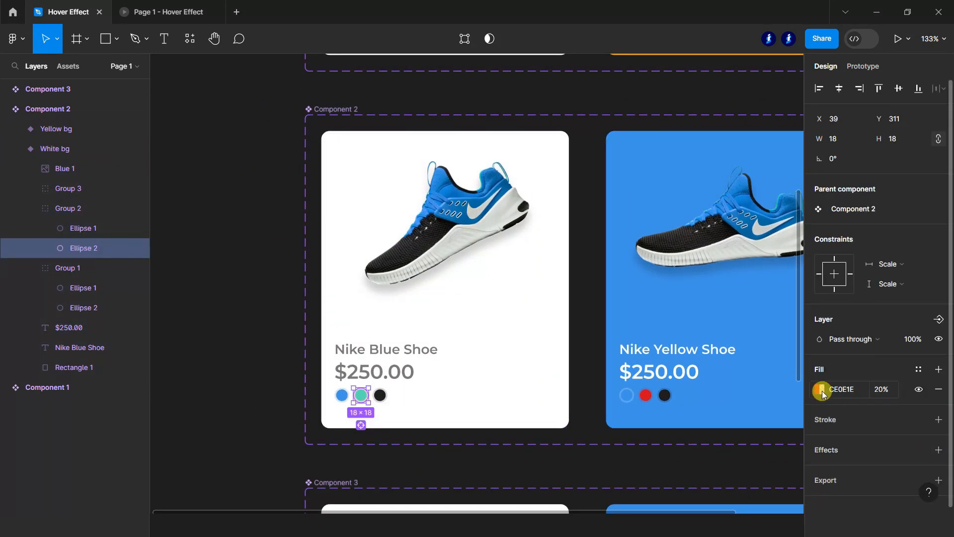
pyautogui.click(820, 389)
pyautogui.click(881, 393)
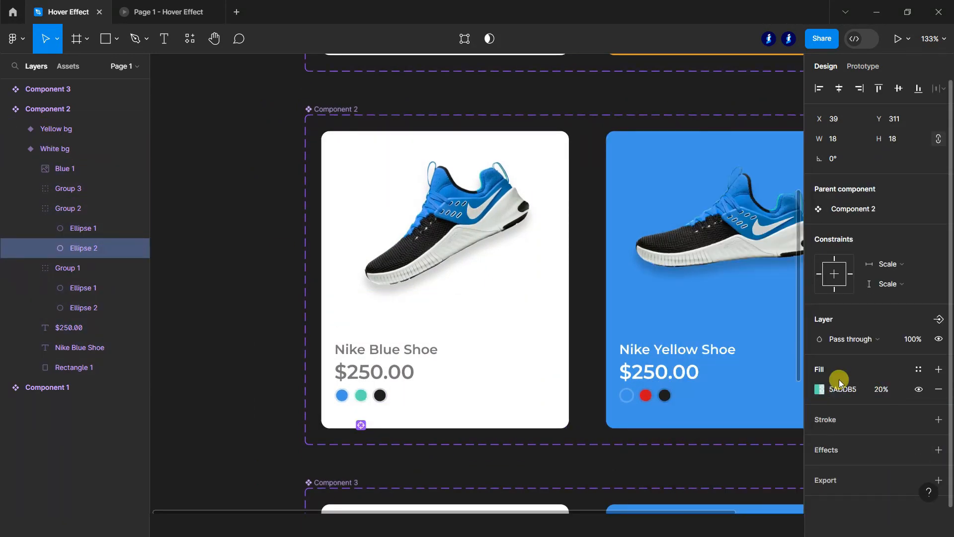
# Recolour the blue card's second swatch in Component 2 with 5ADDB5 on the inner circle and its translucent version on the outer circle
pyautogui.doubleClick(645, 395)
pyautogui.click(820, 329)
pyautogui.click(747, 449)
pyautogui.click(74, 228)
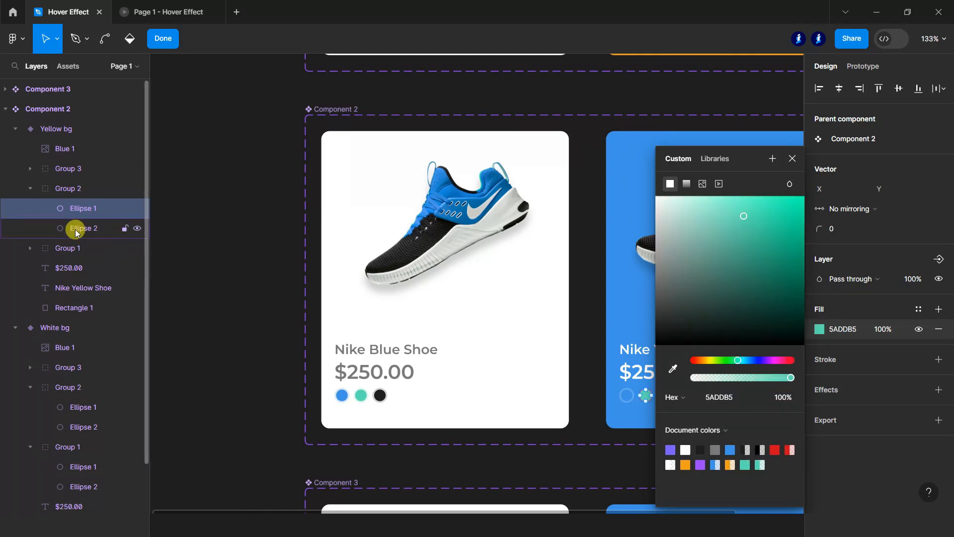
pyautogui.click(819, 389)
pyautogui.click(761, 450)
pyautogui.click(792, 157)
# Collapse Component 2 and its nested variants and groups in the layer list
pyautogui.click(228, 189)
pyautogui.click(30, 189)
pyautogui.click(15, 129)
pyautogui.click(16, 148)
pyautogui.click(5, 109)
# Move the Purple 1 shoe image onto the white card of Component 3 and set its height to 200
pyautogui.scroll(-5, 512, 263)
pyautogui.scroll(2, 671, 385)
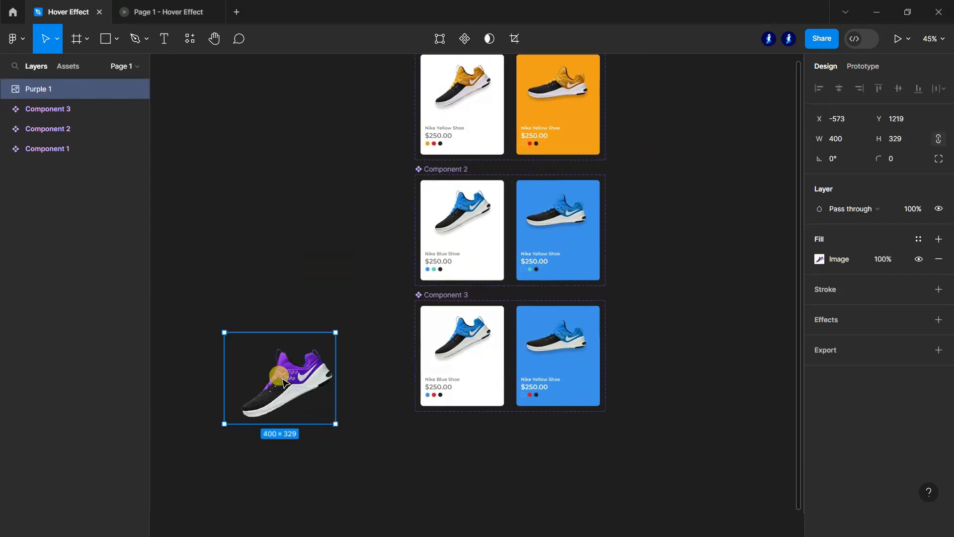
pyautogui.moveTo(277, 376); pyautogui.dragTo(475, 334)
pyautogui.write('200')
pyautogui.press('Return')
pyautogui.scroll(6, 463, 341)
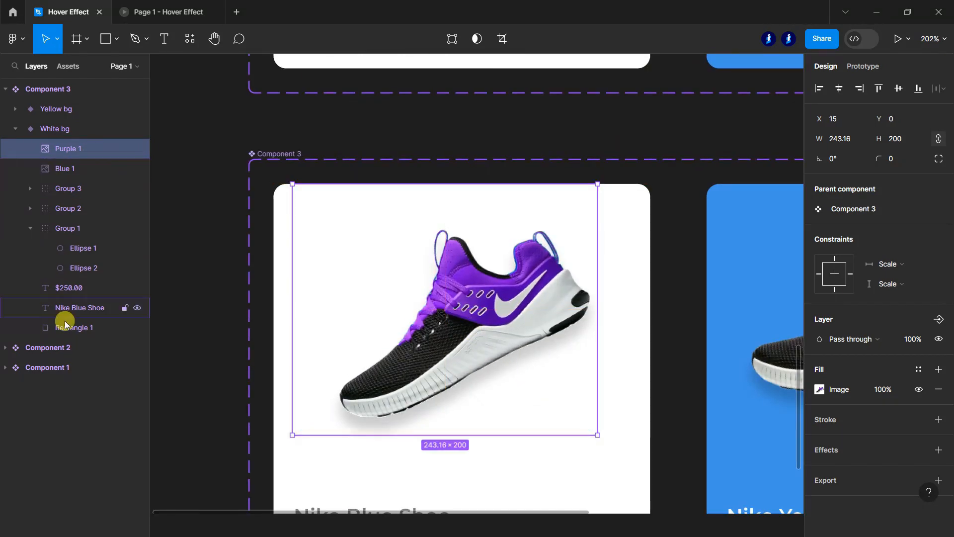
# Delete the Blue 1 image from the white variant of Component 3
pyautogui.click(28, 228)
pyautogui.click(40, 166)
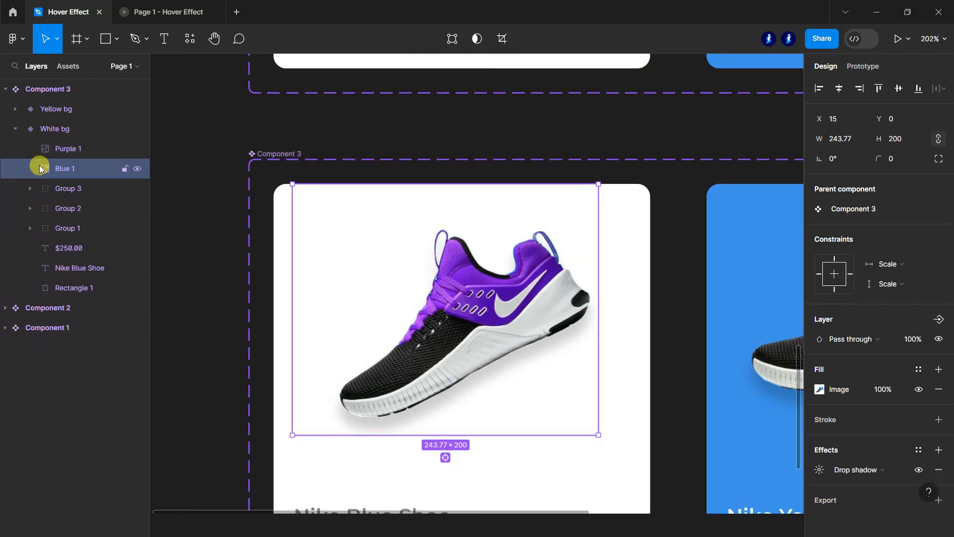
pyautogui.press('Delete')
# Recolour the inner circle of the white card's first swatch in Component 3 with a purple sampled from the shoe's upper
pyautogui.scroll(-2, 539, 317)
pyautogui.scroll(-2, 538, 316)
pyautogui.click(305, 469)
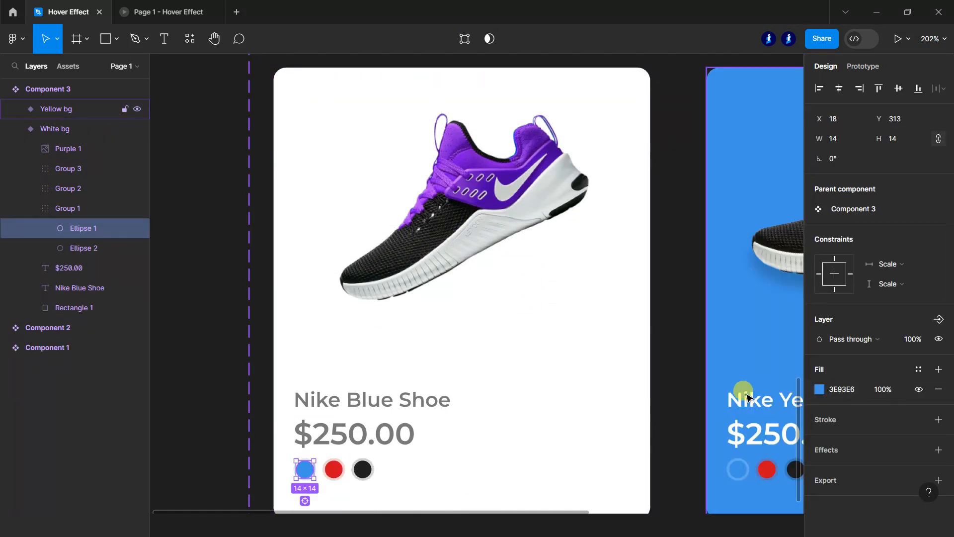
pyautogui.click(819, 389)
pyautogui.click(675, 365)
pyautogui.click(451, 127)
pyautogui.click(451, 127)
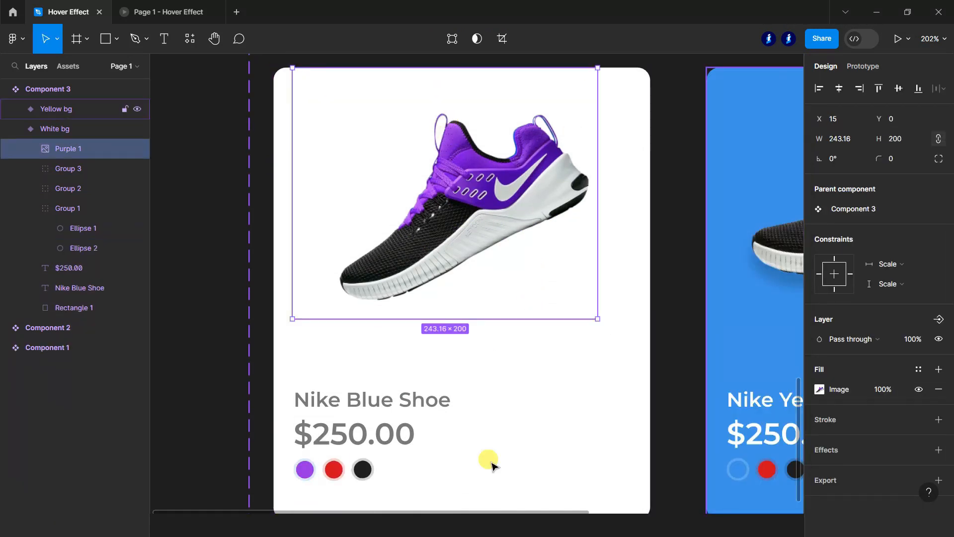
# Set the outer circle of the white card's first swatch in Component 3 to the same purple at reduced opacity
pyautogui.click(67, 248)
pyautogui.click(819, 389)
pyautogui.click(769, 447)
pyautogui.click(881, 390)
pyautogui.write('2')
# Recolour the inner circle of the white card's second swatch in Component 3 with the blue sampled from the purple shoe's collar edge
pyautogui.doubleClick(334, 470)
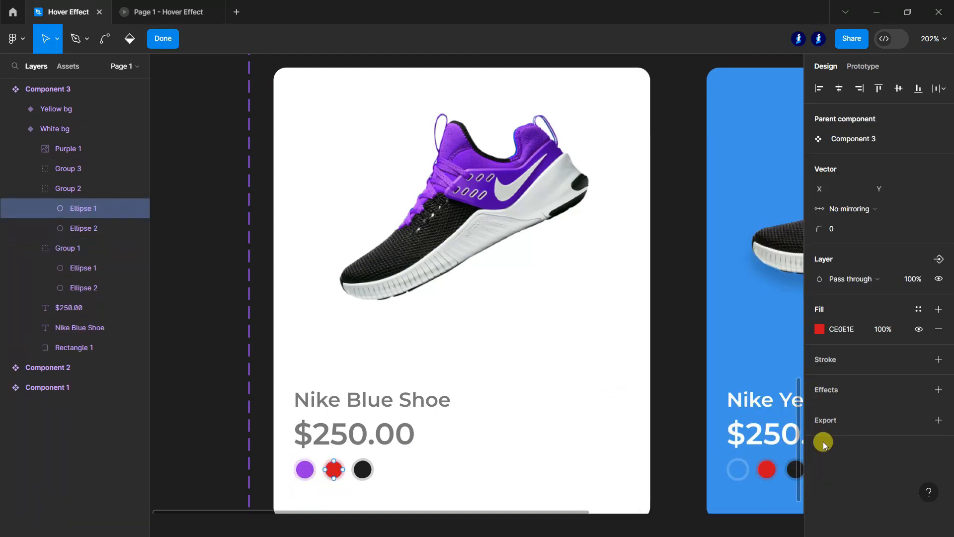
pyautogui.click(819, 329)
pyautogui.click(673, 368)
pyautogui.scroll(5, 531, 122)
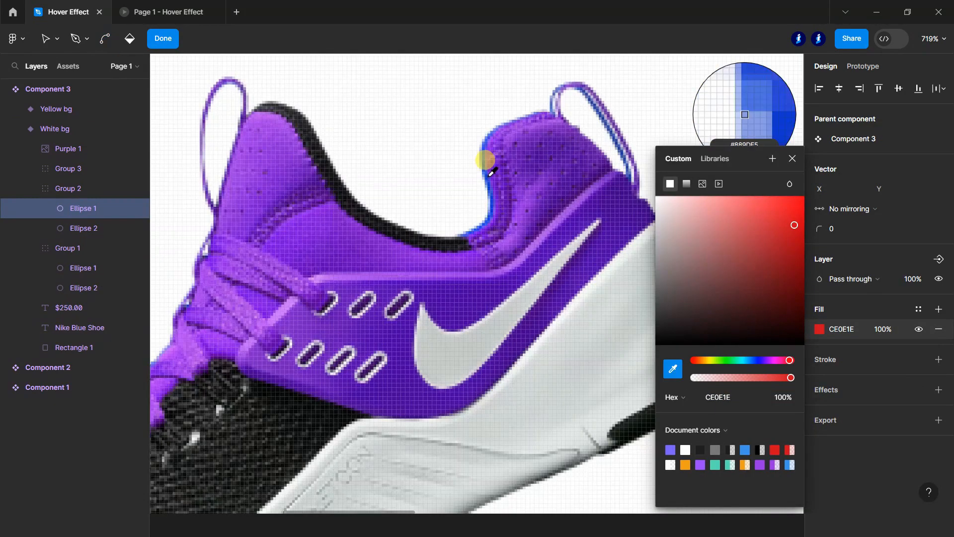
pyautogui.click(486, 163)
pyautogui.scroll(-7, 507, 169)
# Copy the fill value 0E36CE and apply it to the outer circle of the white card's second swatch at 20% opacity
pyautogui.click(850, 330)
pyautogui.hotkey('ctrl', 'c')
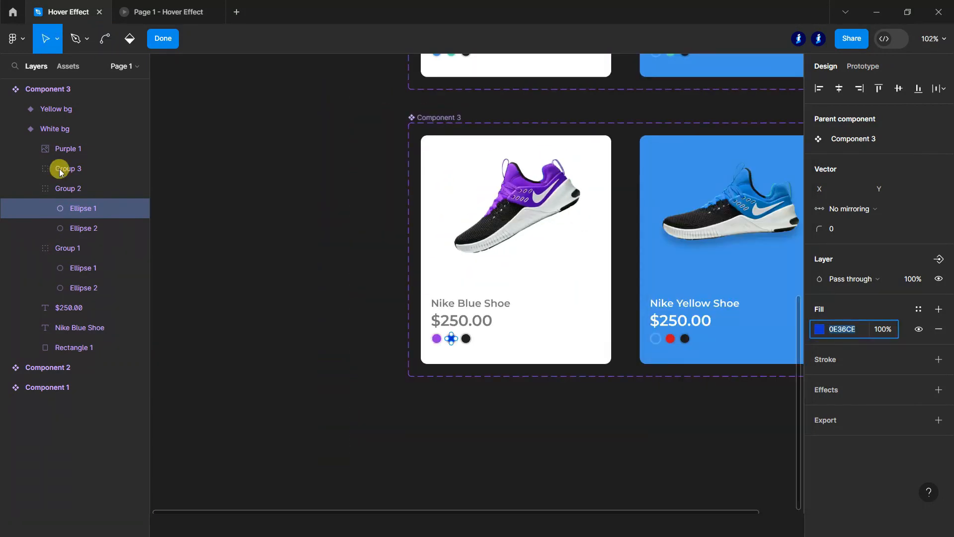
pyautogui.click(84, 228)
pyautogui.hotkey('ctrl', 'v')
pyautogui.press('Return')
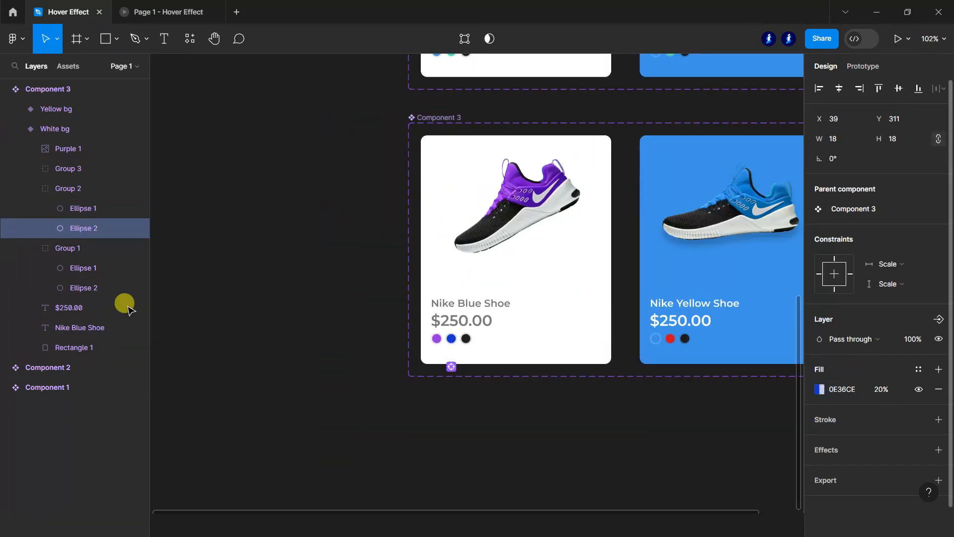
# Set both circles of the second swatch on Component 3's blue card to 0E36CE
pyautogui.scroll(5, 674, 345)
pyautogui.click(673, 344)
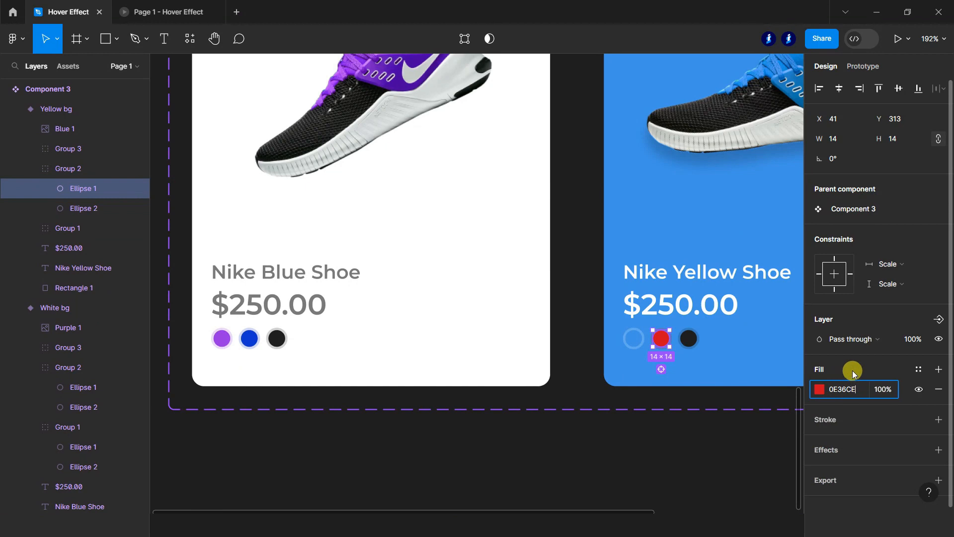
pyautogui.doubleClick(84, 208)
pyautogui.click(840, 392)
# Recolour the inner circle of the first swatch on Component 3's blue card to purple 9533E1
pyautogui.doubleClick(634, 338)
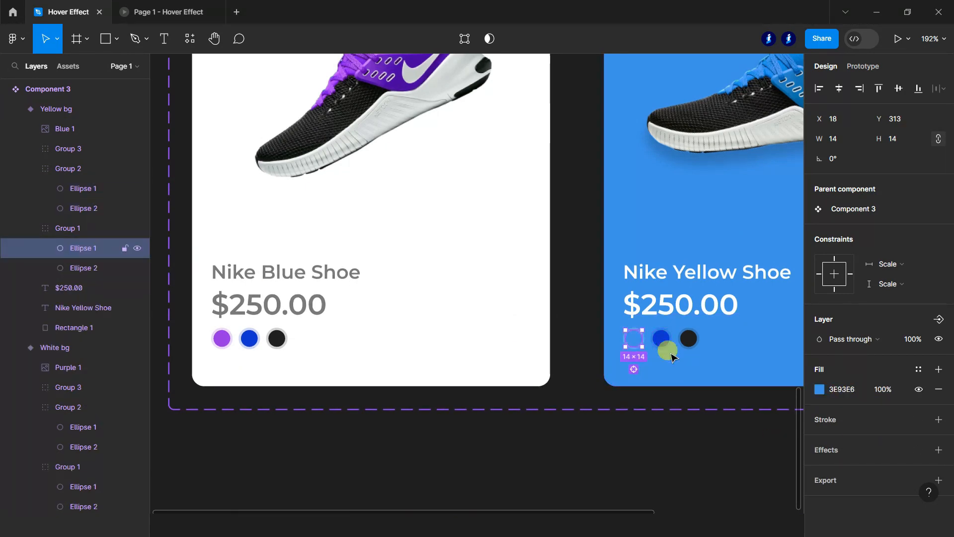
pyautogui.click(820, 329)
pyautogui.click(787, 465)
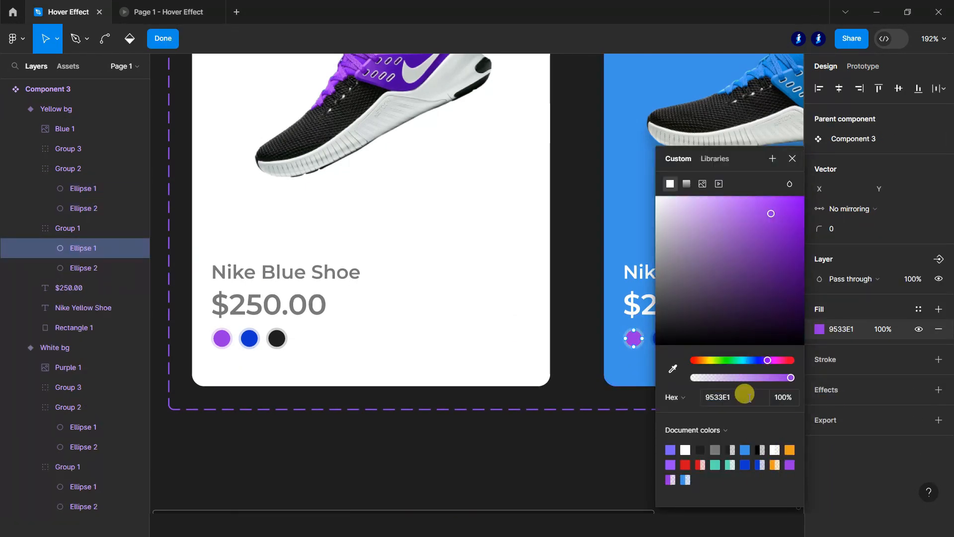
pyautogui.click(792, 159)
pyautogui.scroll(-4, 446, 428)
pyautogui.doubleClick(222, 358)
pyautogui.scroll(-1, 259, 318)
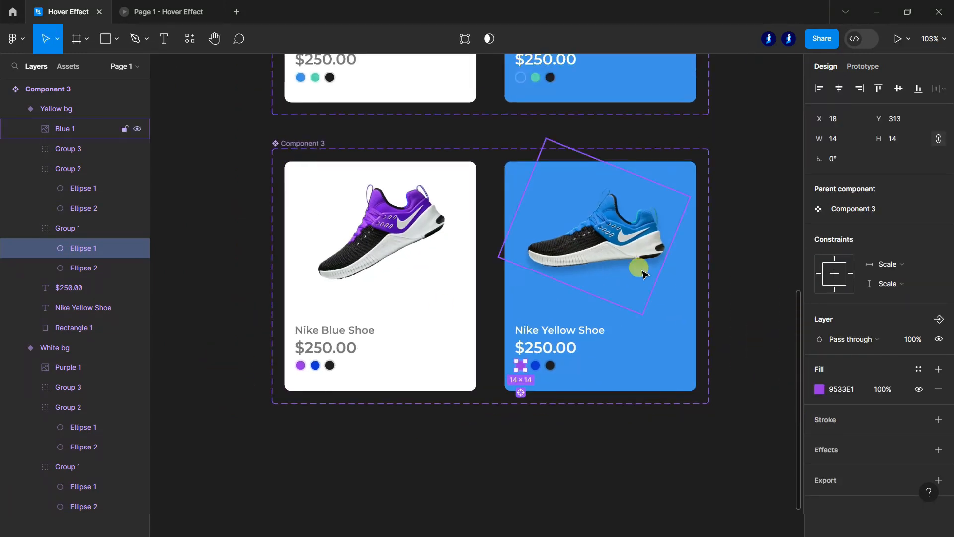
# Add a drop shadow to the white card's purple shoe with Y offset 10, blur 10 and 20% opacity
pyautogui.scroll(1, 636, 267)
pyautogui.doubleClick(350, 231)
pyautogui.click(939, 449)
pyautogui.click(820, 460)
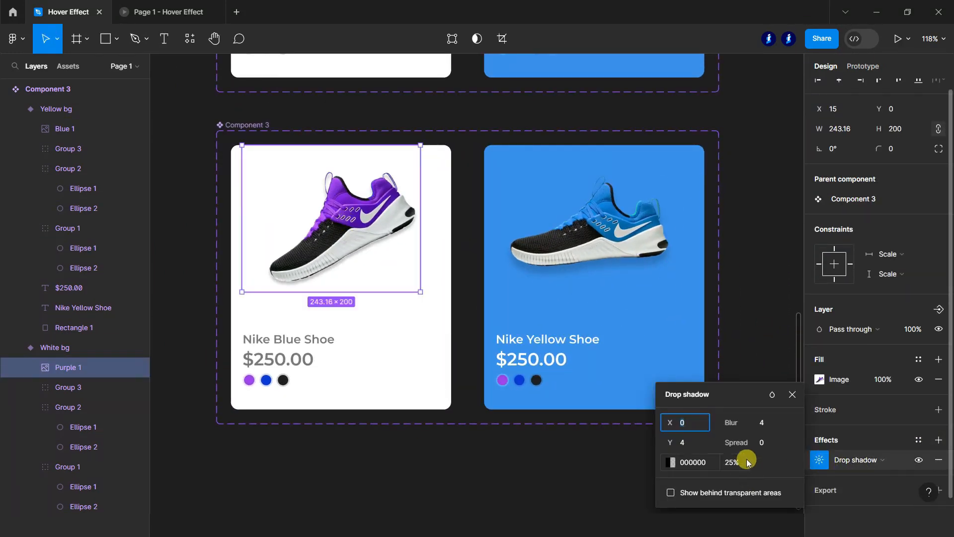
pyautogui.click(765, 422)
pyautogui.write('10')
pyautogui.click(688, 442)
pyautogui.write('10')
pyautogui.click(736, 463)
pyautogui.write('20')
pyautogui.click(781, 465)
pyautogui.click(792, 394)
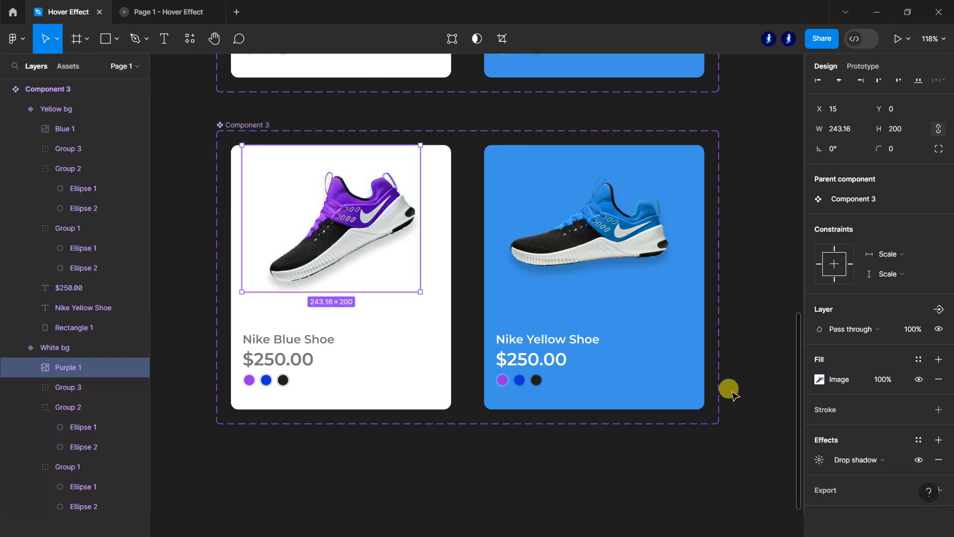
# Copy the purple shoe onto the blue card of Component 3 and collapse the swatch groups and white variant in the layer list
pyautogui.moveTo(401, 233); pyautogui.dragTo(641, 229)
pyautogui.click(31, 201)
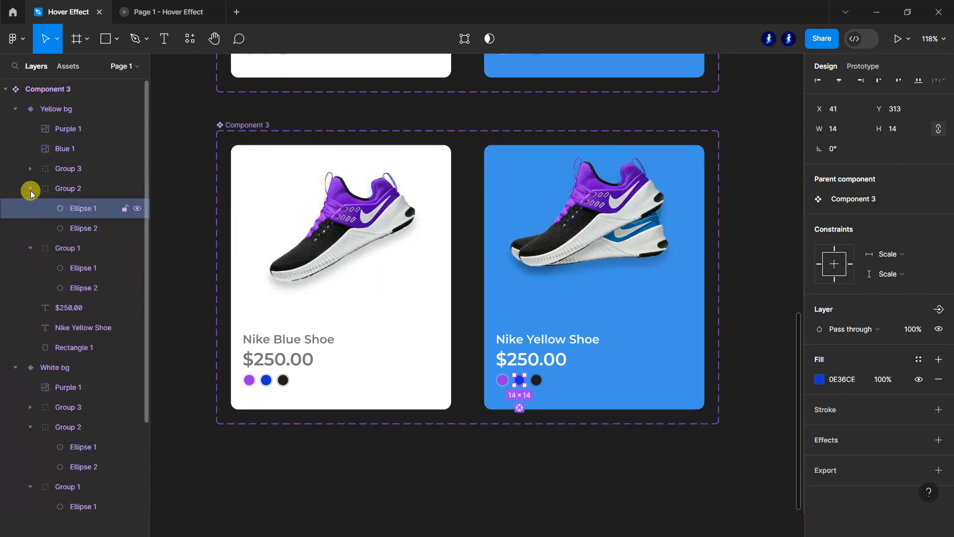
pyautogui.click(29, 190)
pyautogui.click(31, 209)
pyautogui.click(31, 348)
pyautogui.click(15, 289)
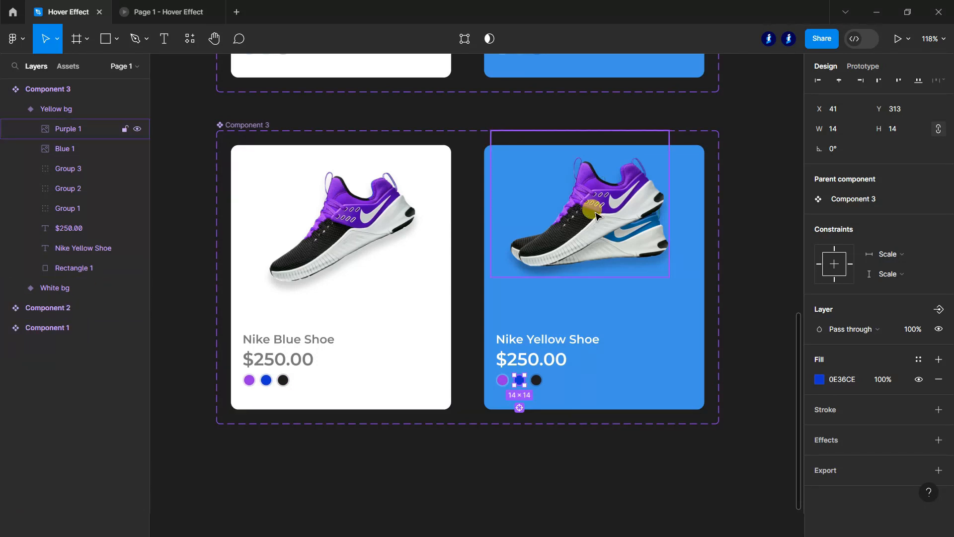
# Rotate the copied purple shoe to -22° over the blue shoe and delete the Blue 1 image beneath it
pyautogui.click(593, 210)
pyautogui.press('Return')
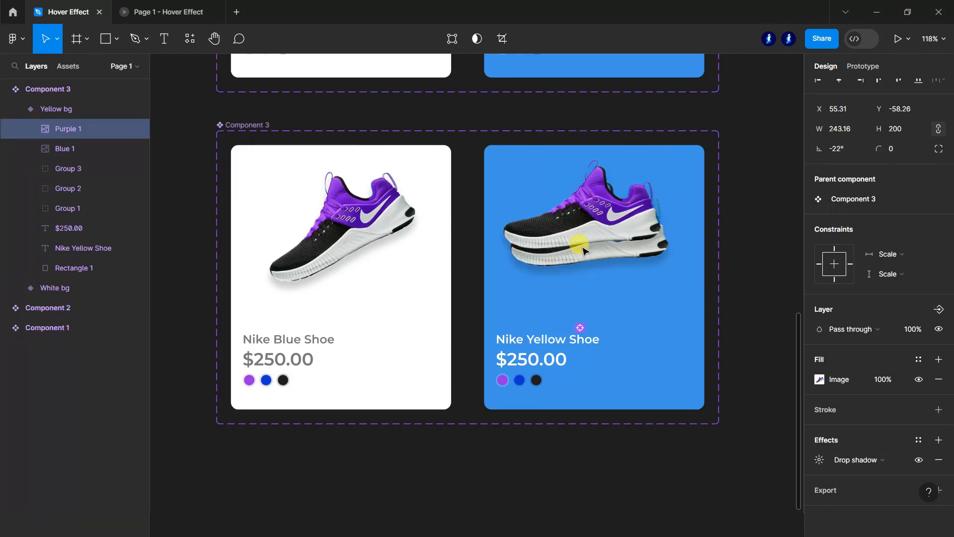
pyautogui.doubleClick(67, 149)
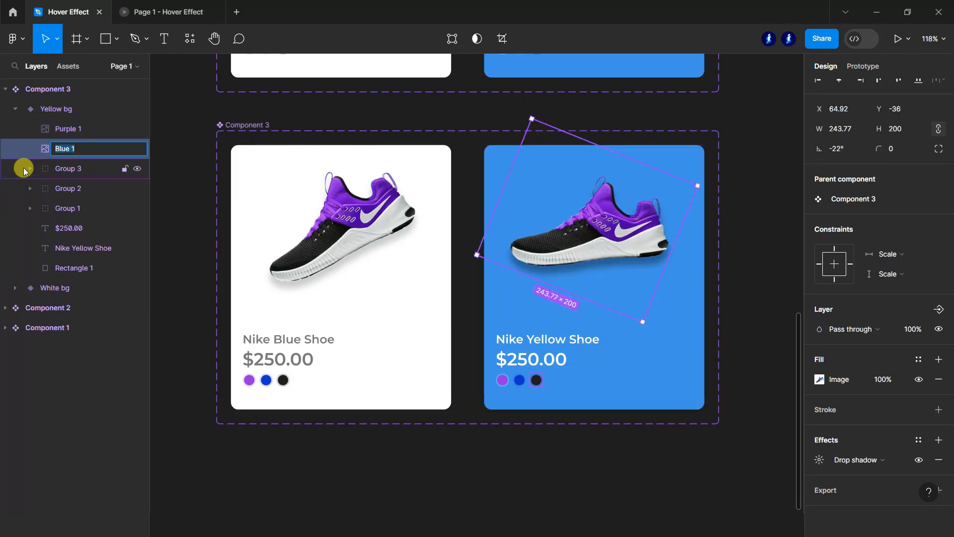
pyautogui.press('Delete')
# Recolour the background rectangle of Component 3's blue card with the purple already used in the document
pyautogui.click(652, 337)
pyautogui.click(819, 389)
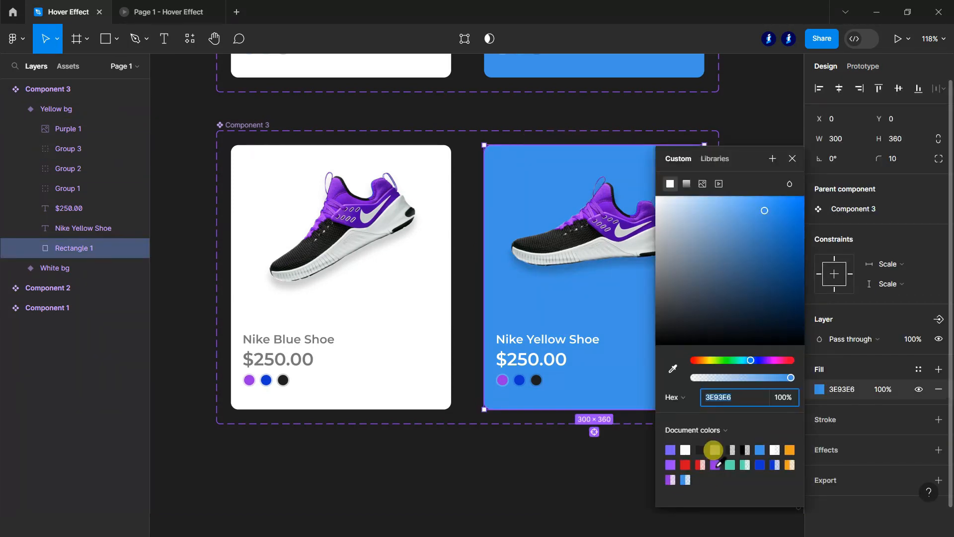
pyautogui.click(714, 465)
pyautogui.click(791, 159)
pyautogui.click(785, 167)
pyautogui.scroll(-3, 483, 299)
pyautogui.scroll(2, 502, 380)
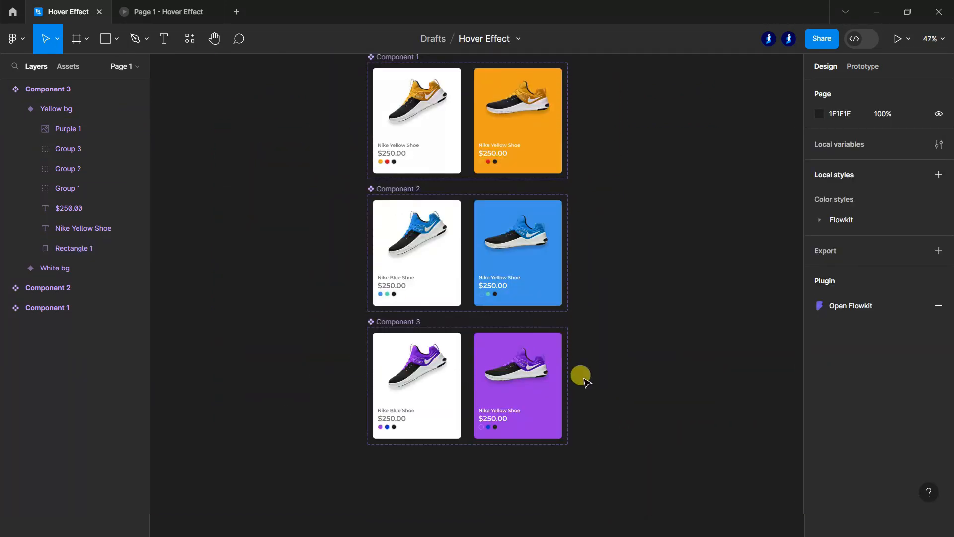
pyautogui.scroll(1, 584, 381)
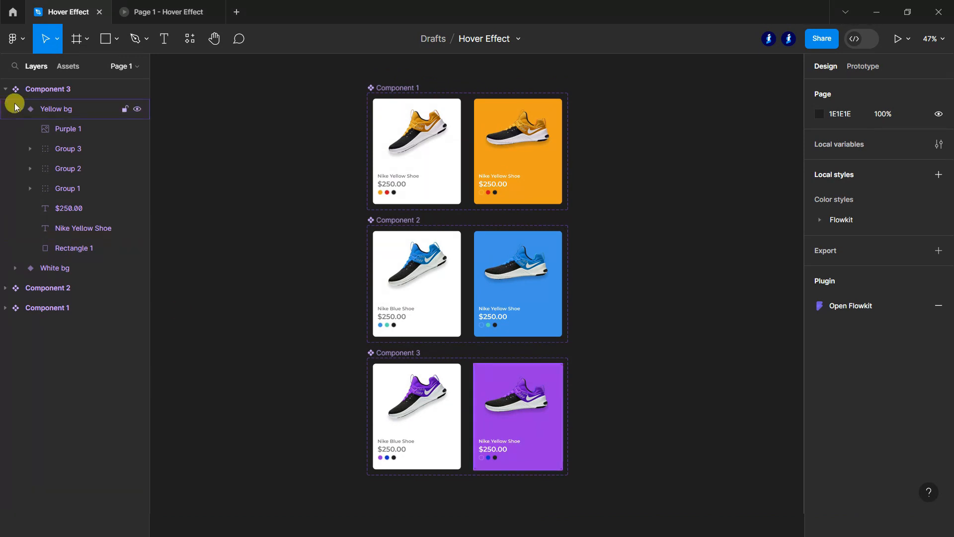
# Collapse Component 3's layers and add a 1440 × 1024 Desktop frame beside the component sets
pyautogui.click(5, 89)
pyautogui.scroll(-1, 363, 207)
pyautogui.click(388, 340)
pyautogui.scroll(-2, 351, 288)
pyautogui.press('f')
pyautogui.click(813, 149)
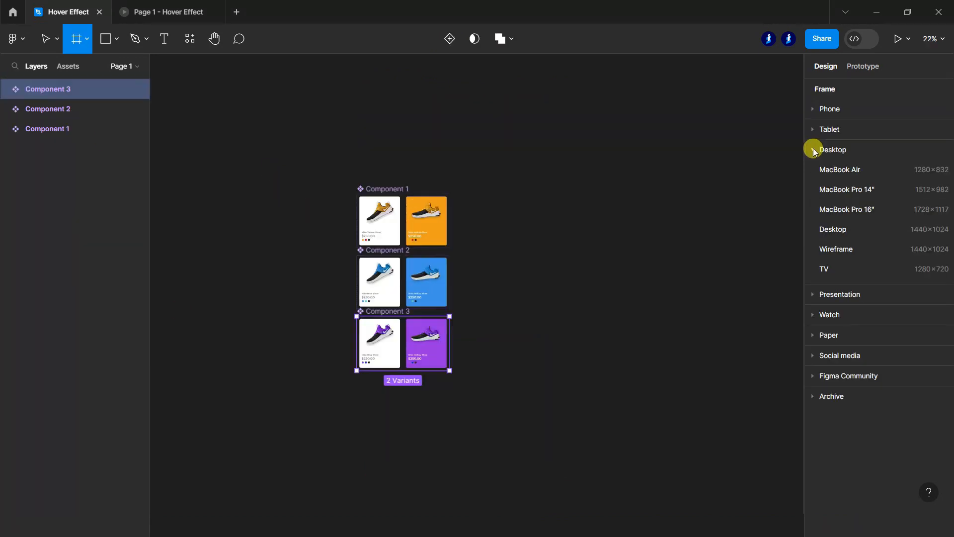
pyautogui.click(867, 229)
pyautogui.click(269, 190)
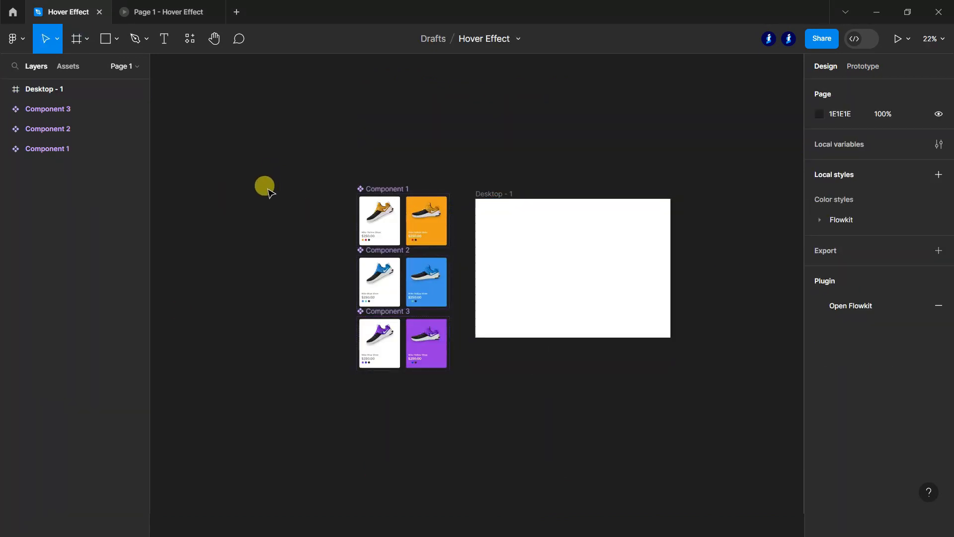
# Place one instance each of Component 1, Component 2 and Component 3 in a row inside the Desktop frame
pyautogui.click(70, 66)
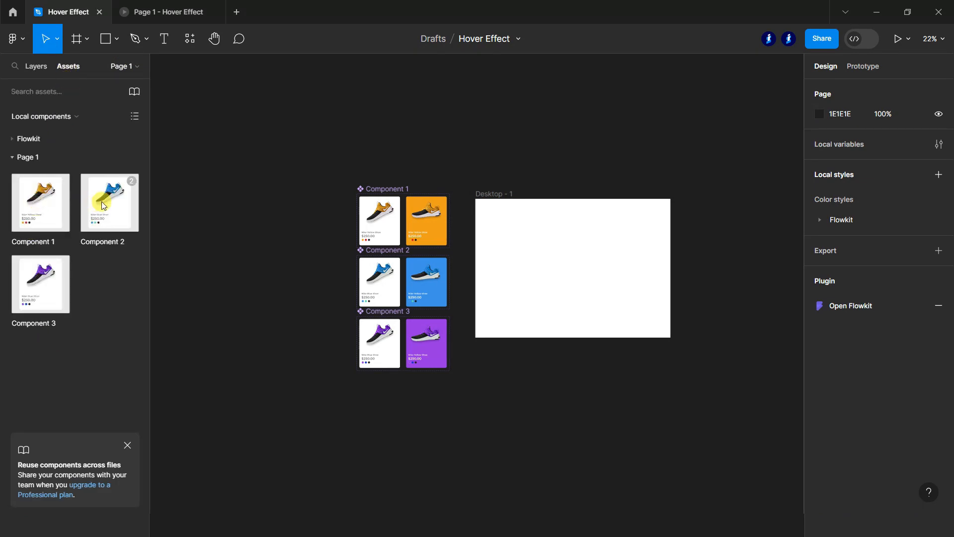
pyautogui.moveTo(520, 271); pyautogui.dragTo(521, 271)
pyautogui.moveTo(109, 203); pyautogui.dragTo(577, 270)
pyautogui.moveTo(40, 284); pyautogui.dragTo(636, 270)
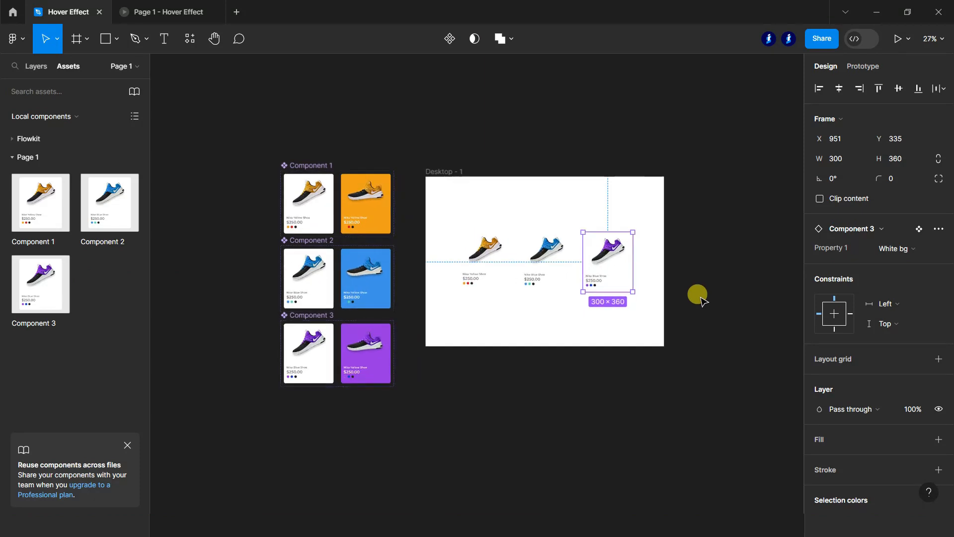
# Draw a 1440 × 1024 rectangle covering the Desktop frame and fill it with light grey F4F4F4
pyautogui.scroll(5, 696, 294)
pyautogui.moveTo(261, 106); pyautogui.dragTo(641, 377)
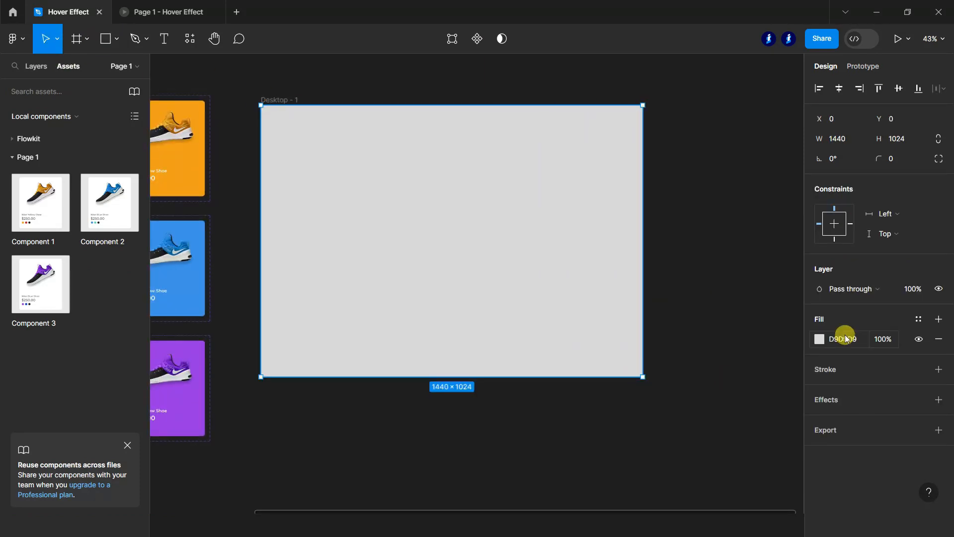
pyautogui.click(820, 338)
pyautogui.click(656, 209)
pyautogui.click(793, 159)
pyautogui.click(233, 196)
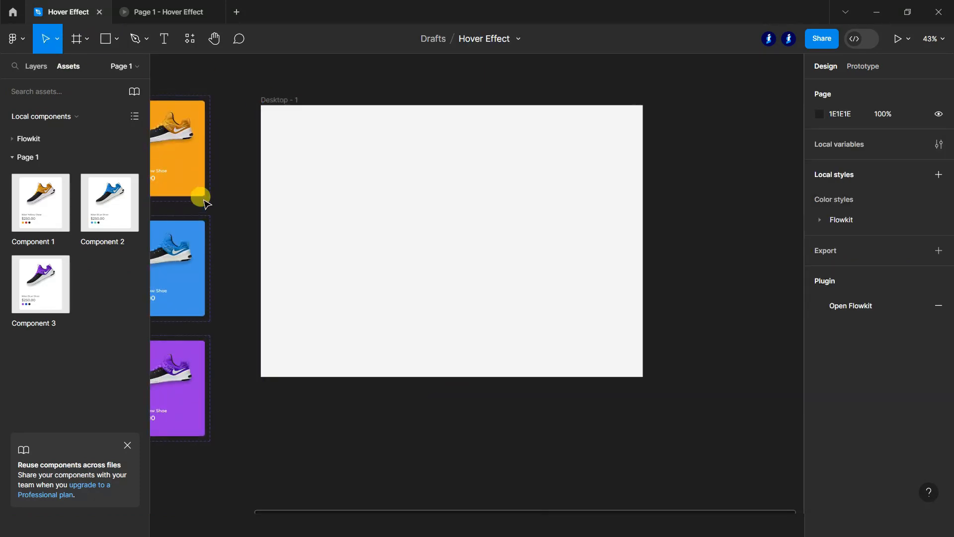
# Move the grey Rectangle 2 layer below the three component instances in the Desktop frame
pyautogui.click(12, 155)
pyautogui.click(37, 68)
pyautogui.doubleClick(68, 109)
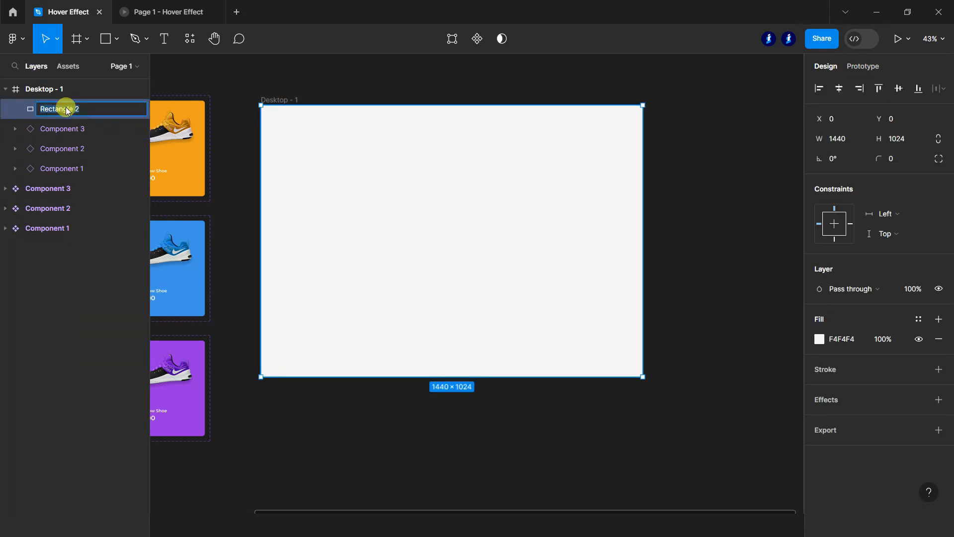
pyautogui.moveTo(62, 119); pyautogui.dragTo(62, 174)
# Shrink the Desktop frame around the cards and line up the three shoe cards in an evenly spaced row
pyautogui.scroll(3, 447, 249)
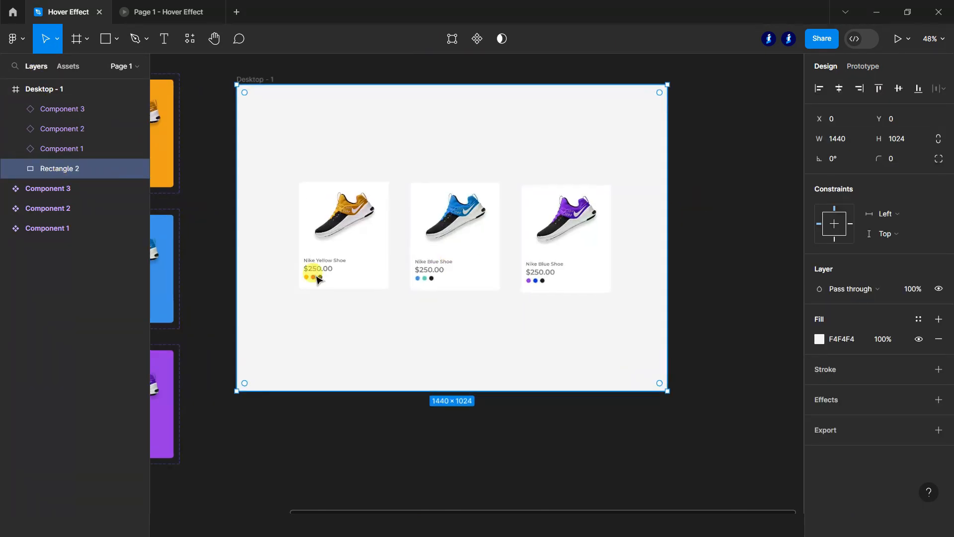
pyautogui.click(46, 88)
pyautogui.moveTo(466, 401); pyautogui.dragTo(465, 348)
pyautogui.moveTo(464, 247); pyautogui.dragTo(494, 192)
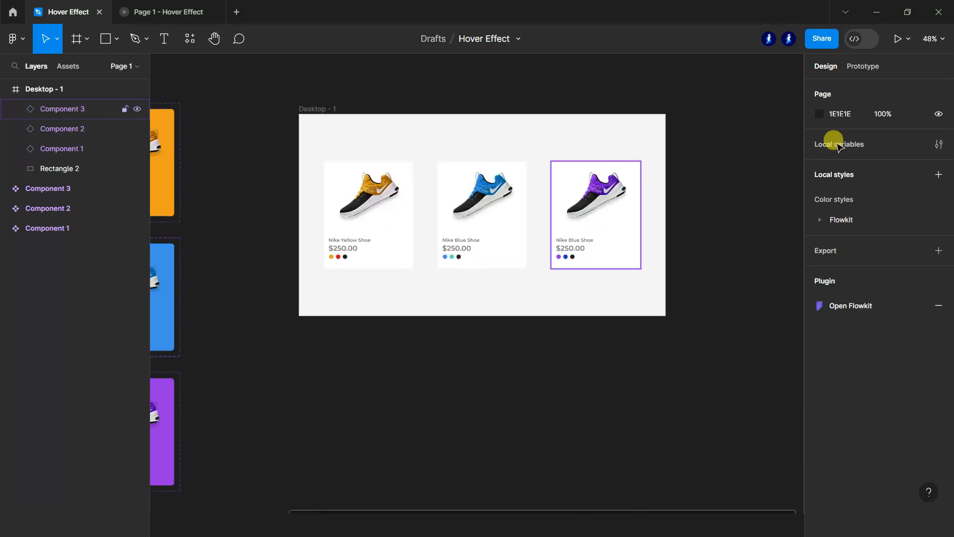
# Run the prototype preview and test the hover effect on the blue shoe card
pyautogui.click(863, 66)
pyautogui.click(896, 38)
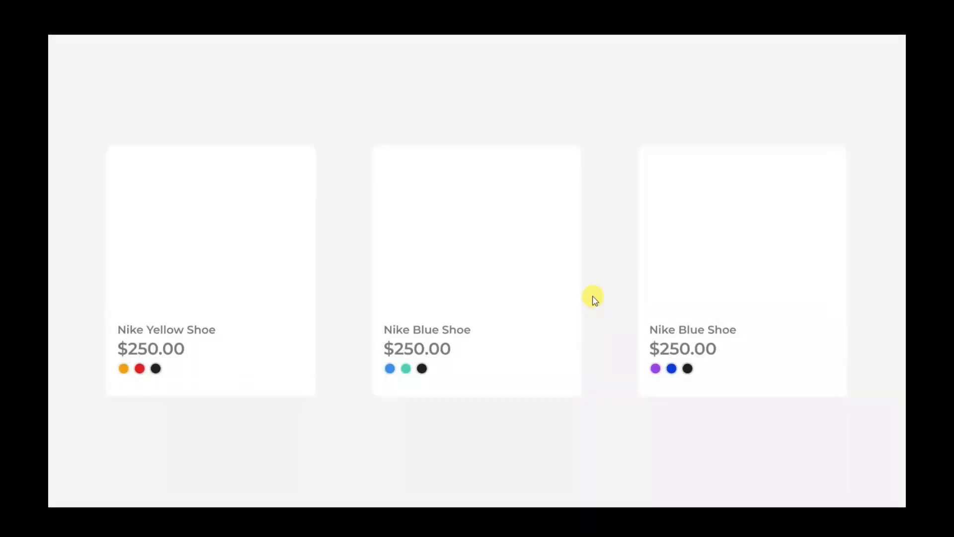
pyautogui.click(528, 315)
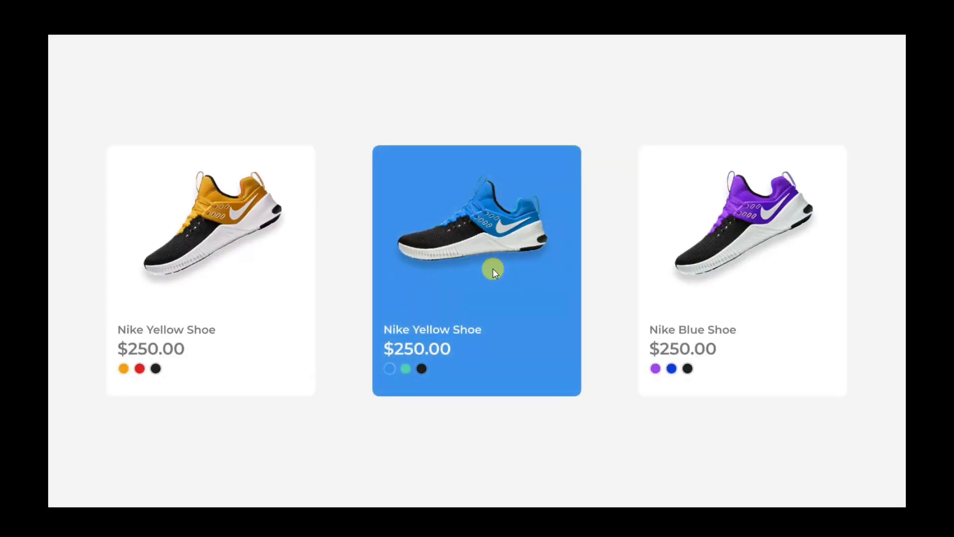